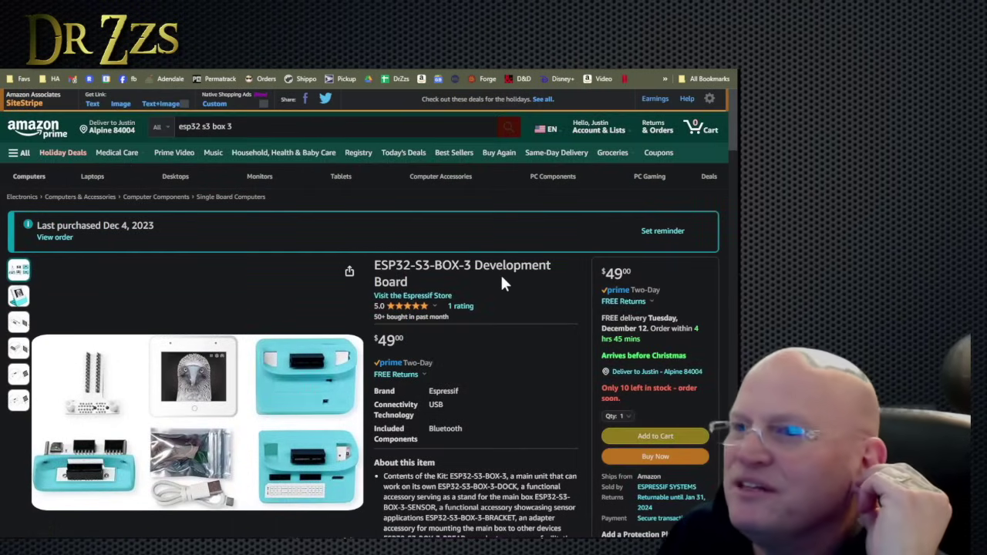
# Look over the Home Assistant $13 voice assistant tutorial, from its introduction to the ATOM Echo installation section, and the ESP32-S3-BOX-3 product page
pyautogui.scroll(-1, 501, 284)
pyautogui.hotkey('ctrl', 'Tab')
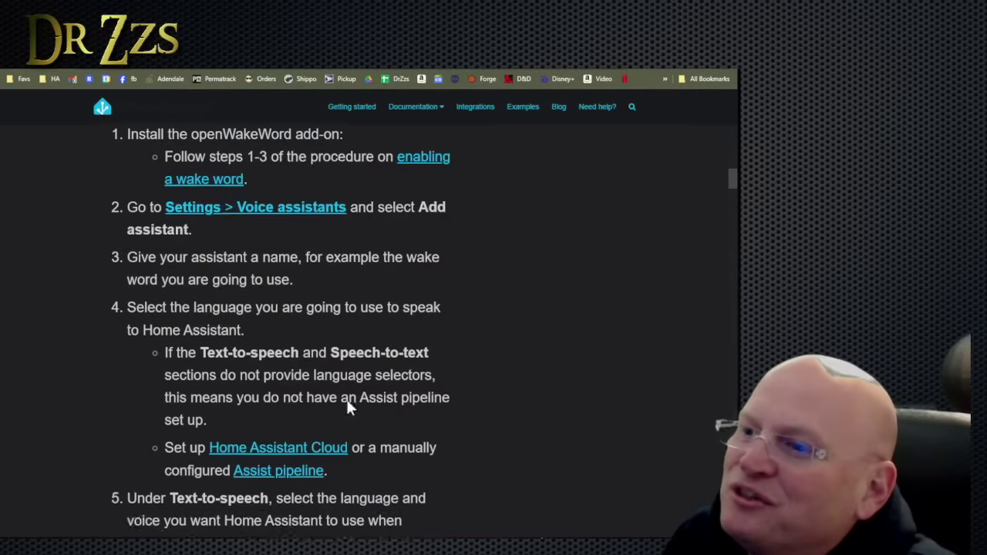
pyautogui.scroll(-2, 420, 401)
pyautogui.scroll(-8, 420, 401)
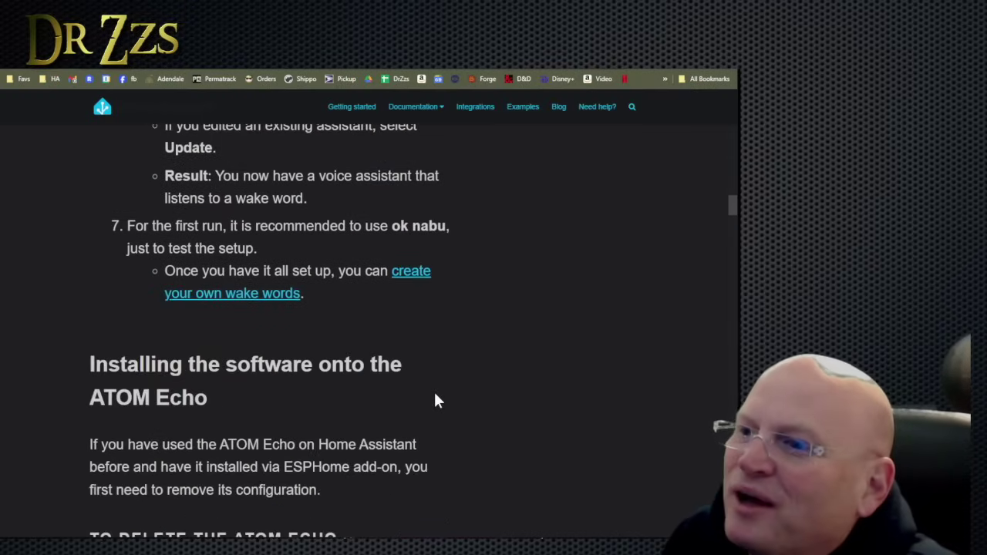
pyautogui.scroll(-1, 436, 400)
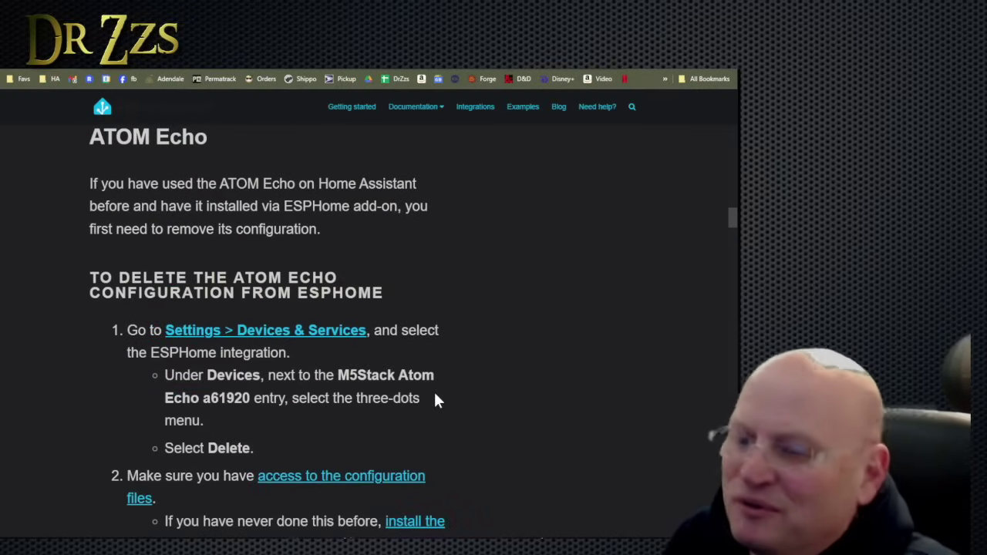
pyautogui.scroll(1, 436, 400)
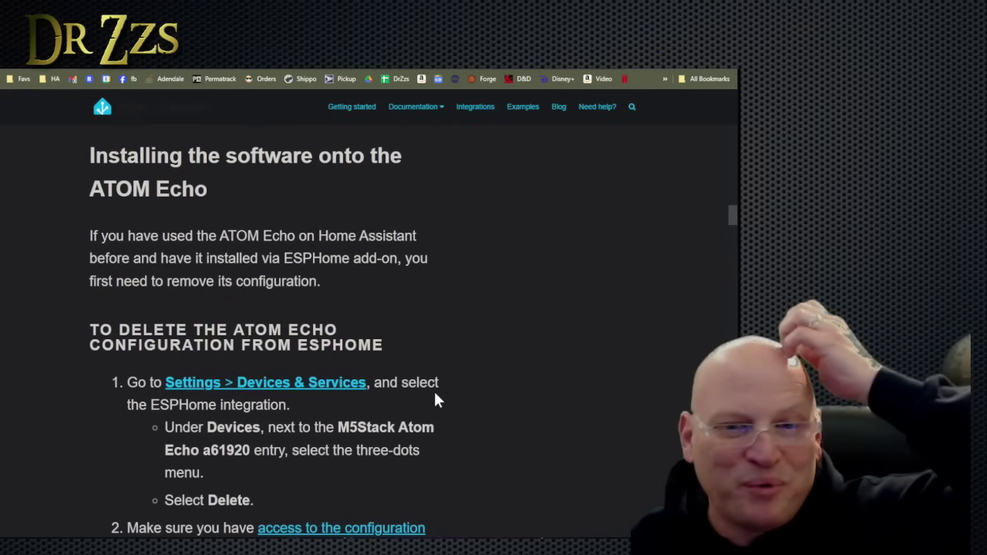
pyautogui.scroll(15, 433, 398)
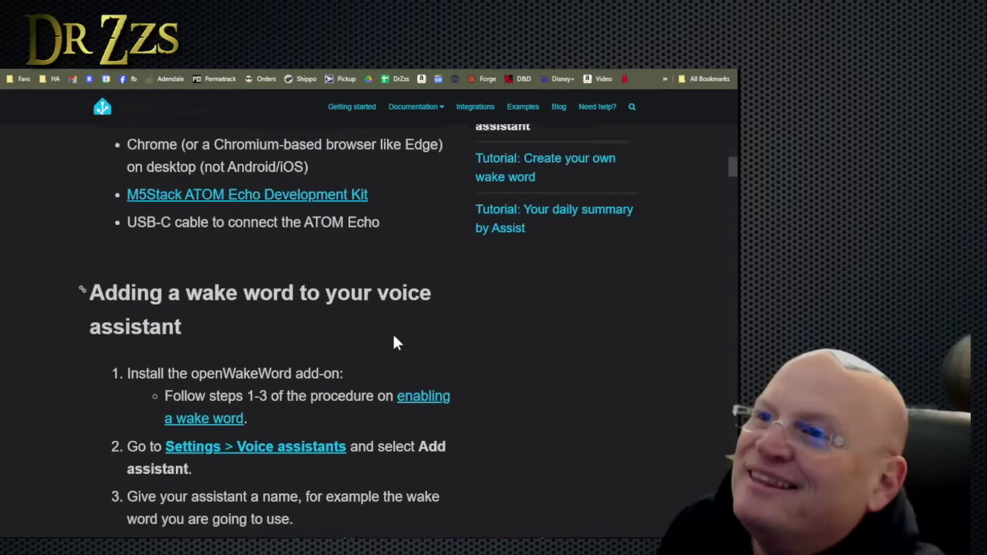
pyautogui.scroll(5, 394, 338)
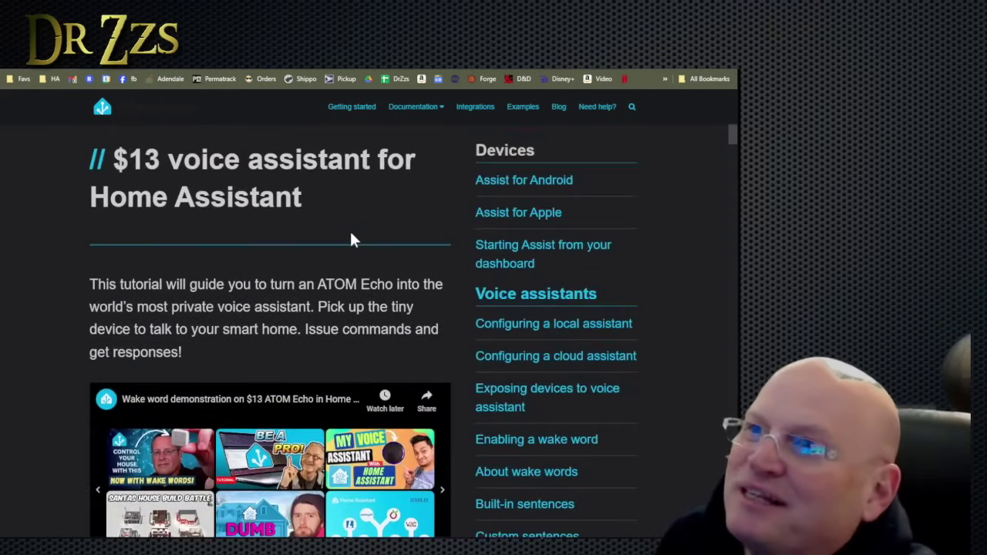
pyautogui.moveTo(160, 160); pyautogui.dragTo(370, 160)
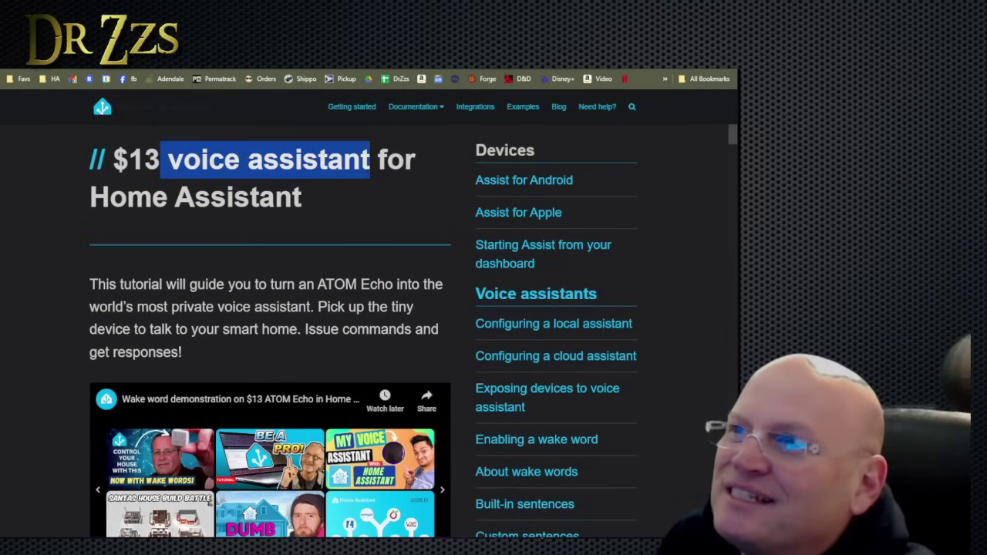
pyautogui.scroll(-8, 275, 205)
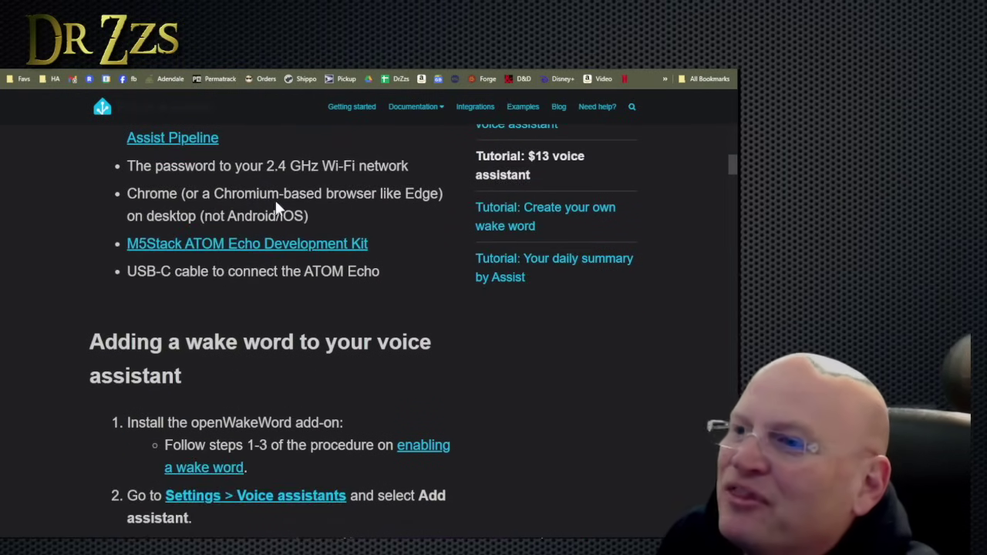
pyautogui.hotkey('ctrl', 'Tab')
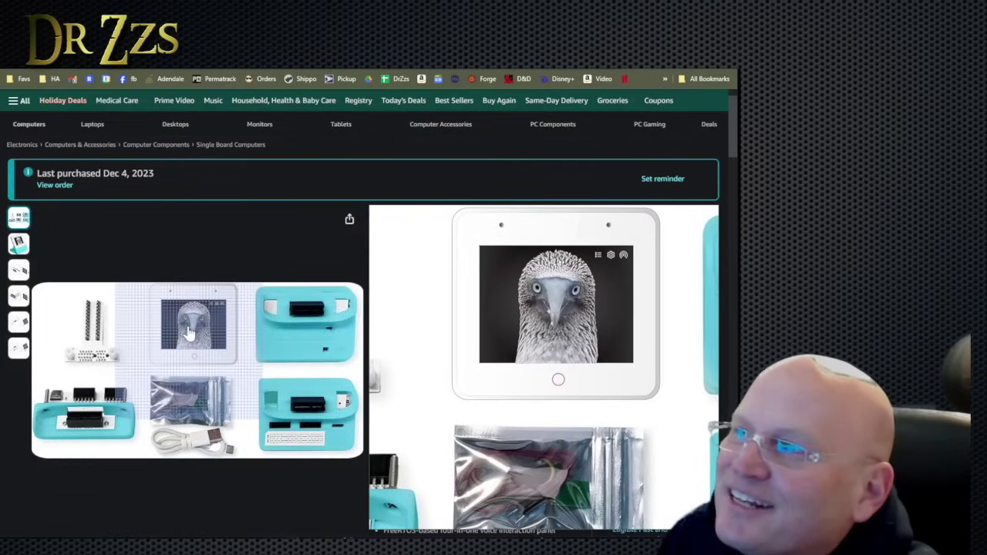
# Examine the devices offered on the ESPHome Ready-Made Projects page for Empty ESPHome device, Media Player and Bluetooth proxy
pyautogui.hotkey('ctrl', 'Tab')
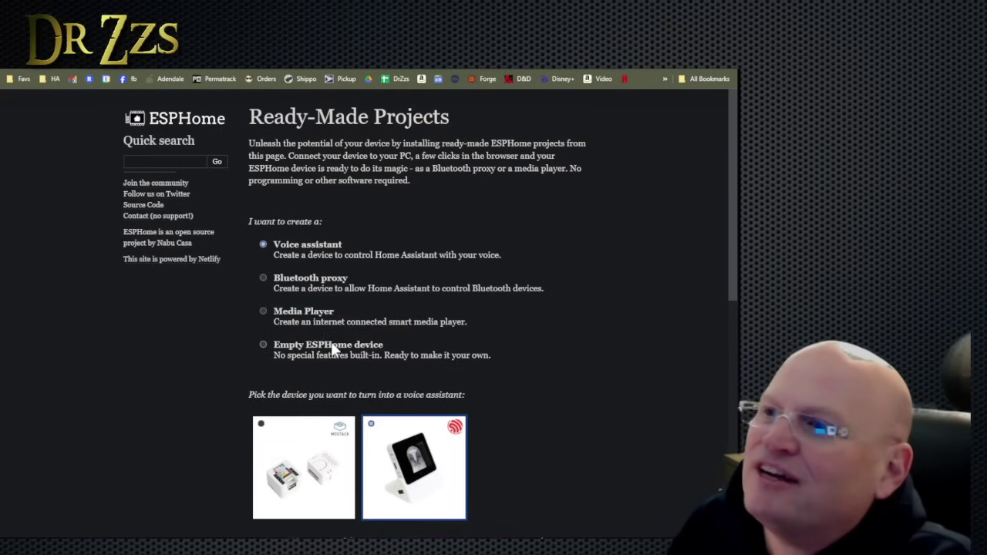
pyautogui.click(265, 345)
pyautogui.scroll(-2, 308, 347)
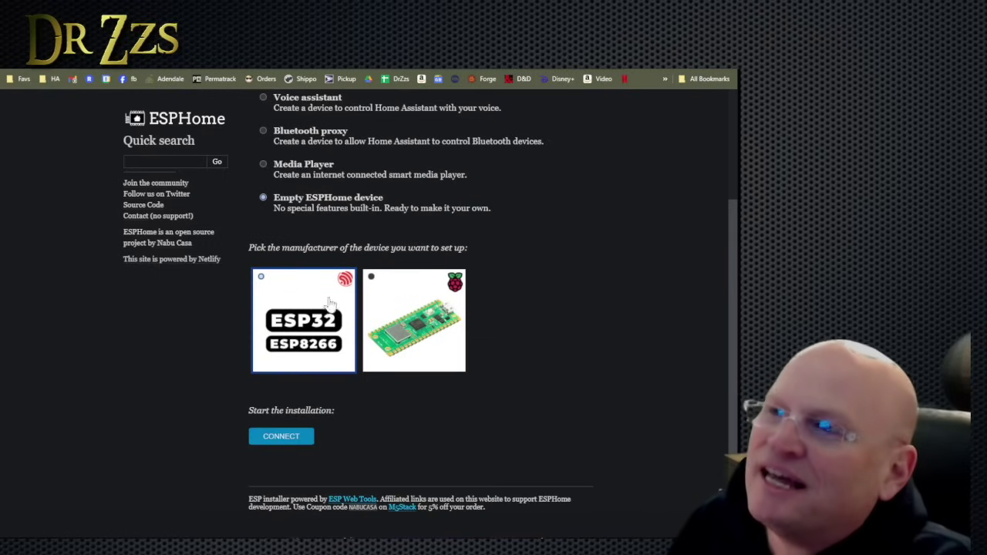
pyautogui.scroll(2, 312, 345)
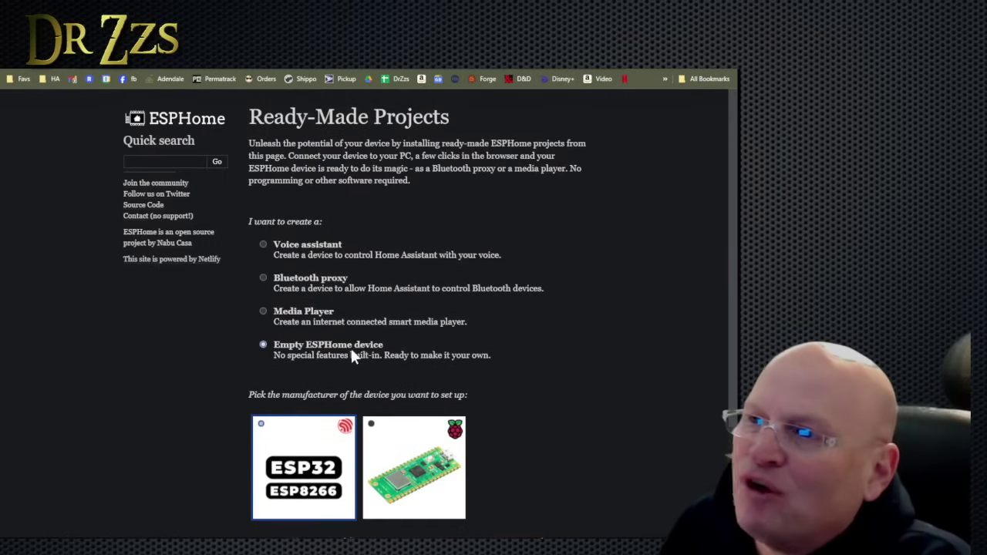
pyautogui.click(327, 319)
pyautogui.scroll(-2, 411, 360)
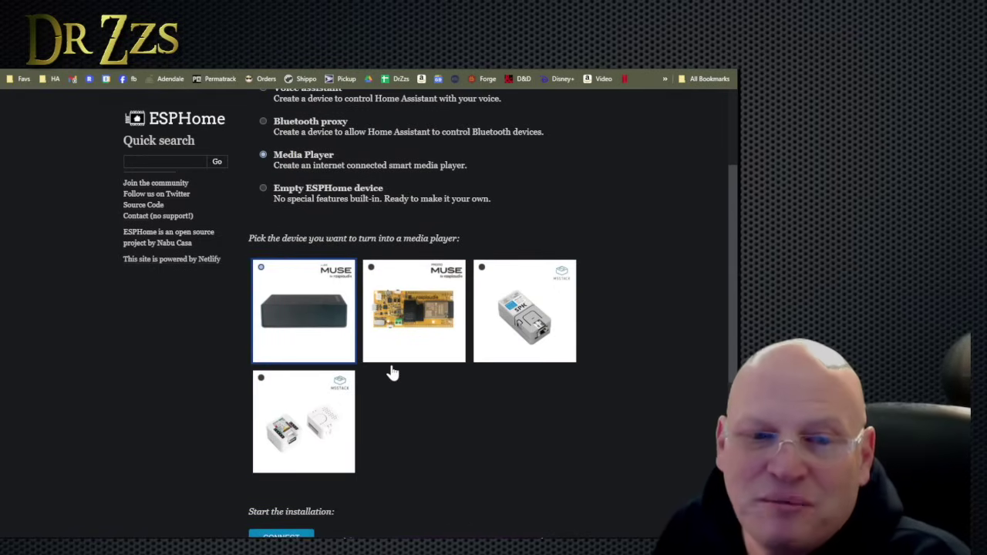
pyautogui.scroll(2, 392, 371)
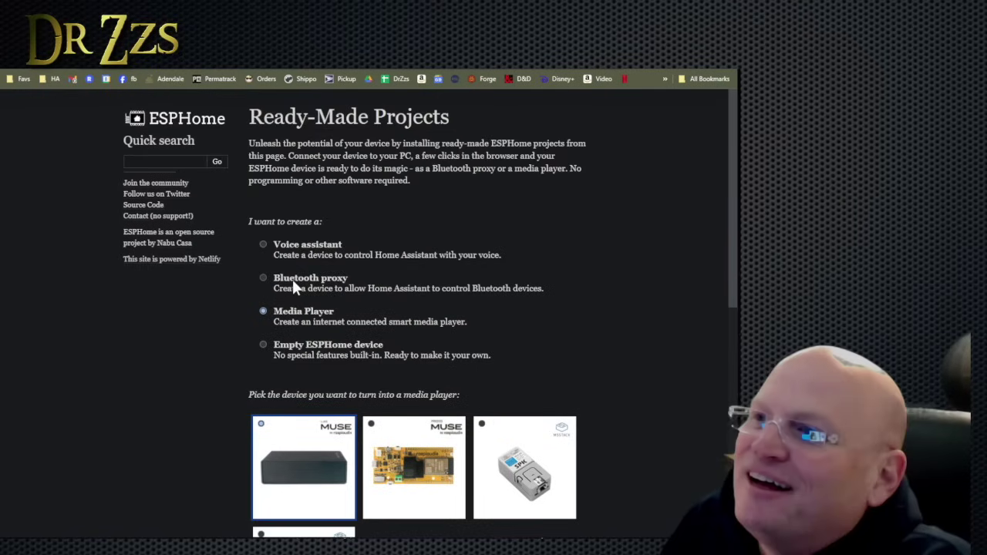
pyautogui.click(296, 286)
pyautogui.scroll(-1, 438, 448)
pyautogui.scroll(-2, 322, 393)
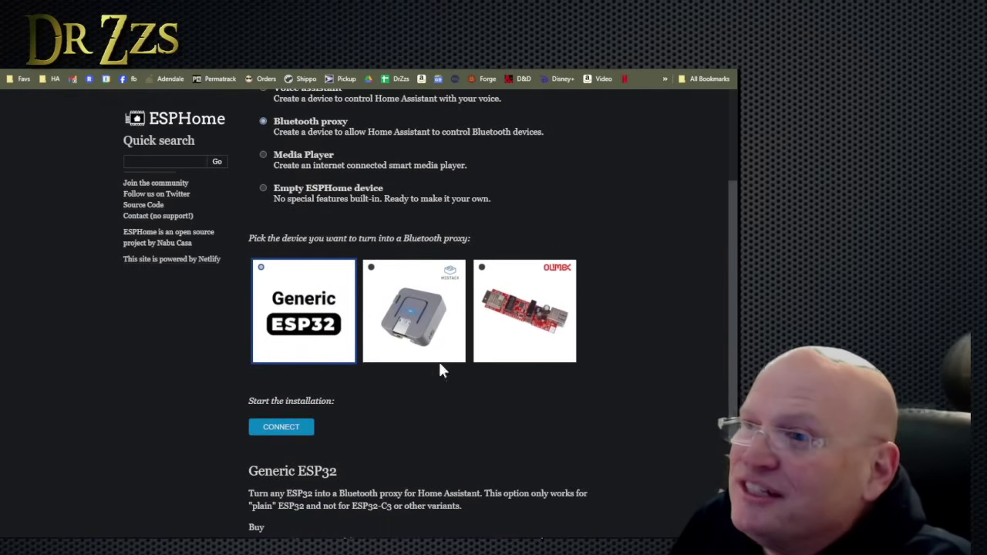
pyautogui.scroll(2, 446, 374)
# Install the Voice assistant project, version 2023.11.6, on the ESP32-S3-BOX-3 through the USB JTAG/serial debug unit (COM4) port
pyautogui.click(297, 253)
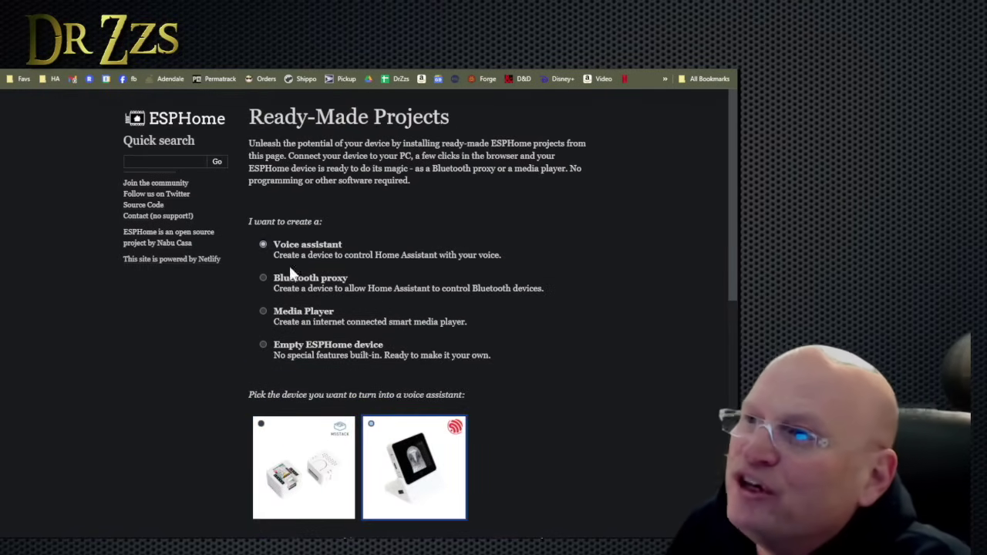
pyautogui.scroll(-4, 310, 259)
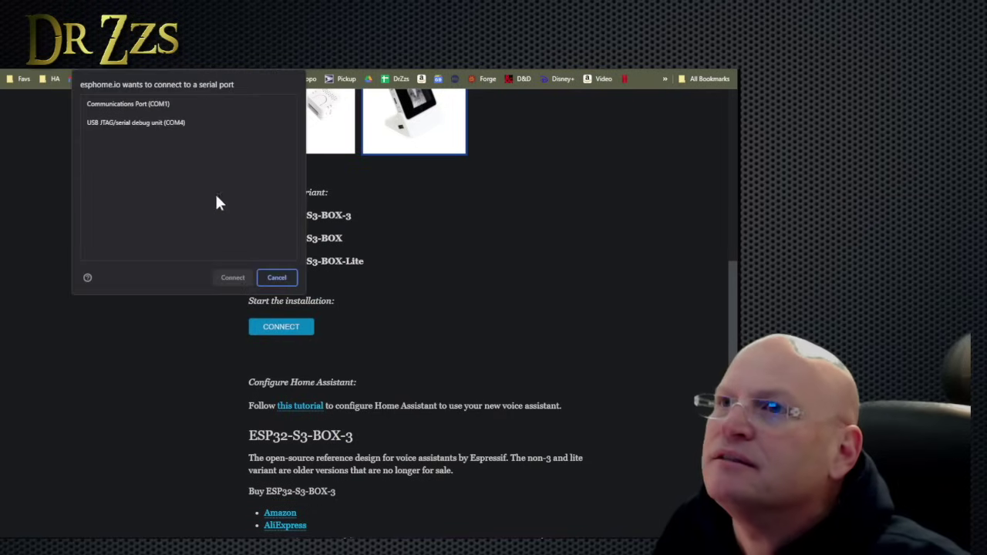
pyautogui.click(143, 124)
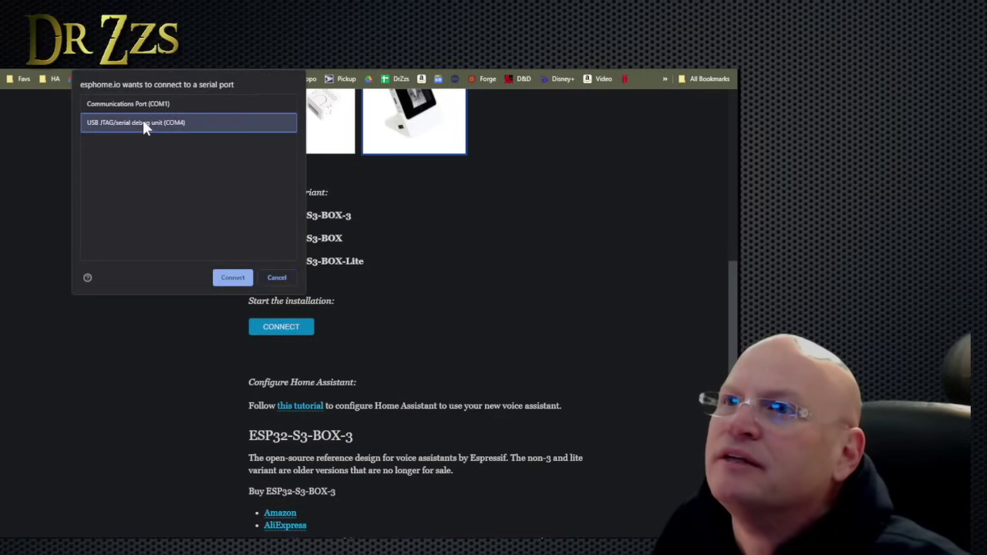
pyautogui.click(233, 278)
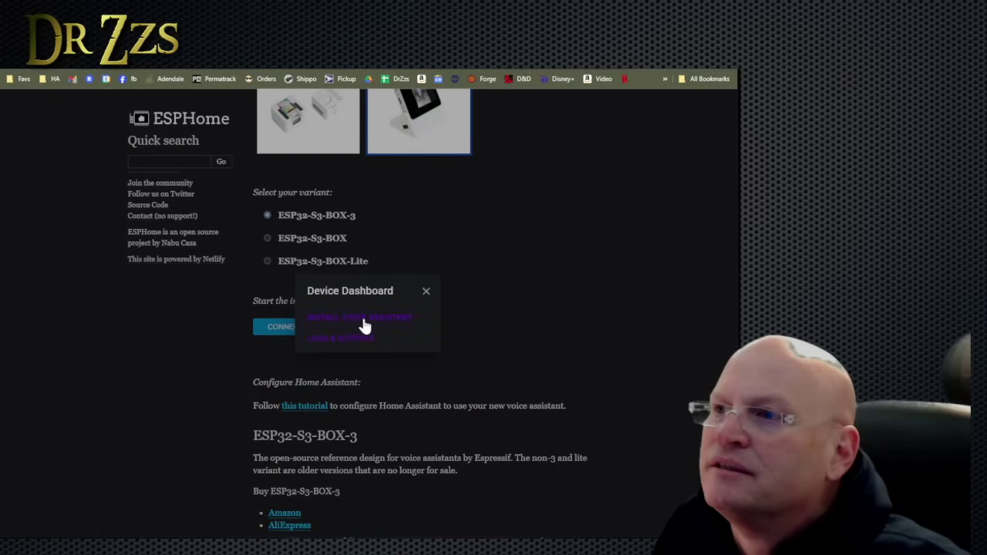
pyautogui.click(362, 318)
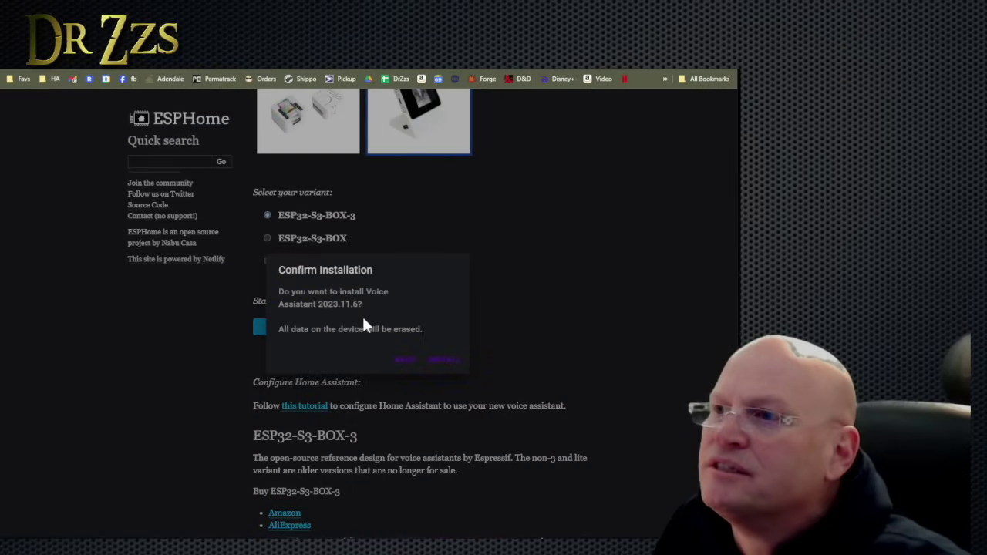
pyautogui.click(438, 361)
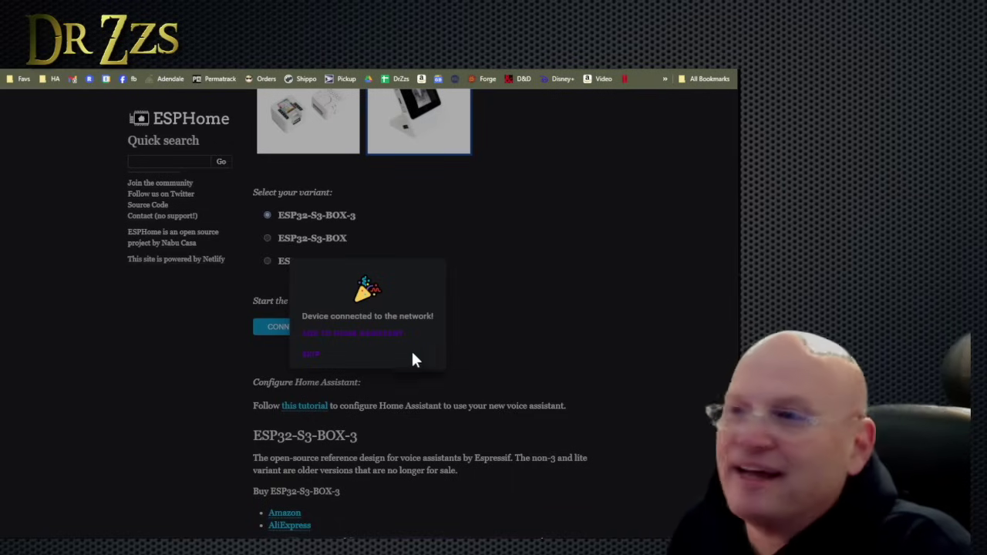
pyautogui.click(384, 333)
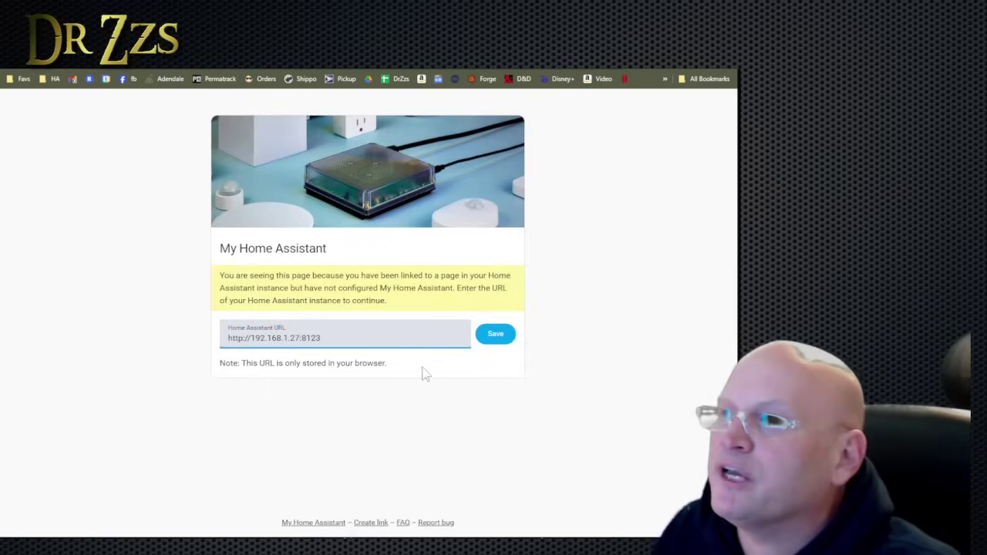
pyautogui.click(498, 339)
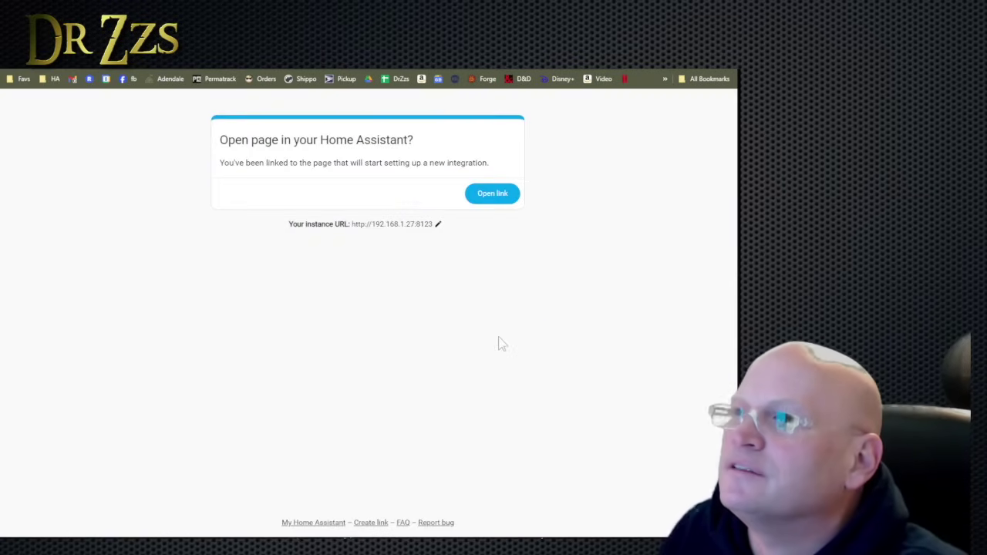
pyautogui.click(493, 193)
pyautogui.click(454, 346)
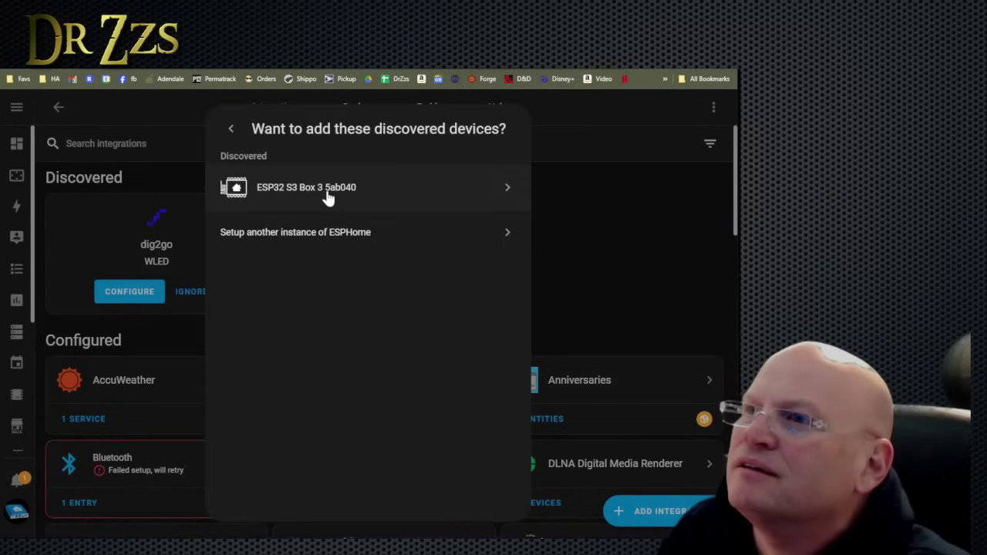
pyautogui.click(327, 195)
pyautogui.click(522, 351)
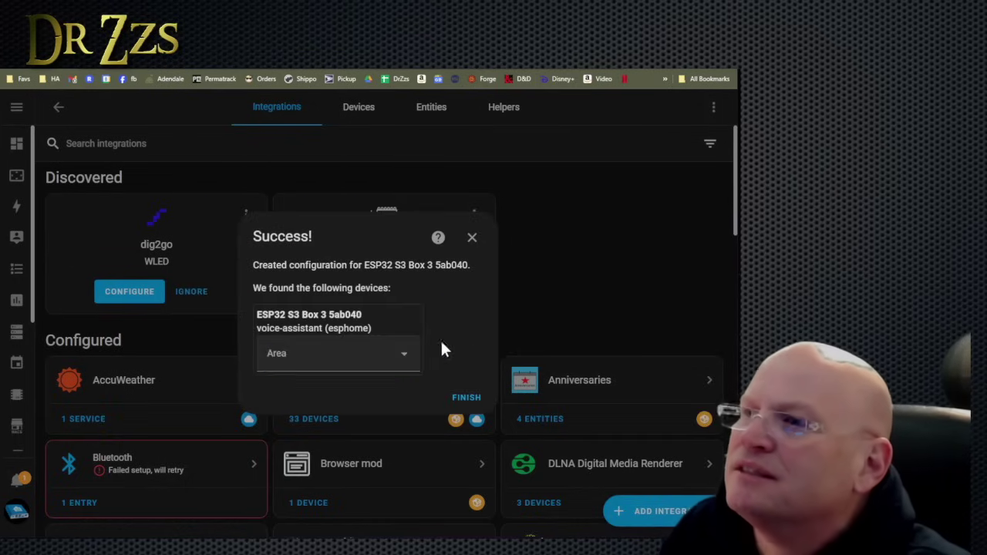
# Assign the new ESP32 S3 Box 3 device to the Office area and finish its setup
pyautogui.click(399, 359)
pyautogui.scroll(-2, 334, 460)
pyautogui.scroll(-3, 333, 470)
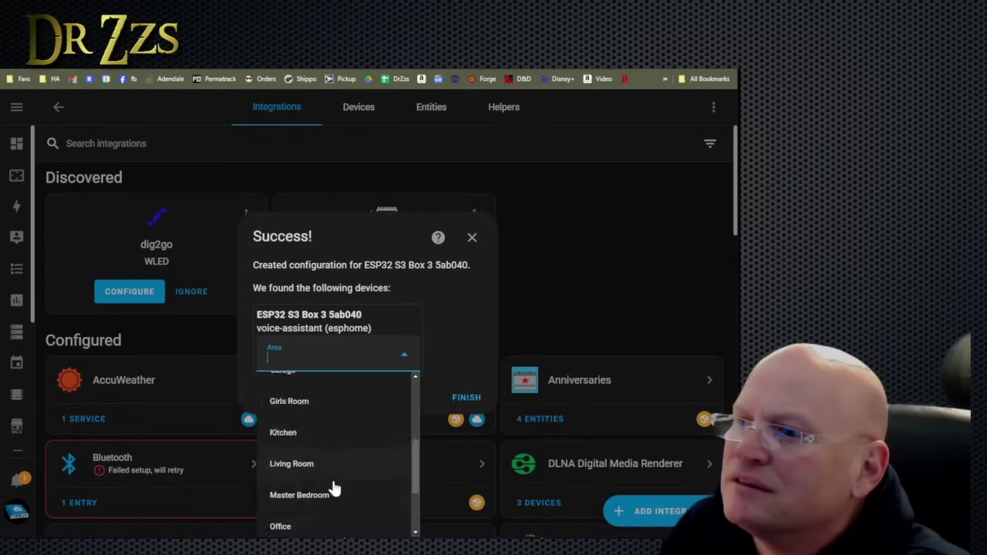
pyautogui.click(335, 494)
pyautogui.click(465, 398)
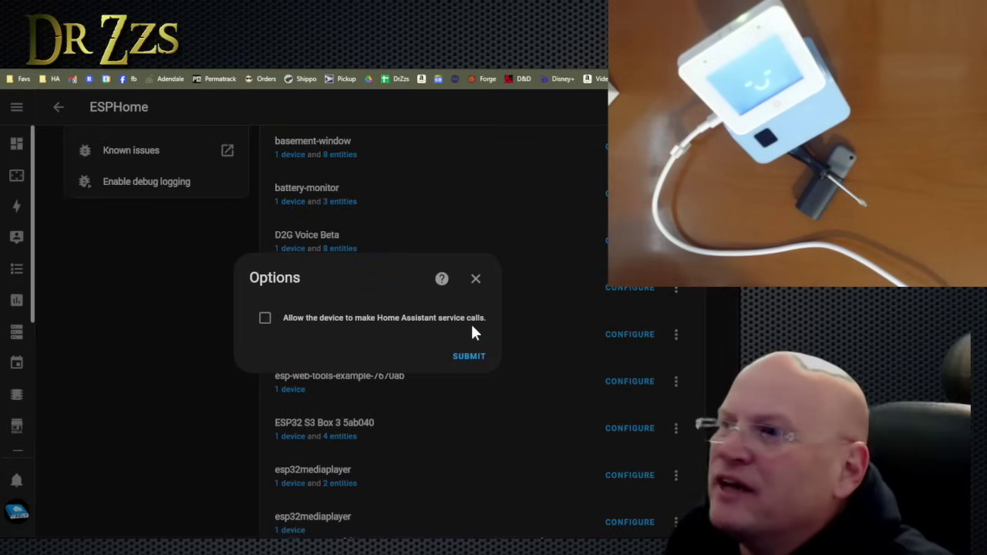
# Allow the ESPHome device to make Home Assistant service calls and save the options
pyautogui.click(264, 319)
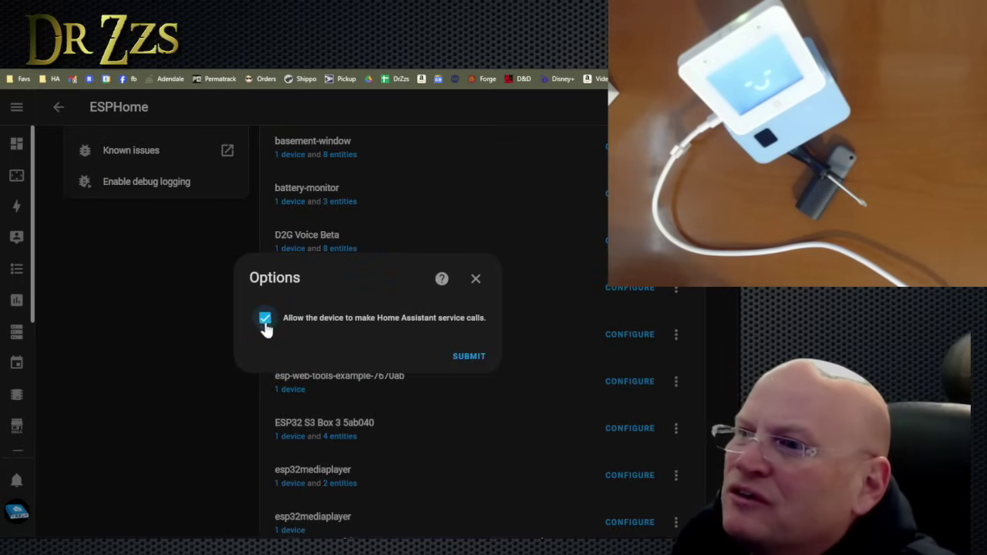
pyautogui.click(466, 357)
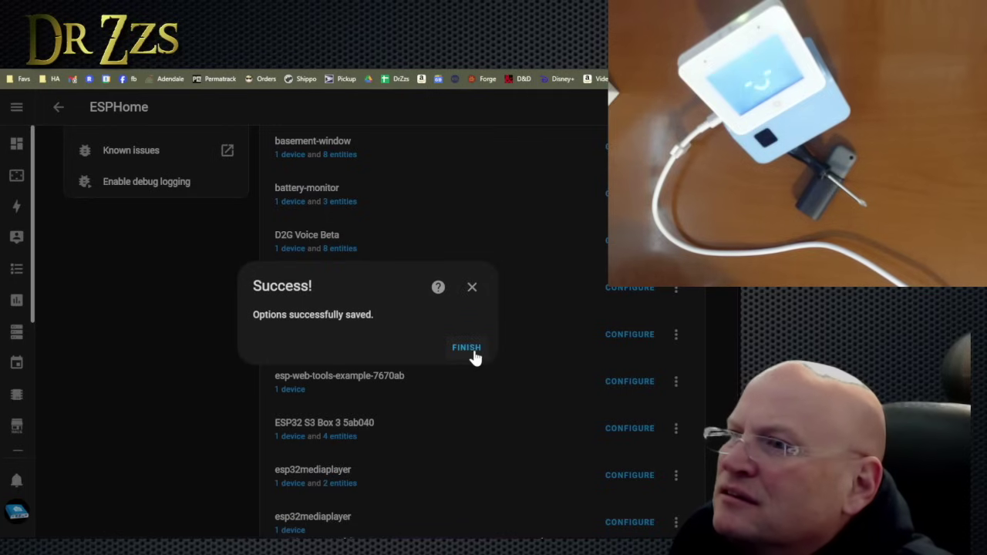
pyautogui.click(468, 351)
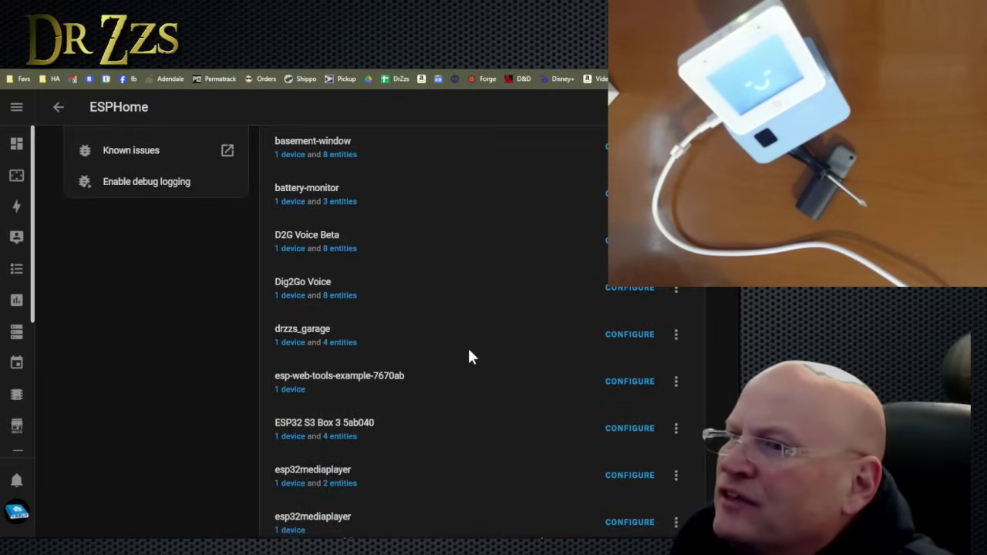
# Open the ESP32 S3 Box 3 device page and turn on its LCD Backlight
pyautogui.click(289, 435)
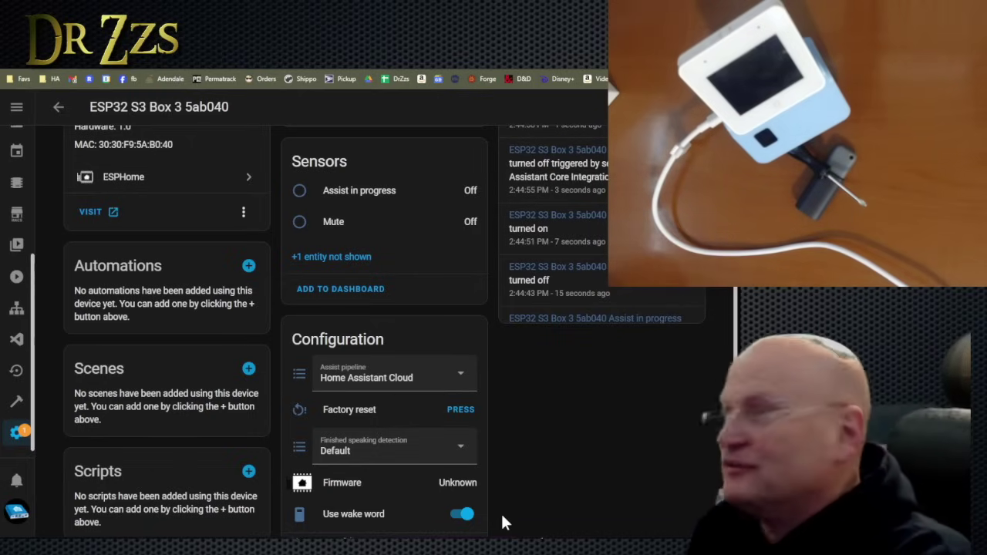
pyautogui.scroll(3, 370, 331)
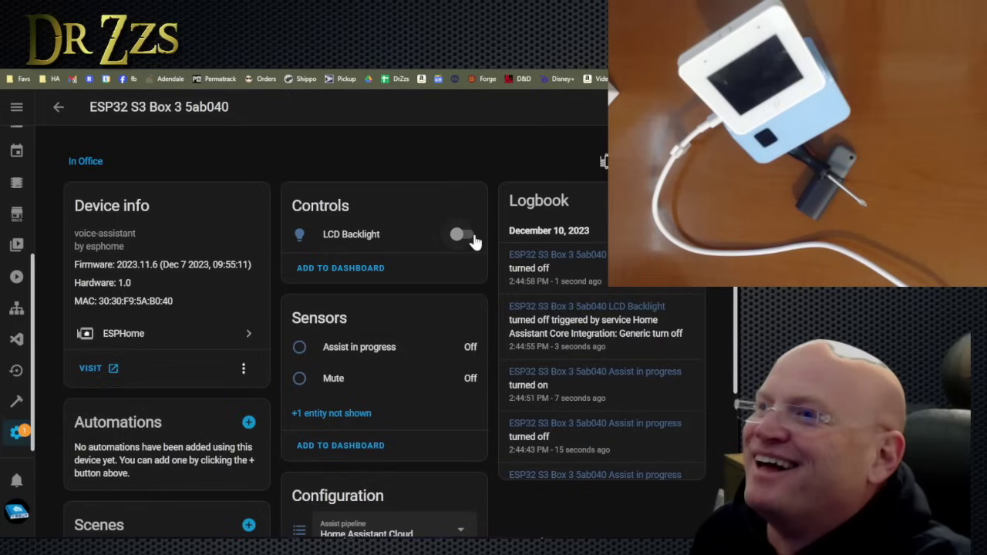
pyautogui.click(462, 235)
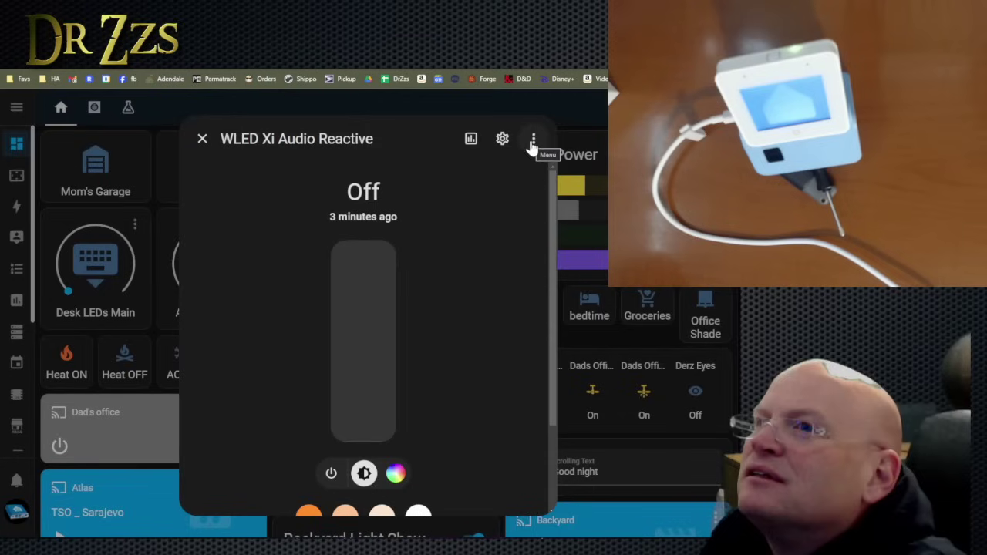
# Open the additional options for the WLED Xi Audio Reactive light
pyautogui.click(533, 139)
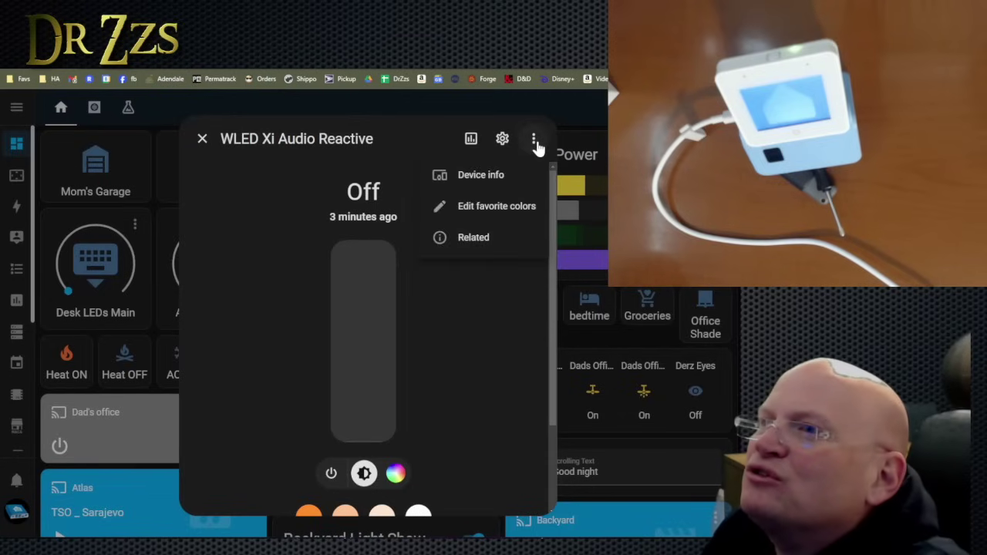
pyautogui.click(533, 139)
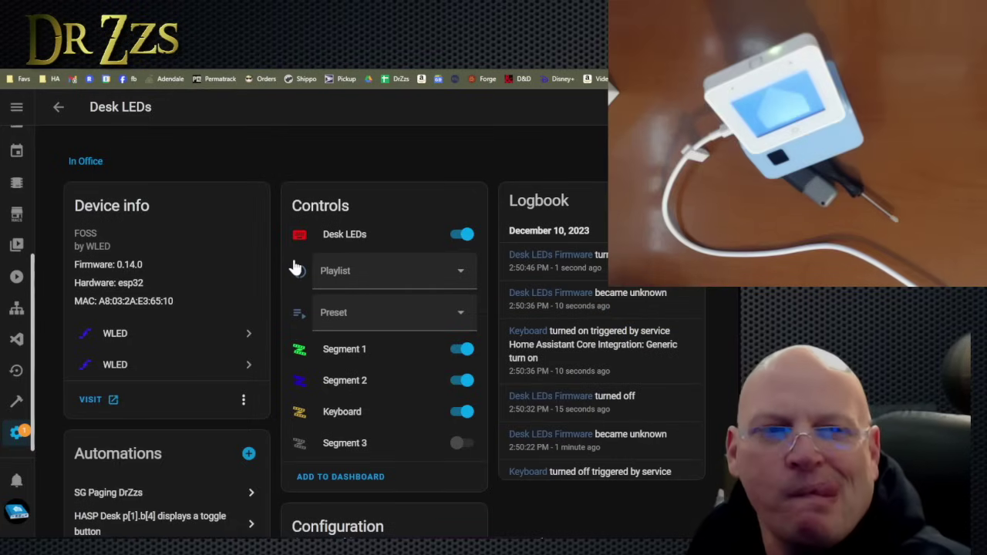
# Switch to the esp32-s3-box-3.yaml file on GitHub and read through the voice assistant configuration down to its image section
pyautogui.click(95, 47)
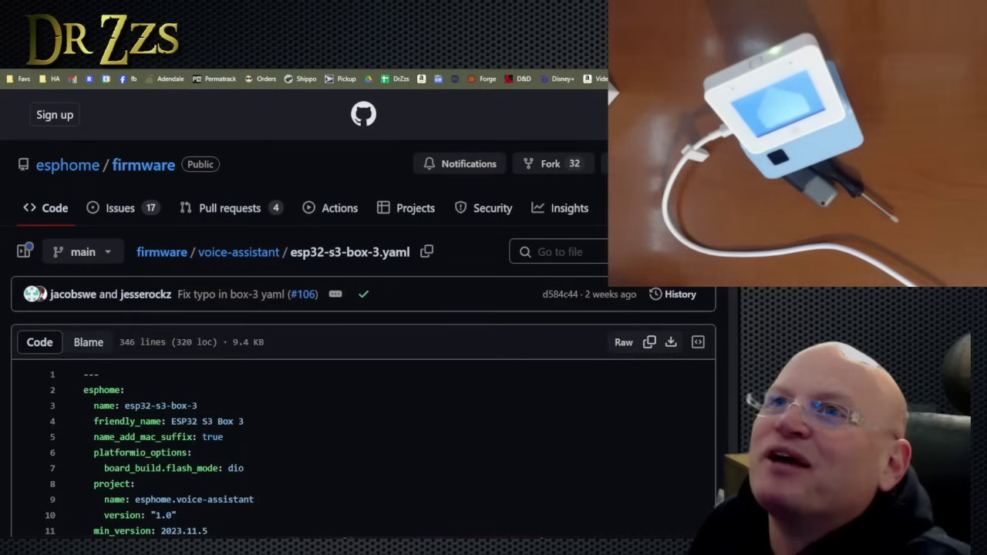
pyautogui.scroll(-1, 94, 96)
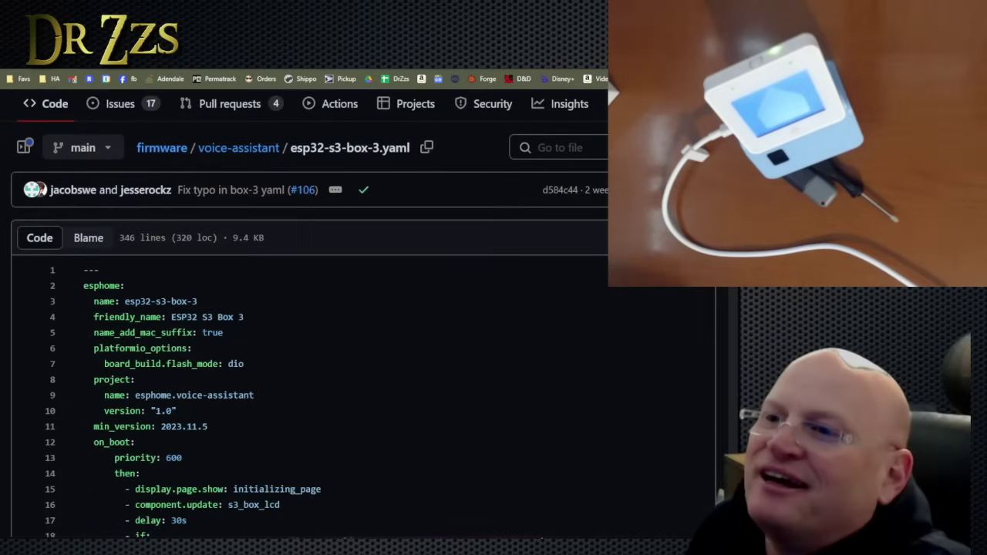
pyautogui.scroll(-3, 308, 347)
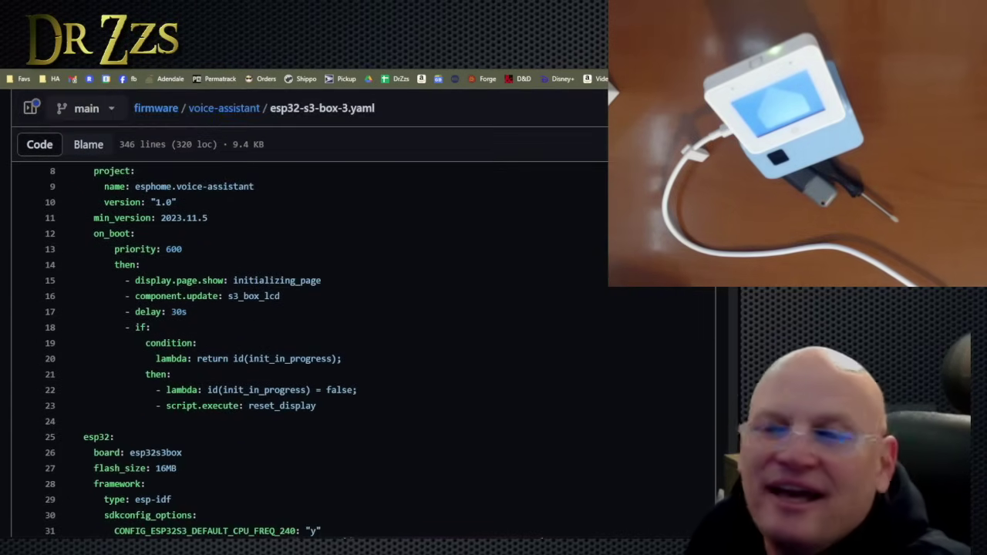
pyautogui.scroll(-3, 309, 347)
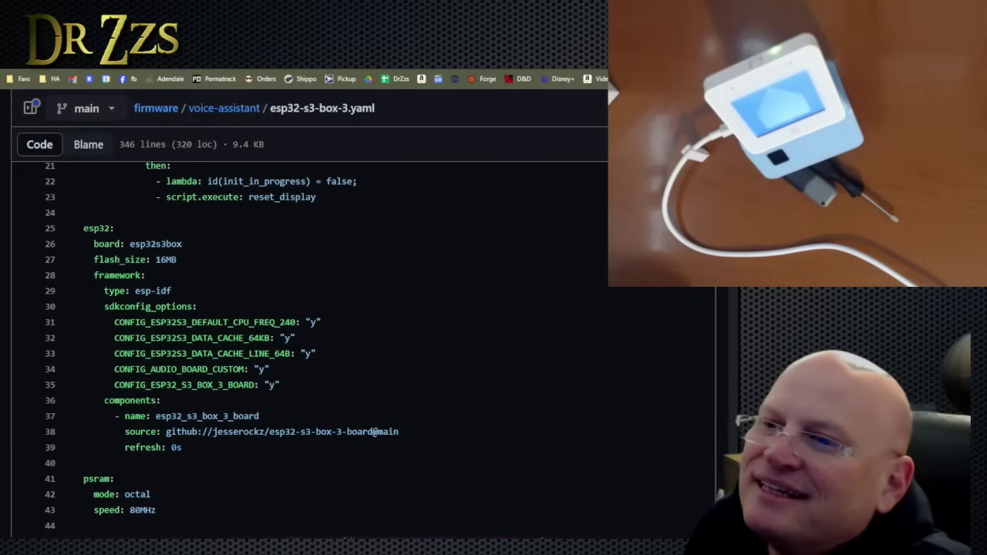
pyautogui.scroll(-5, 309, 347)
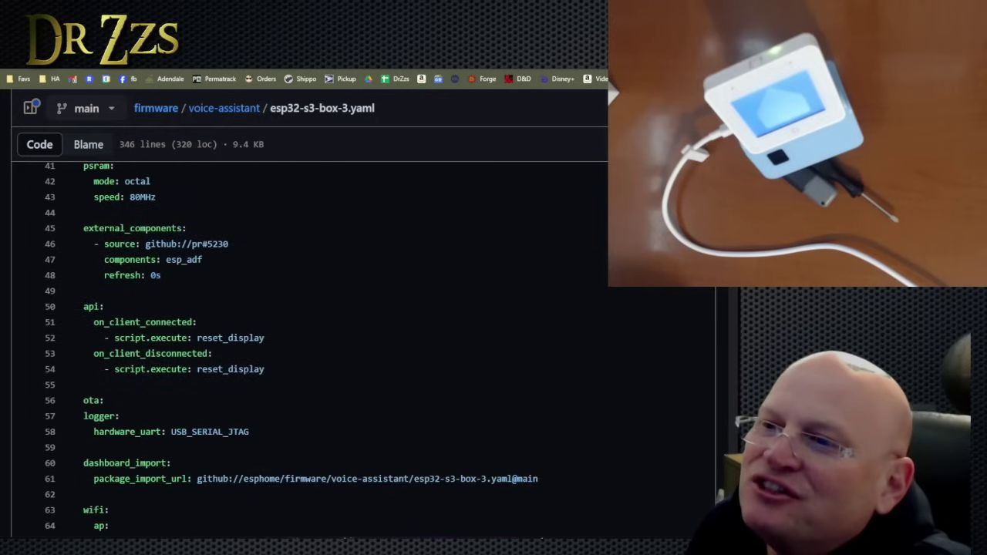
pyautogui.scroll(-7, 308, 347)
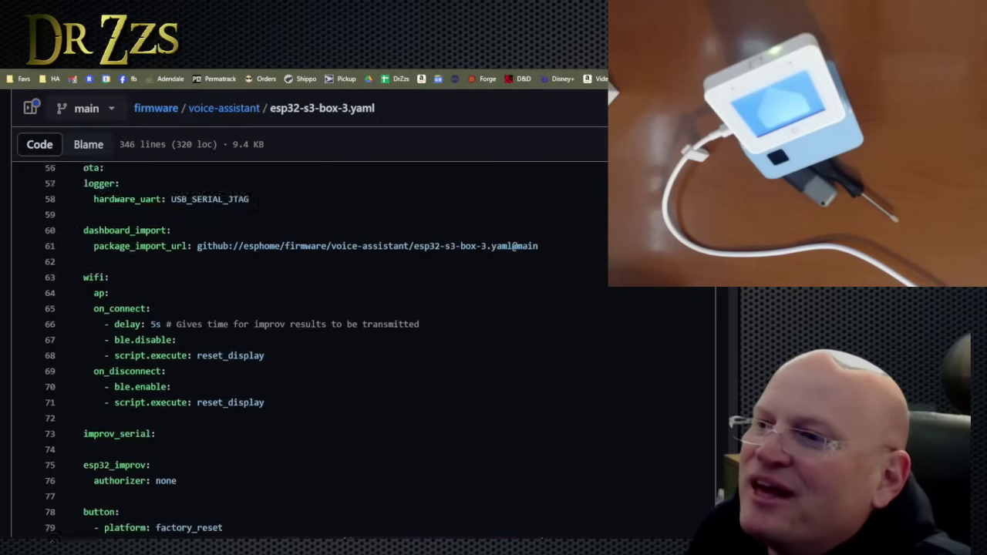
pyautogui.scroll(-5, 309, 347)
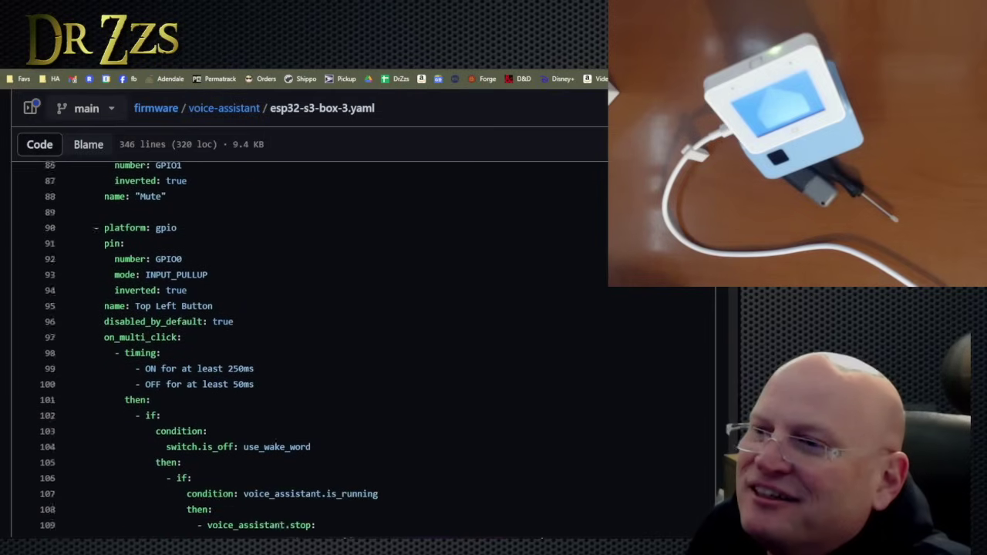
pyautogui.scroll(-5, 308, 347)
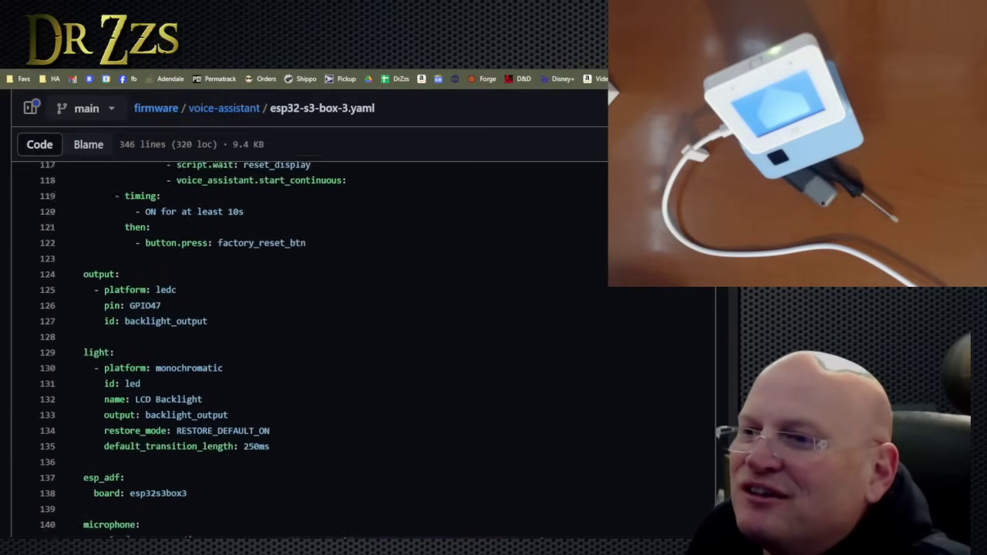
pyautogui.scroll(-9, 309, 347)
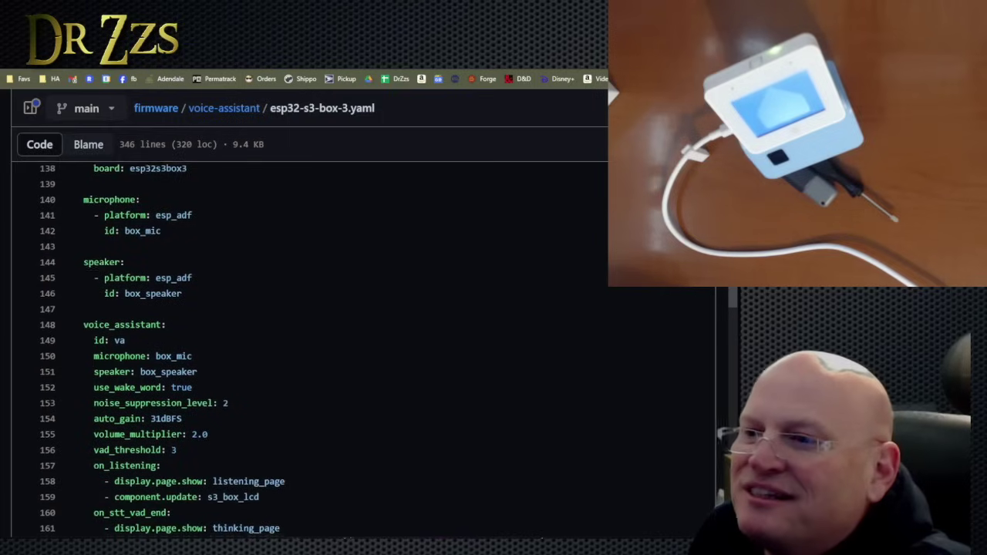
pyautogui.scroll(-7, 308, 347)
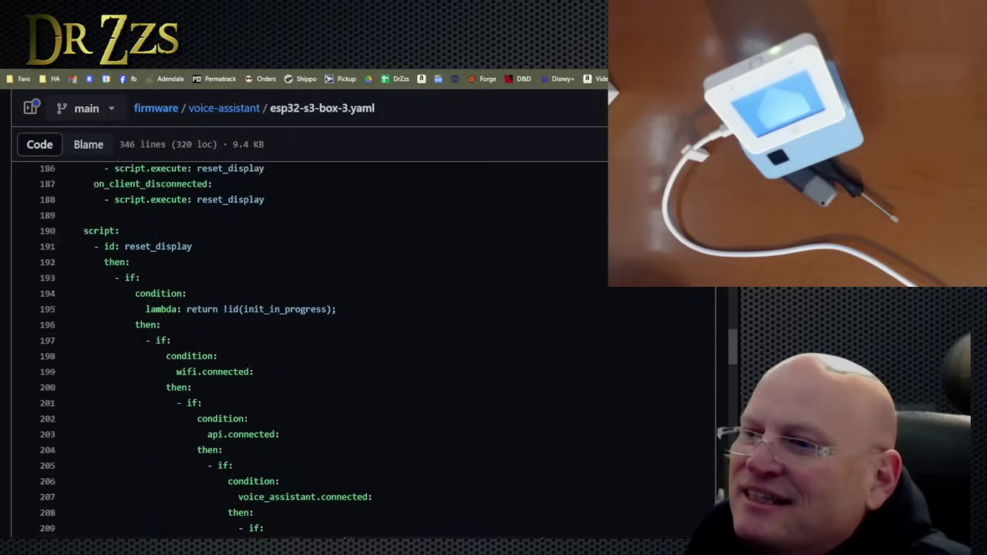
pyautogui.scroll(-6, 308, 347)
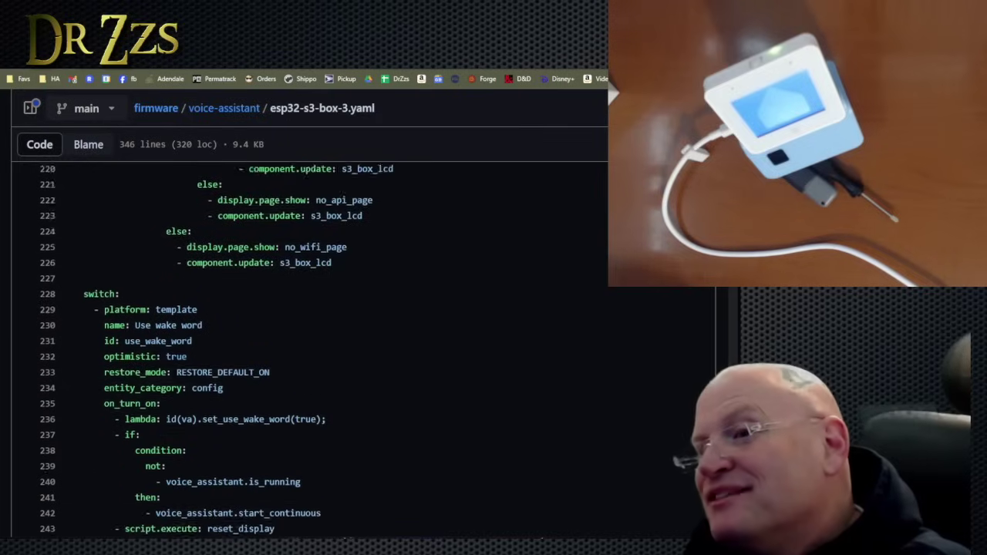
pyautogui.scroll(-1, 308, 347)
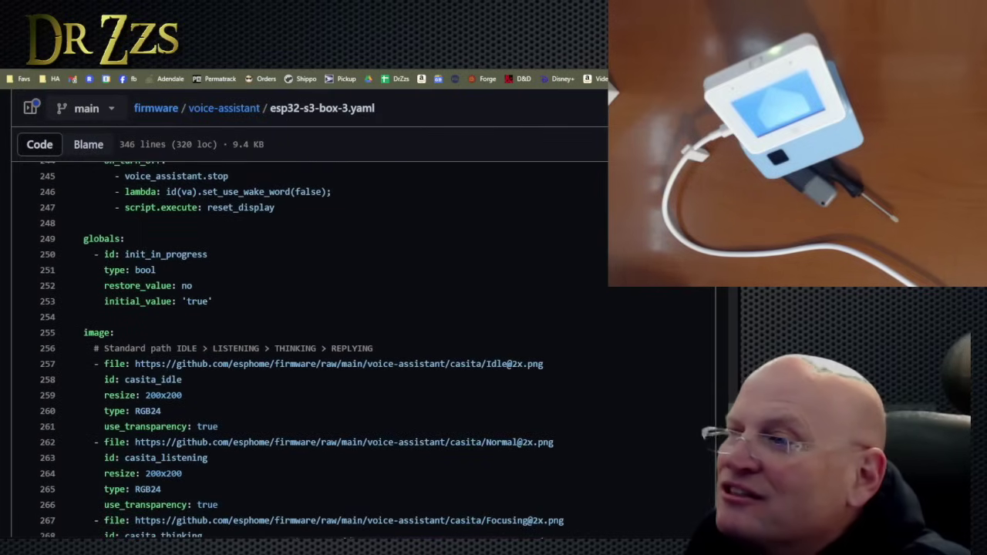
pyautogui.moveTo(544, 363); pyautogui.dragTo(133, 363)
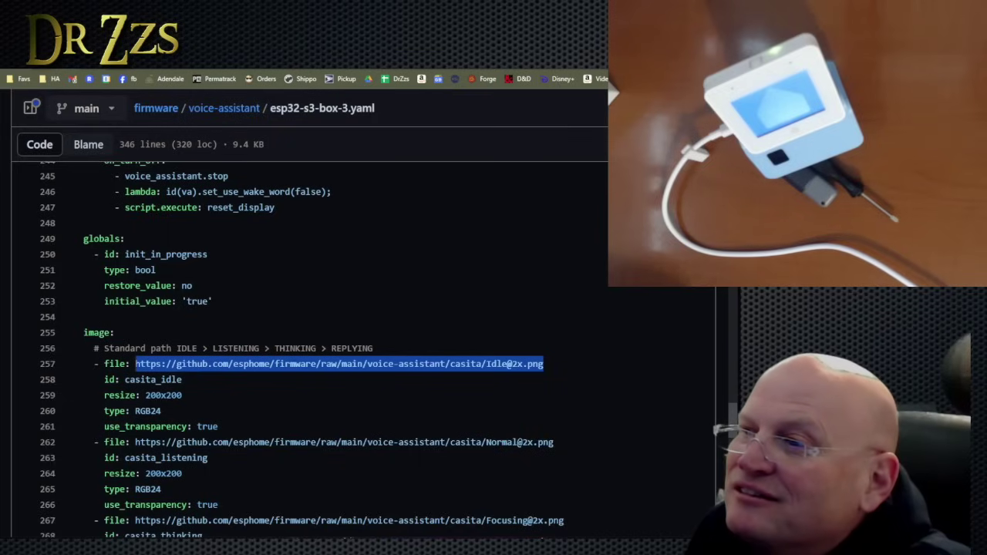
pyautogui.moveTo(543, 364); pyautogui.dragTo(488, 363)
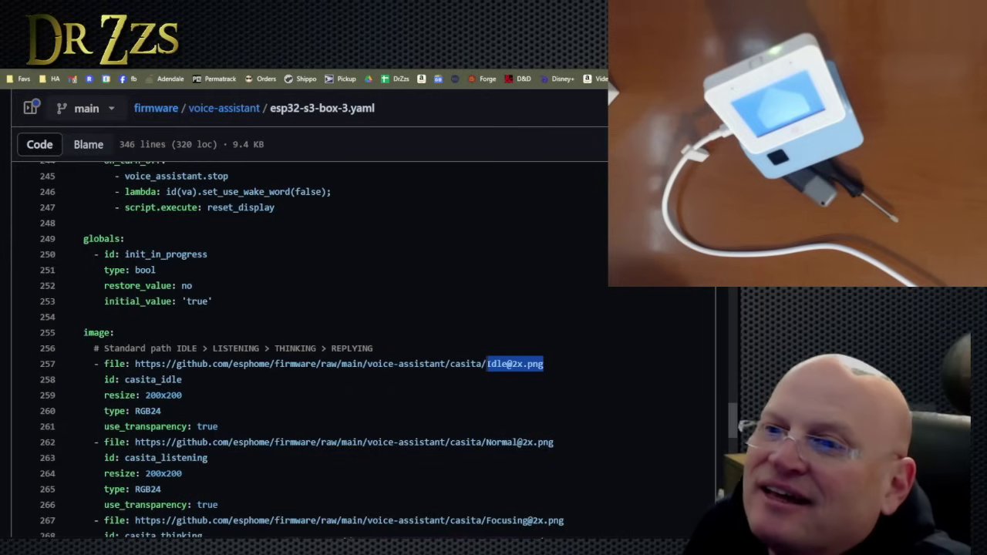
pyautogui.scroll(4, 300, 351)
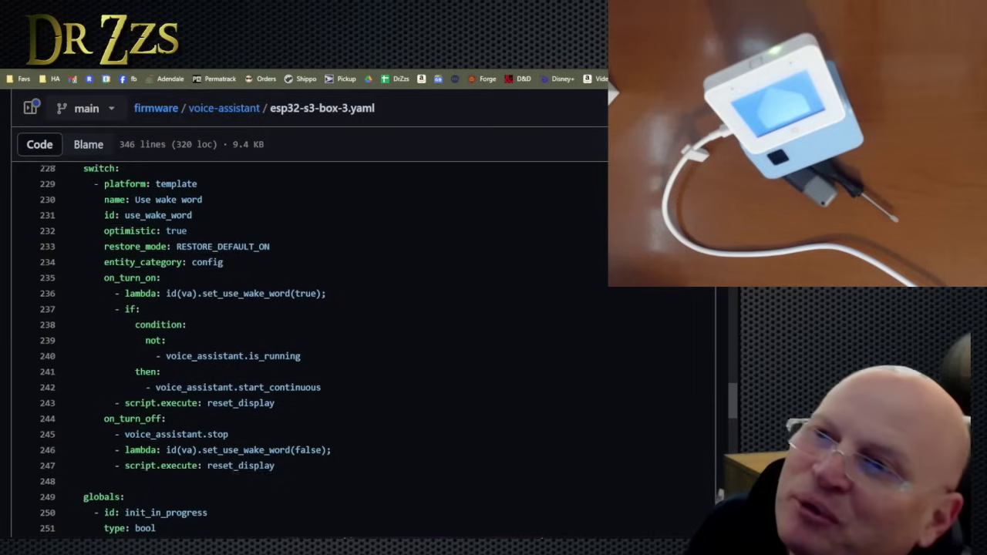
pyautogui.scroll(-4, 301, 350)
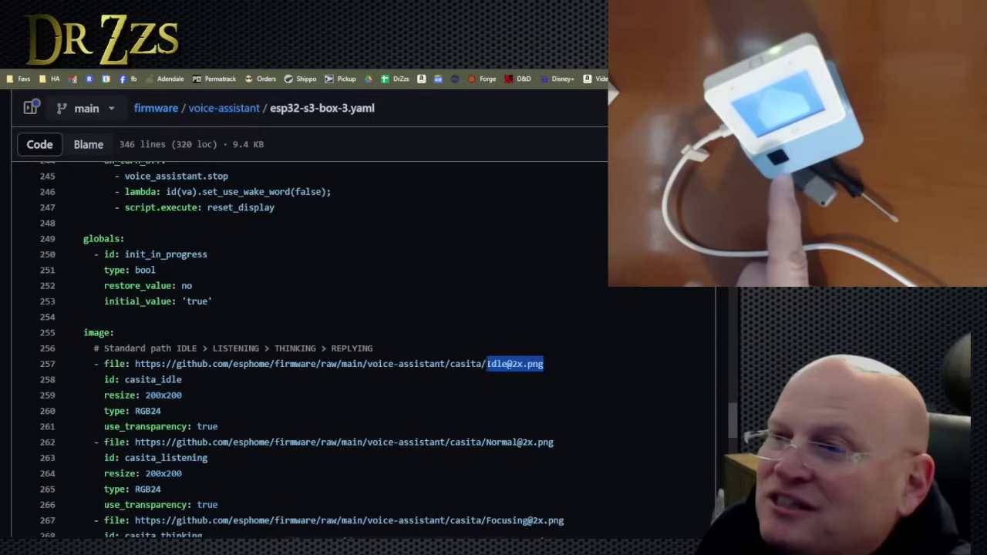
pyautogui.moveTo(486, 441); pyautogui.dragTo(553, 442)
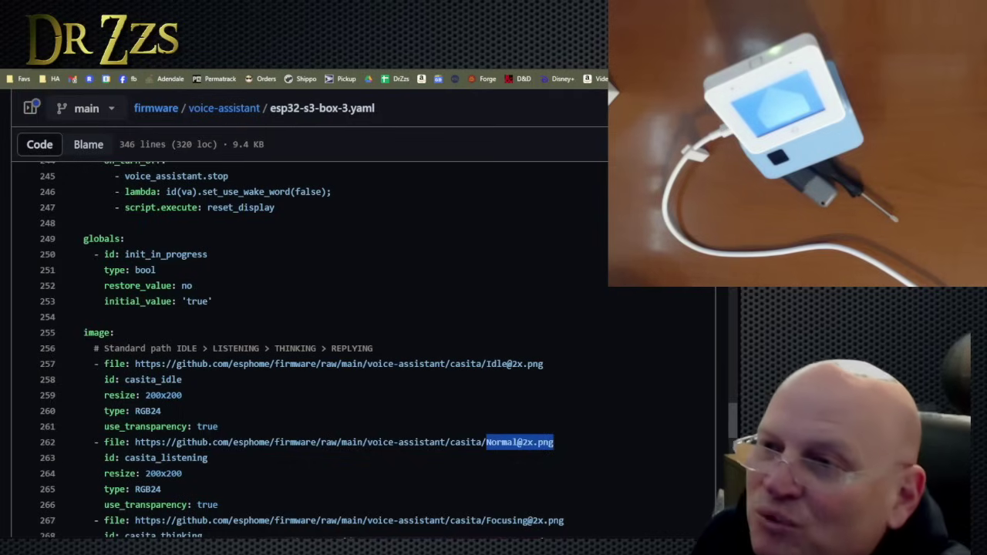
pyautogui.moveTo(150, 457); pyautogui.dragTo(207, 457)
pyautogui.scroll(-2, 308, 351)
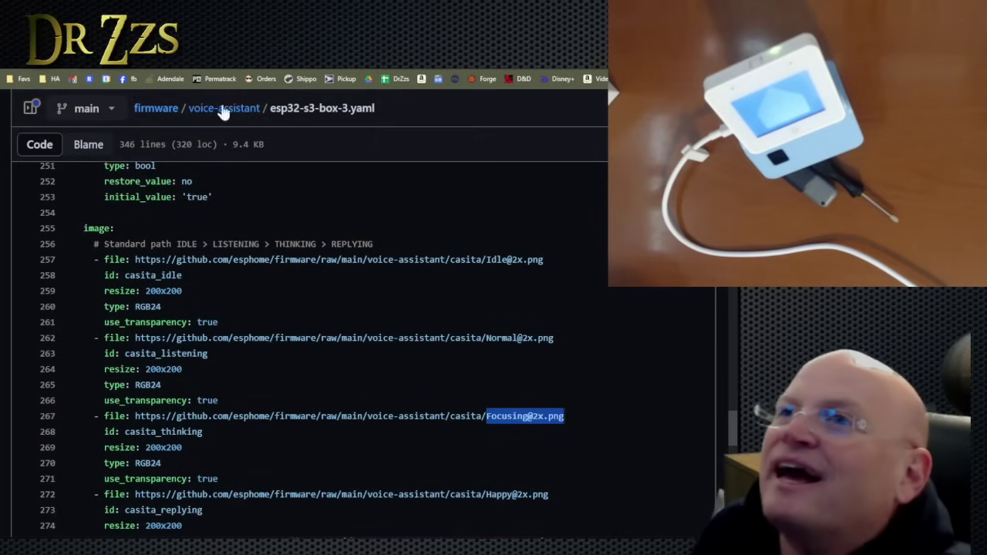
# Return to Home Assistant and adopt the discovered ESP32 S3 Box 3 in the ESPHome dashboard under the name Voice Box
pyautogui.hotkey('ctrl', 'Tab')
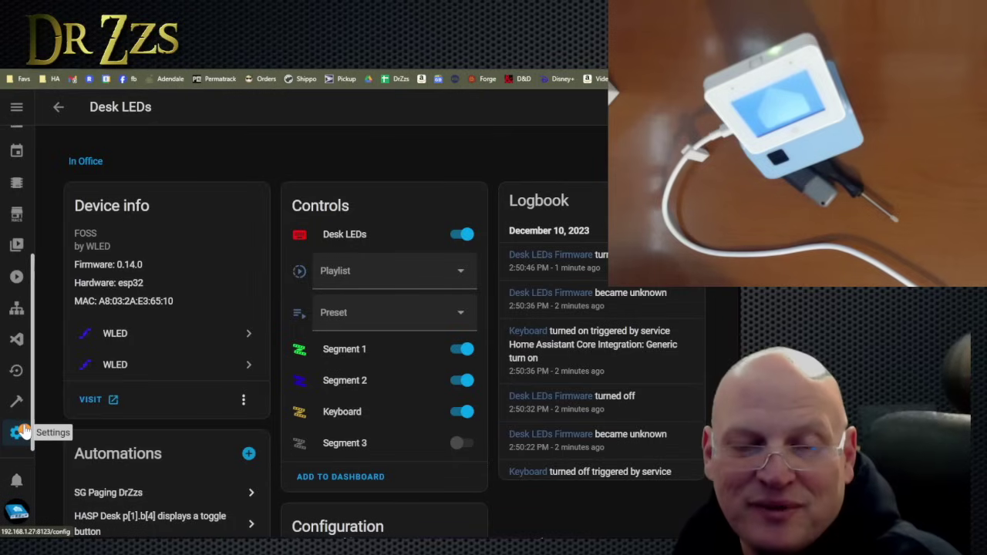
pyautogui.click(17, 182)
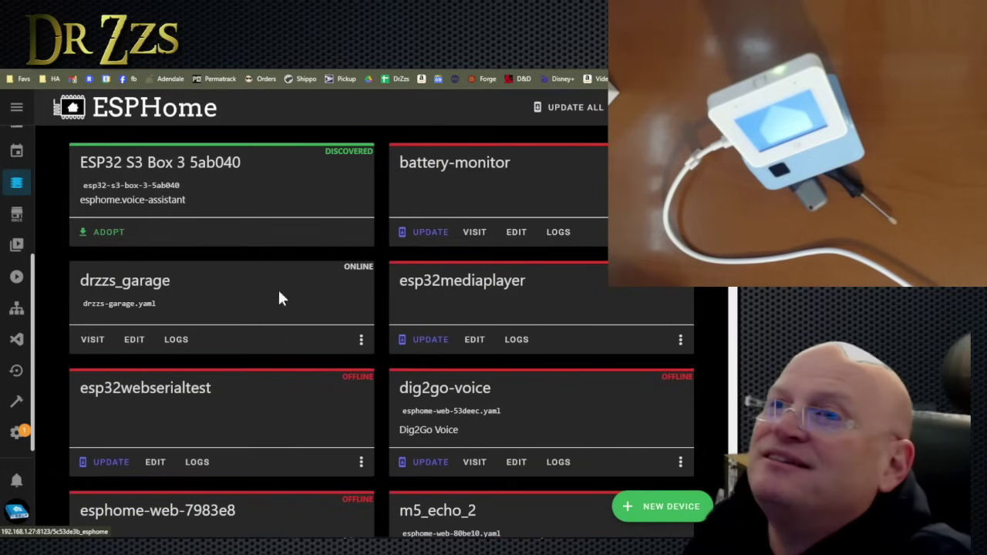
pyautogui.click(105, 232)
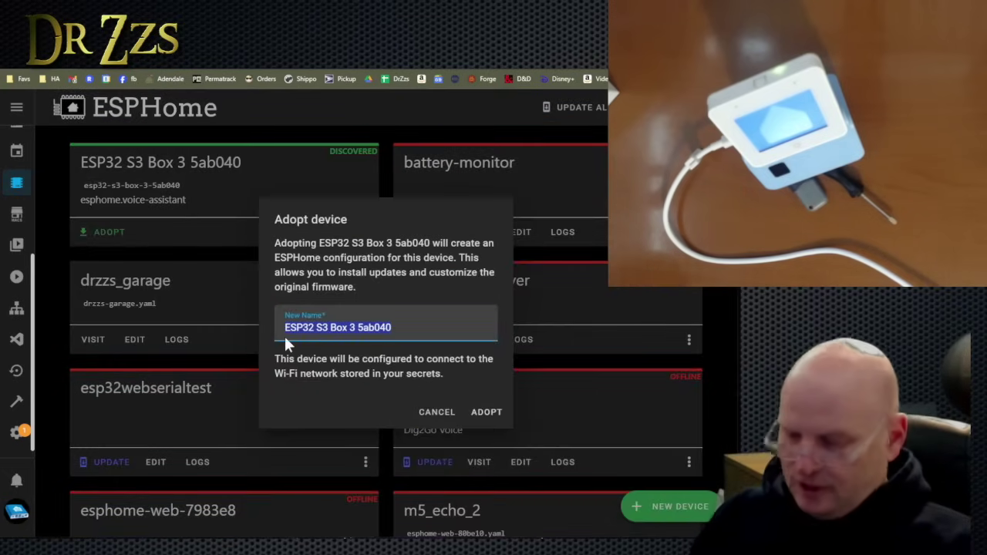
pyautogui.write('HA Voi')
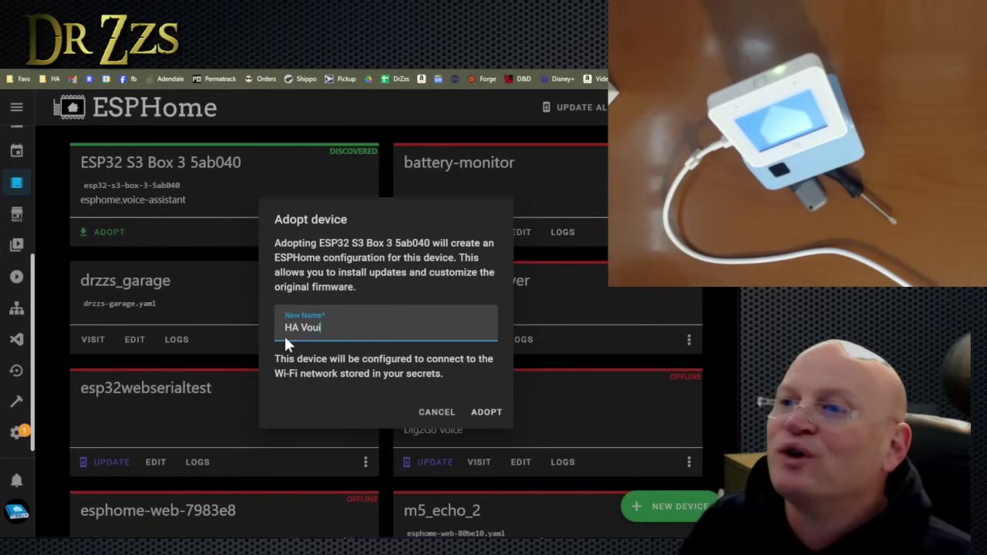
pyautogui.press('BackSpace')
pyautogui.press('BackSpace')
pyautogui.write('ice Box')
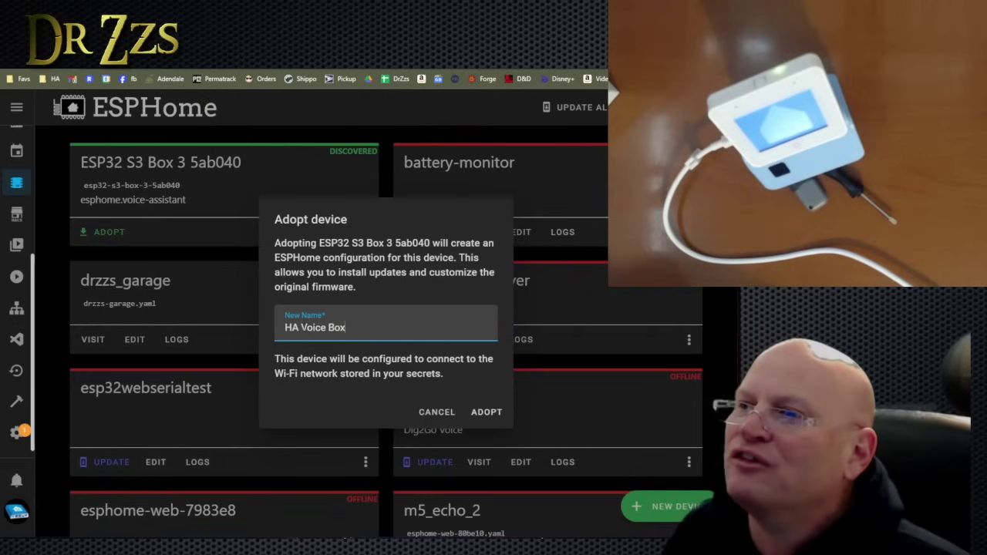
pyautogui.click(306, 333)
pyautogui.press('BackSpace')
pyautogui.press('BackSpace')
pyautogui.press('BackSpace')
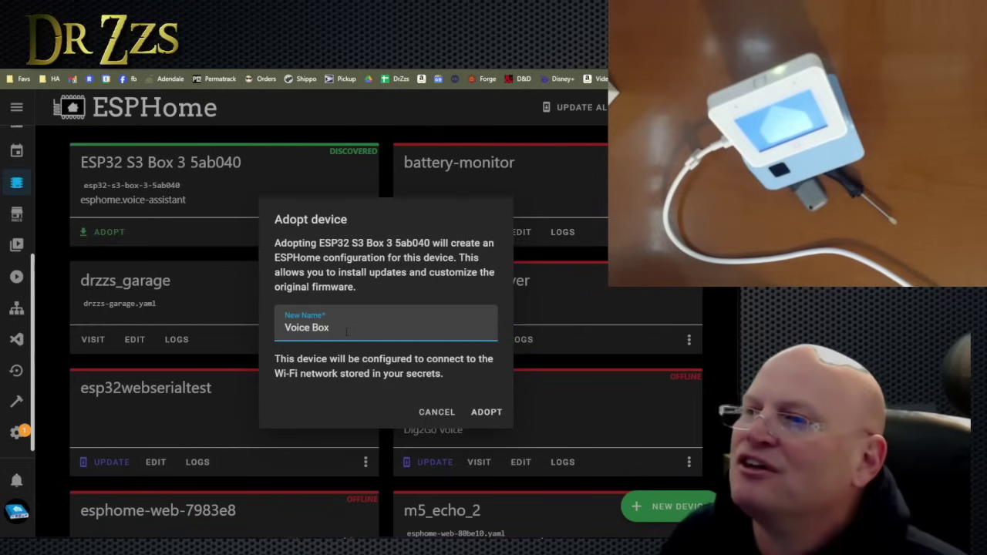
pyautogui.click(488, 413)
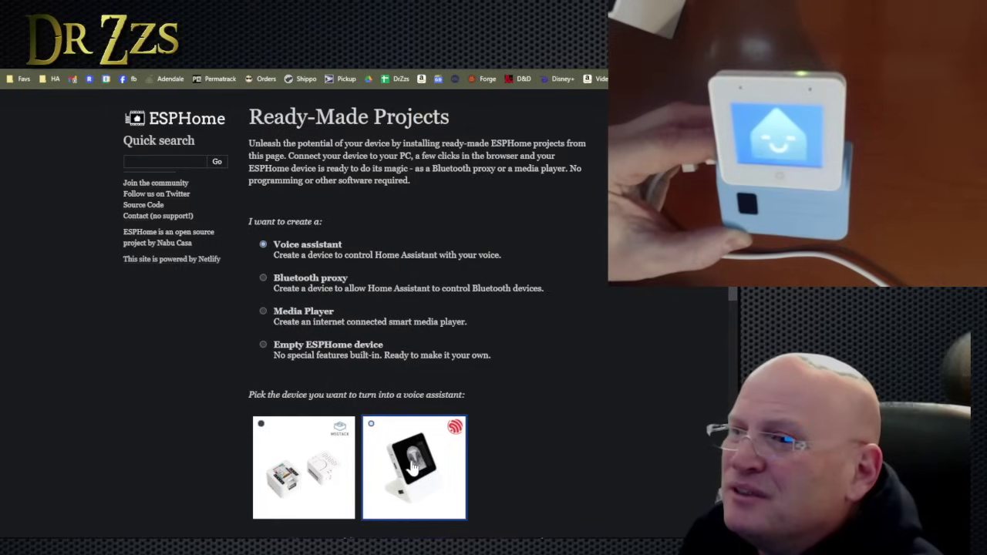
# Review the device variants, installation section and advanced-user links on the ESPHome Ready-Made Projects page for the voice assistant
pyautogui.scroll(-2, 427, 366)
pyautogui.scroll(-4, 388, 337)
pyautogui.scroll(-1, 568, 362)
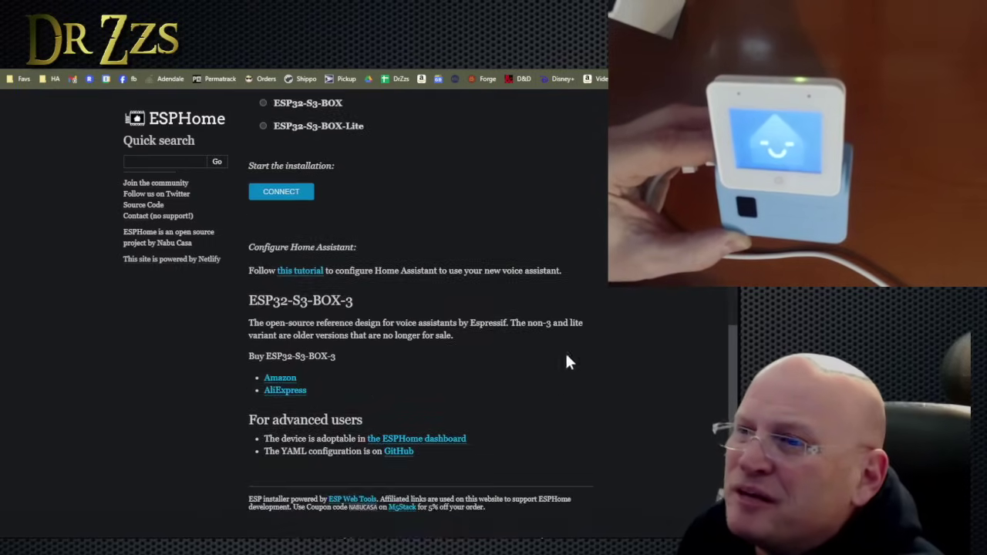
pyautogui.scroll(3, 501, 307)
pyautogui.scroll(1, 502, 307)
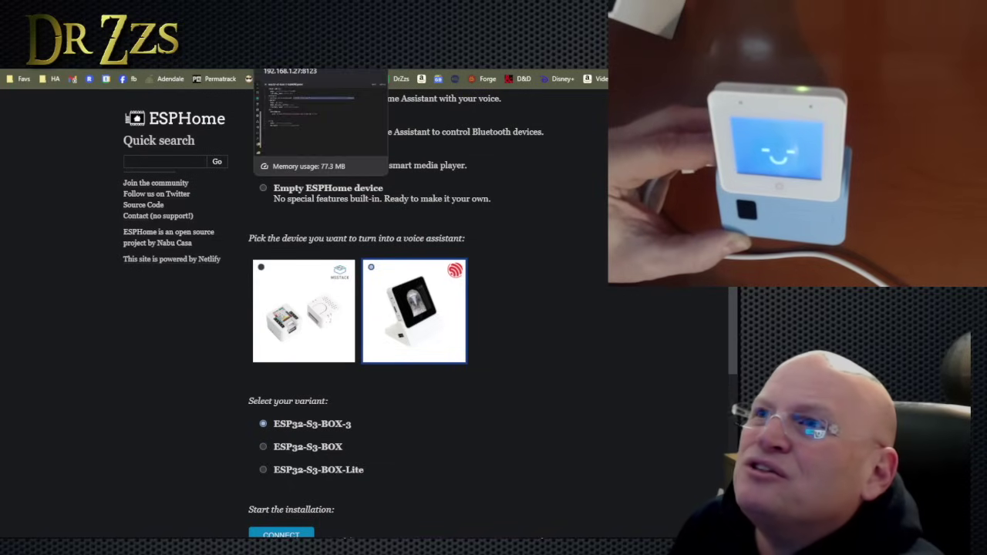
# Switch to the Home Assistant $13 voice assistant tutorial and read its section on adding a wake word
pyautogui.click(320, 58)
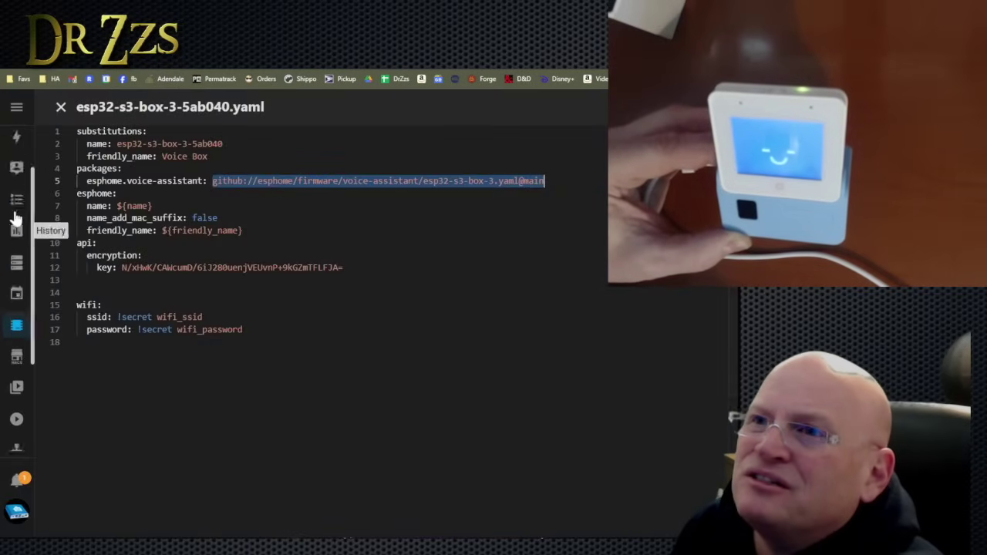
pyautogui.click(320, 58)
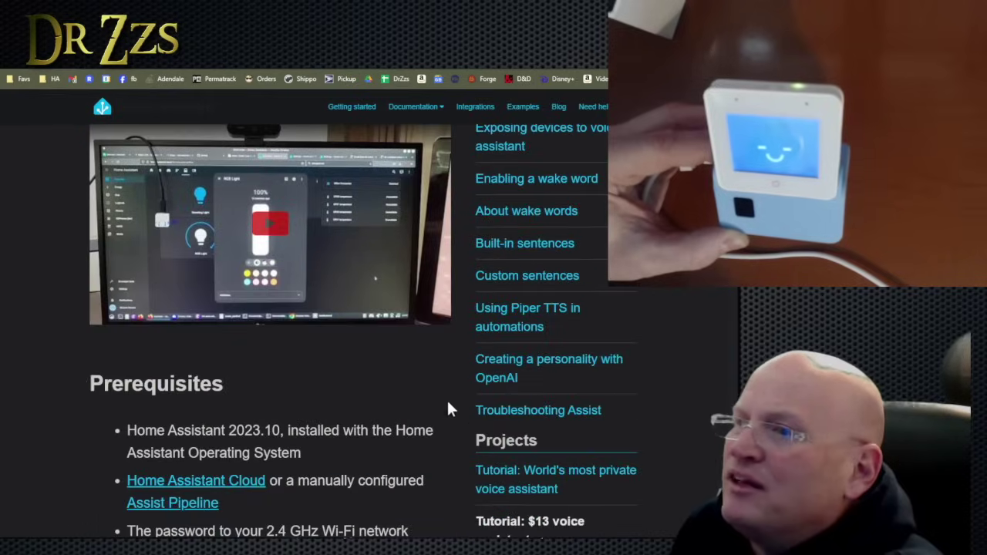
pyautogui.scroll(-3, 368, 433)
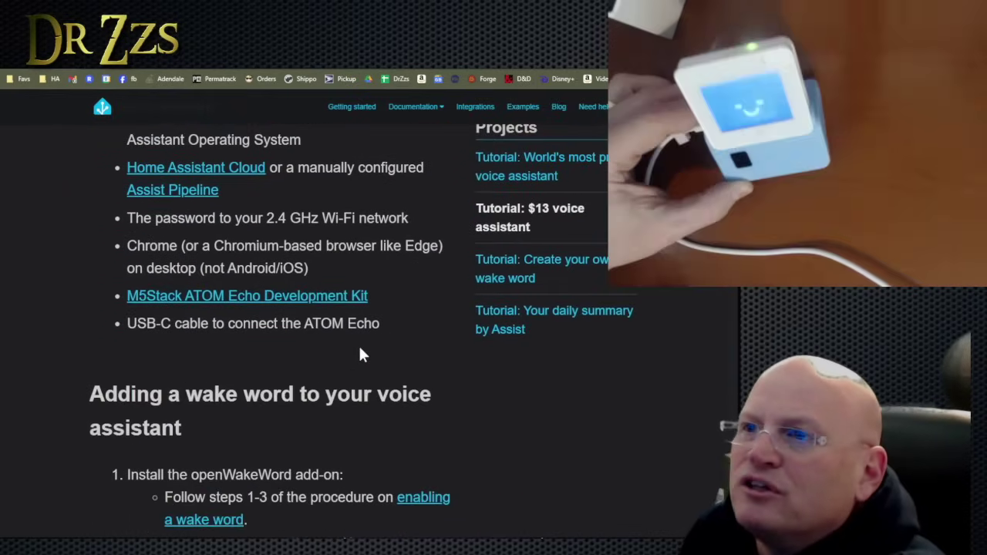
pyautogui.scroll(-2, 385, 331)
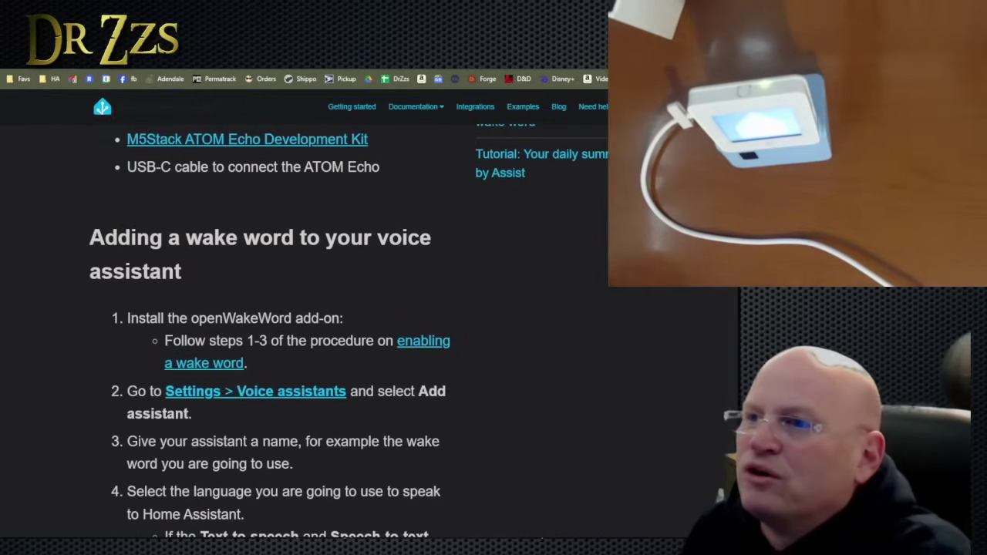
pyautogui.scroll(-8, 205, 313)
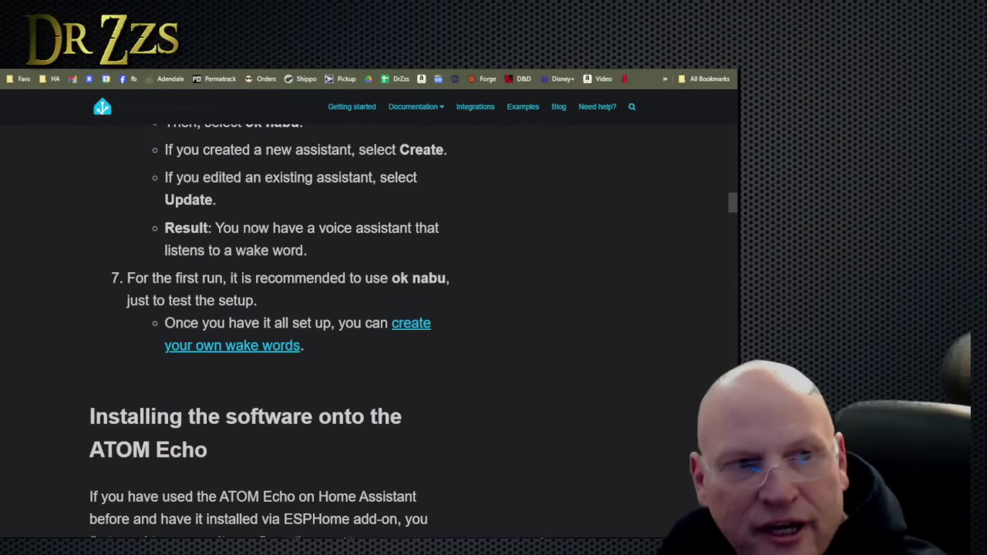
# Highlight the tutorial's step 7 recommendation to use ok nabu for the first run while reading it
pyautogui.moveTo(127, 278); pyautogui.dragTo(247, 279)
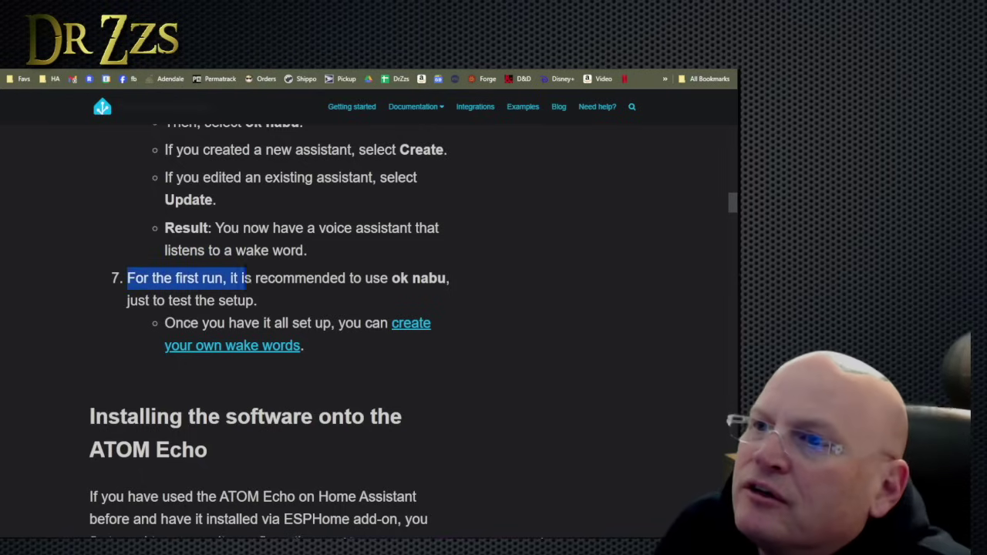
pyautogui.click(280, 291)
pyautogui.moveTo(127, 278); pyautogui.dragTo(303, 305)
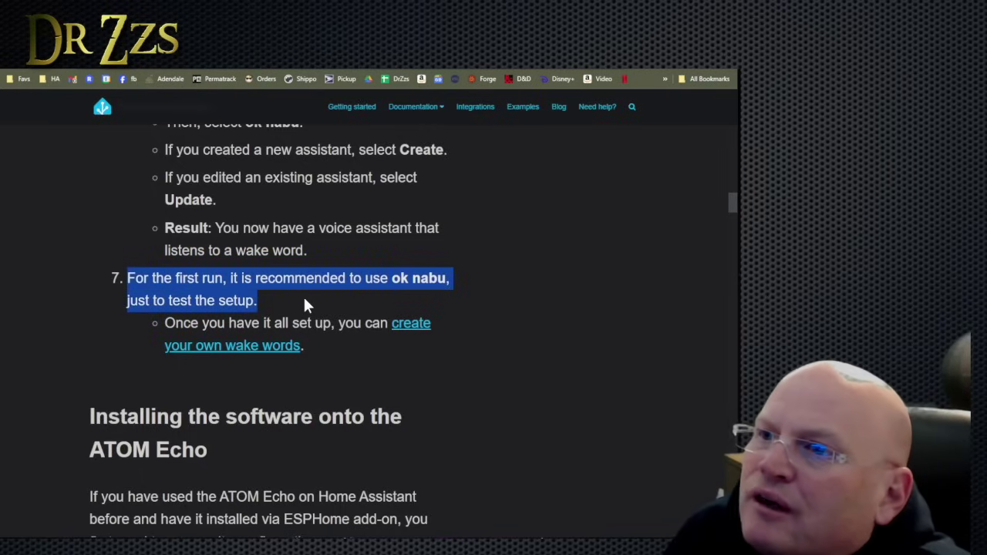
pyautogui.click(259, 302)
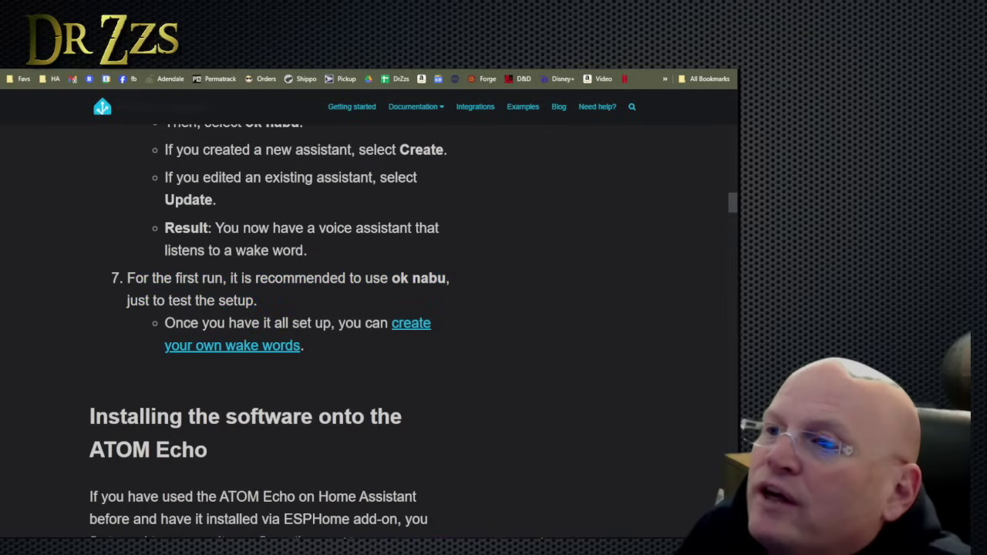
# Open the tutorial on creating your own wake words and read its prerequisites and first wake word training steps
pyautogui.click(411, 324)
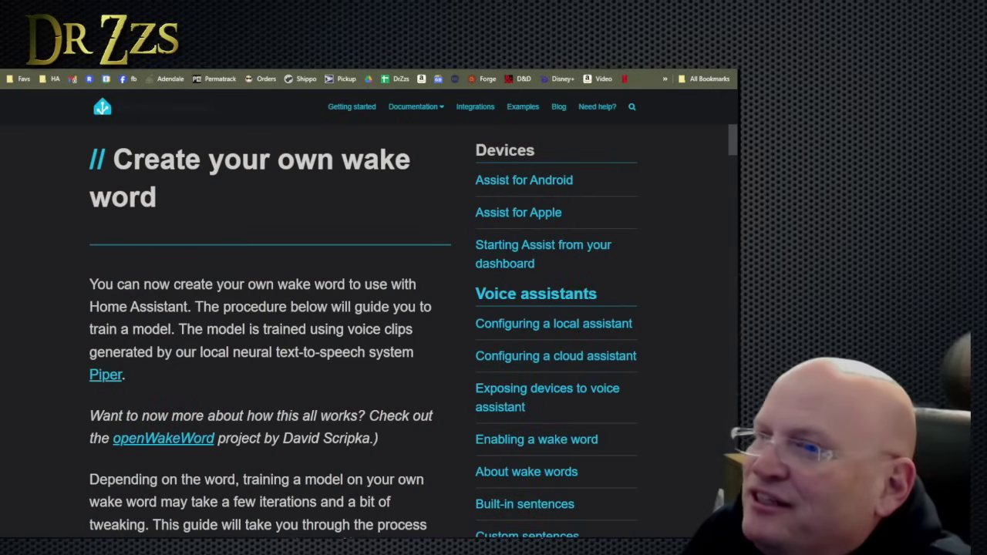
pyautogui.scroll(-5, 154, 298)
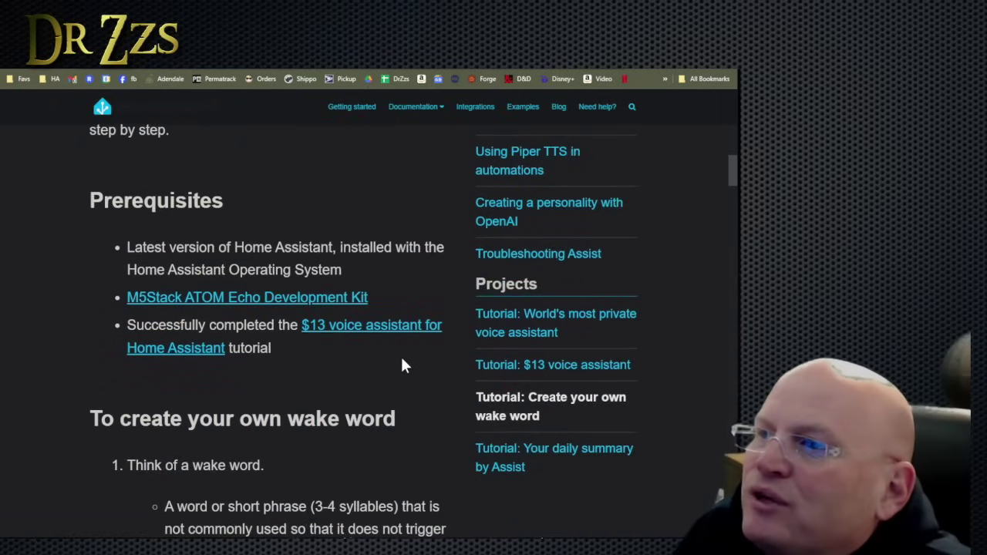
pyautogui.scroll(-1, 330, 352)
pyautogui.scroll(-1, 332, 351)
pyautogui.scroll(-2, 170, 285)
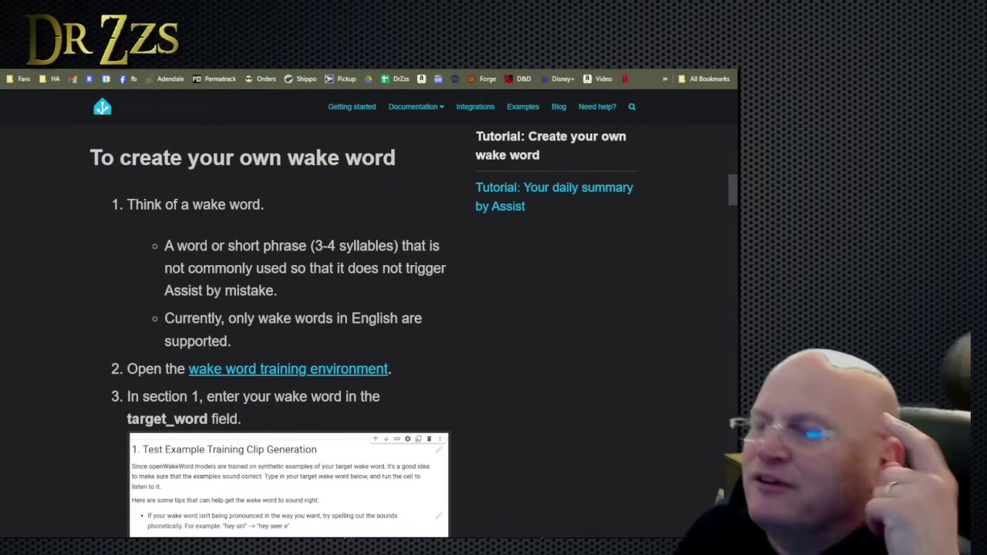
pyautogui.scroll(-2, 244, 242)
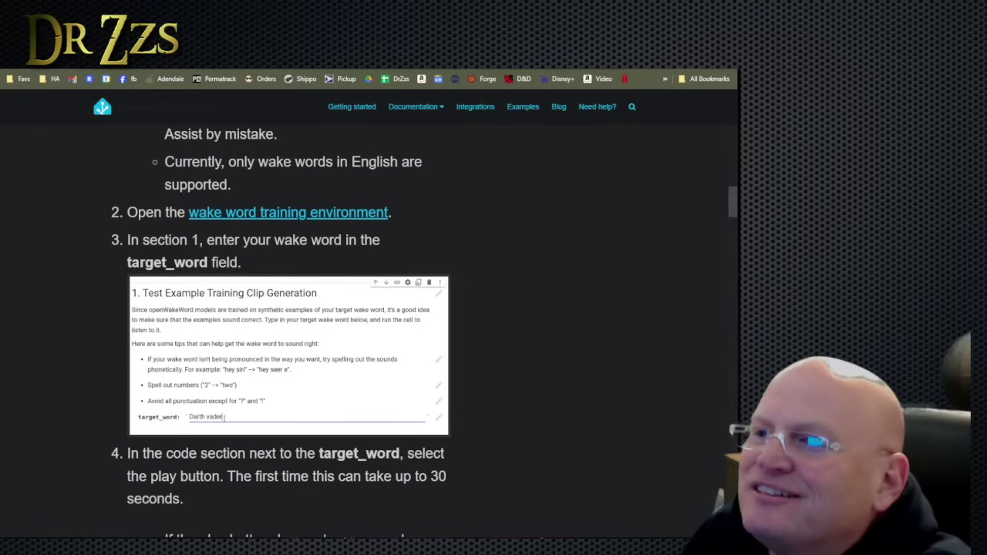
pyautogui.scroll(-1, 255, 353)
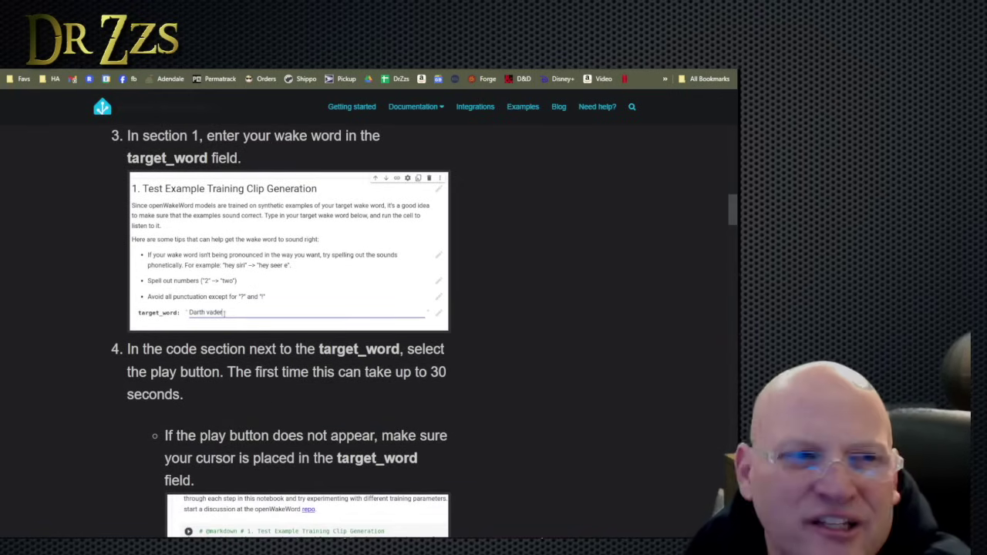
pyautogui.scroll(-1, 386, 415)
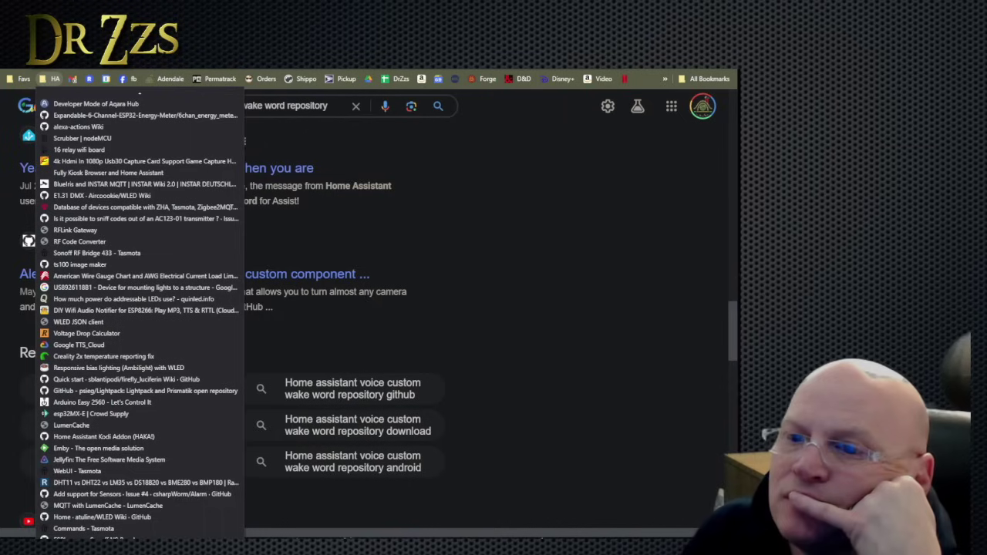
# Open the home-assistant-wakewords-collection repository on GitHub and look over its wake word folders
pyautogui.press('Escape')
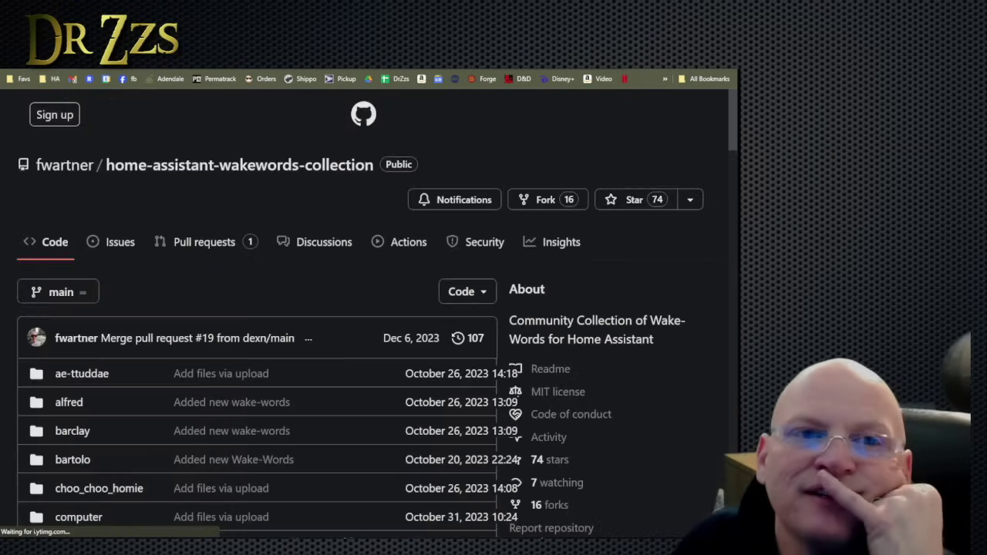
pyautogui.scroll(-3, 344, 309)
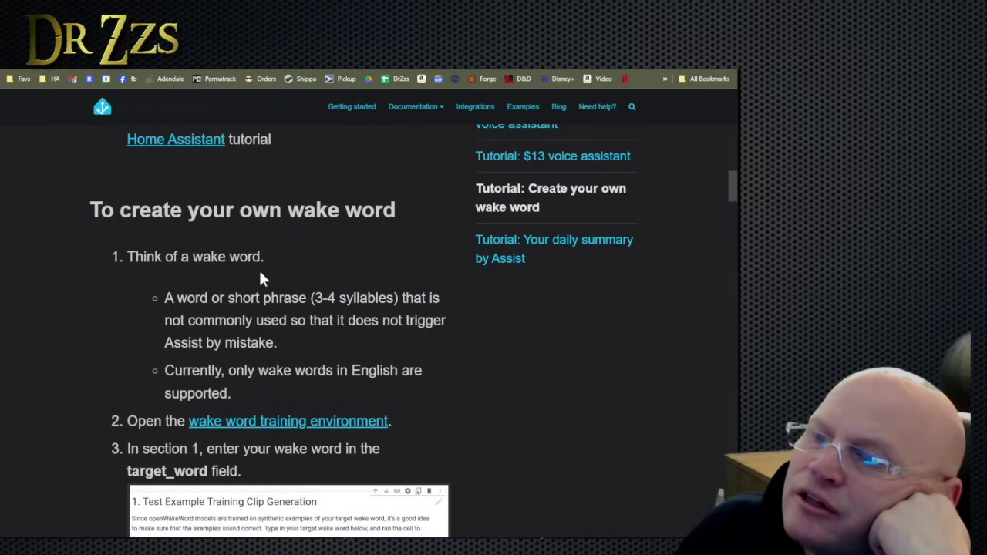
# Open the wake word training environment from the tutorial and examine the notebook's target_word example and Train the Model parameters
pyautogui.scroll(-2, 260, 277)
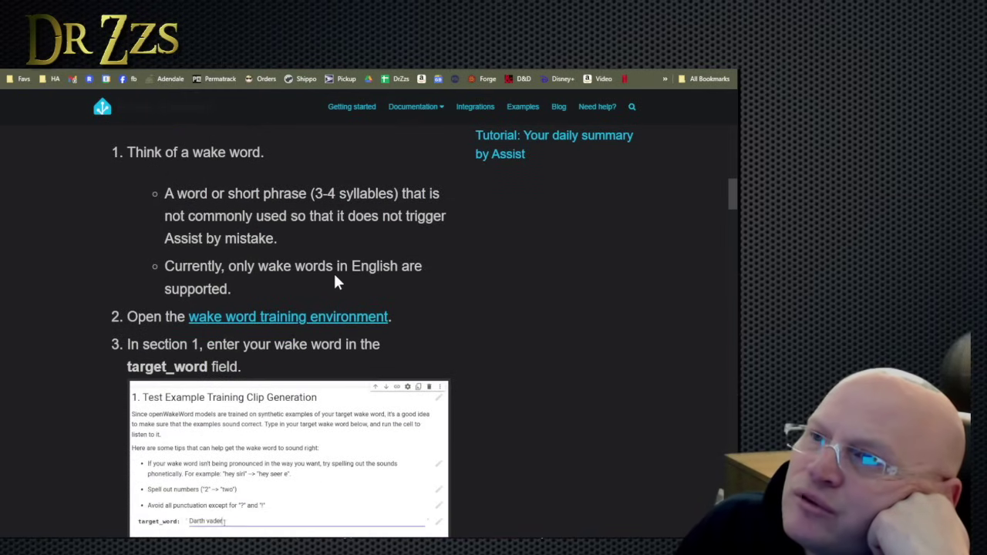
pyautogui.scroll(-1, 335, 278)
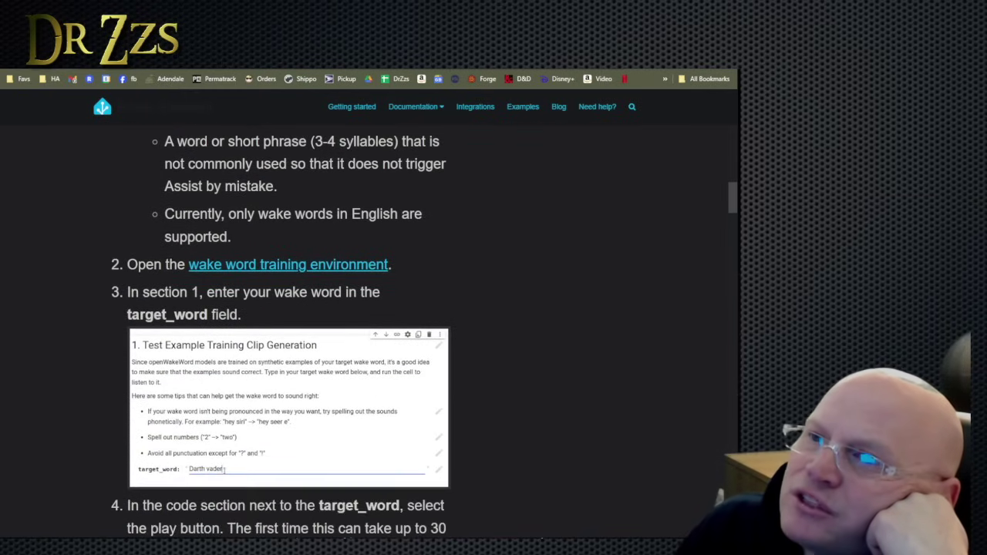
pyautogui.click(335, 270)
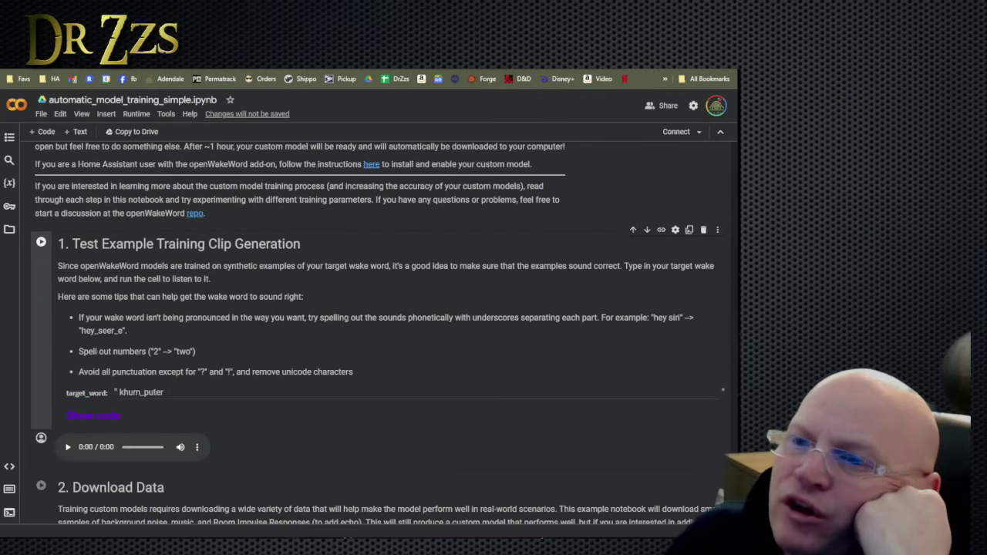
pyautogui.scroll(-1, 147, 389)
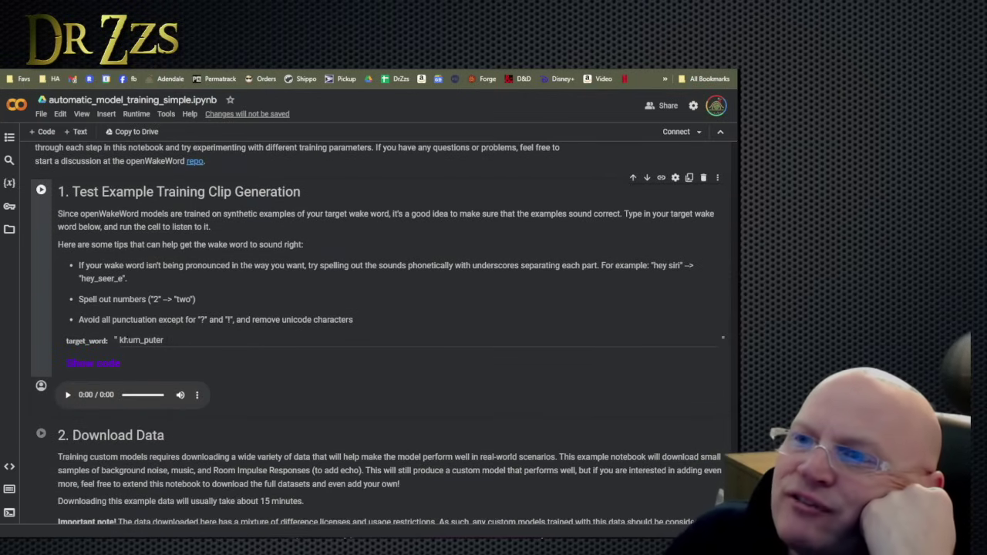
pyautogui.doubleClick(141, 340)
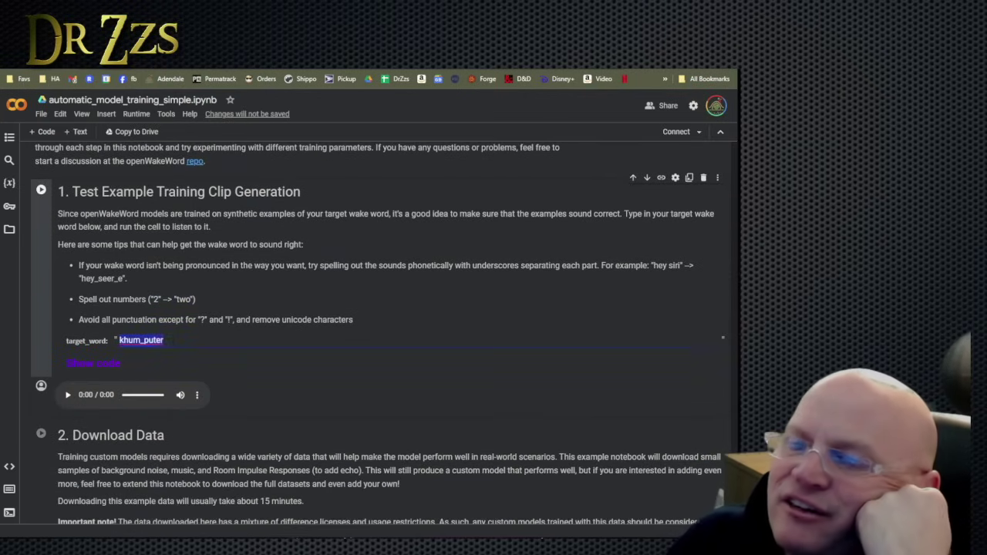
pyautogui.scroll(-10, 209, 220)
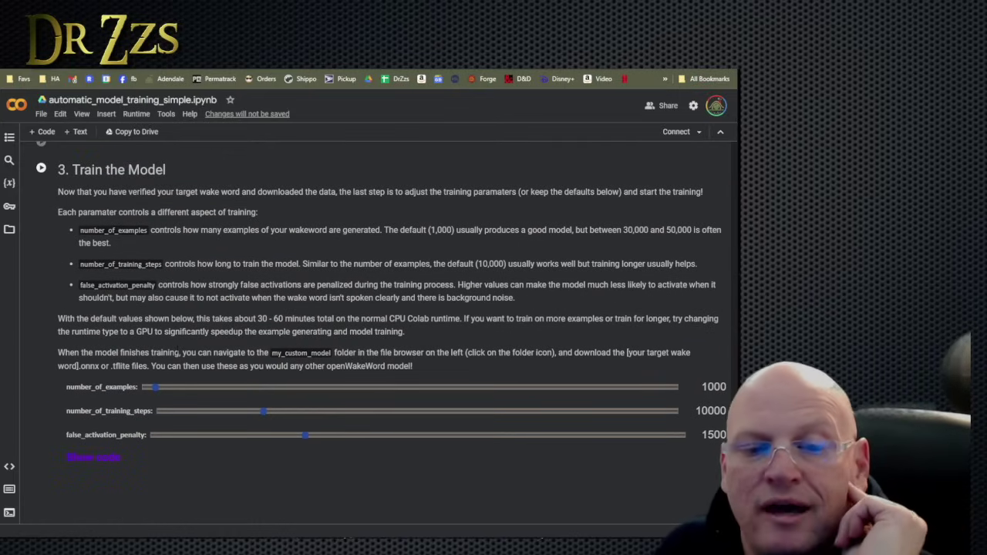
pyautogui.scroll(12, 190, 246)
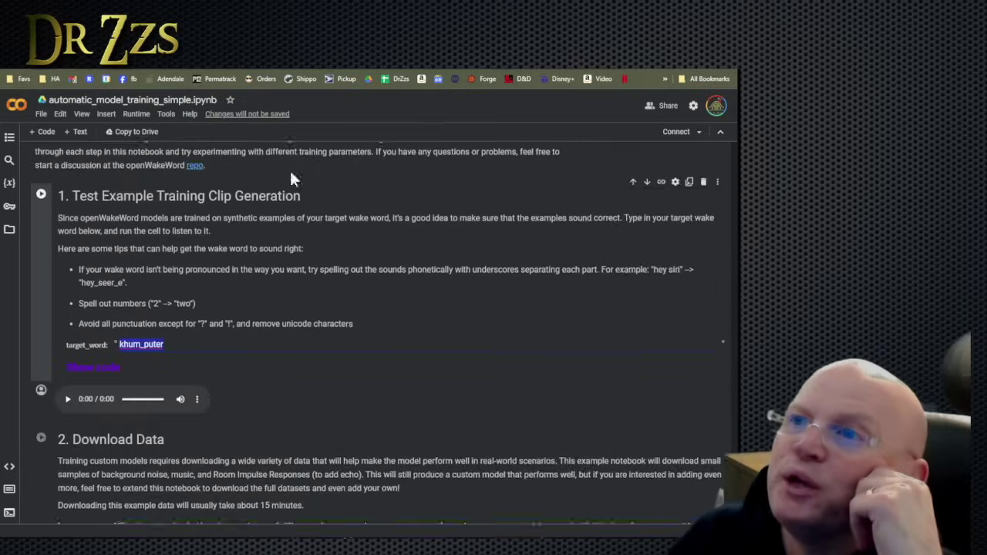
# Return to the GitHub wake word collection and browse its community folders down to the hey_ entries
pyautogui.hotkey('ctrl', 'Tab')
pyautogui.hotkey('ctrl', 'shift', 'Tab')
pyautogui.hotkey('ctrl', 'shift', 'Tab')
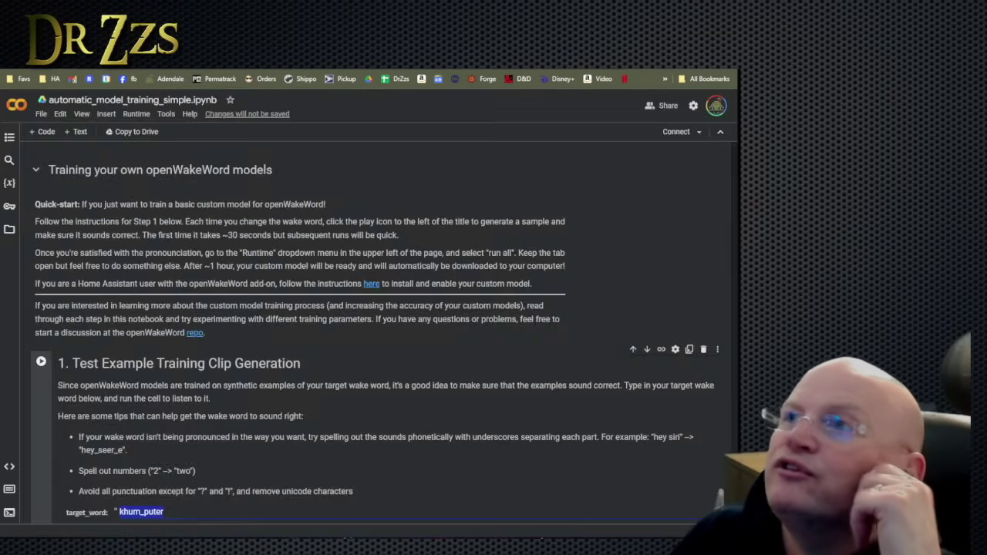
pyautogui.hotkey('ctrl', 'shift', 'Tab')
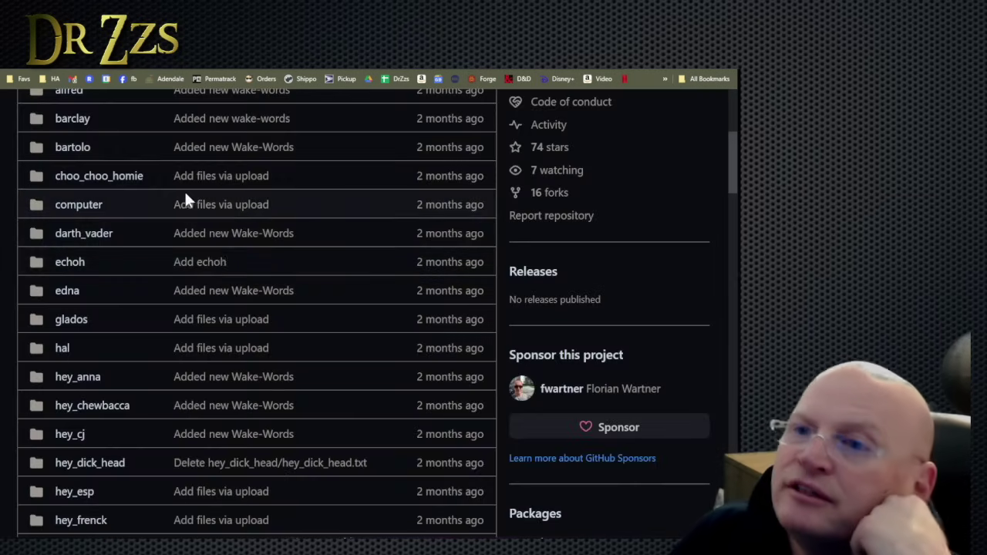
pyautogui.scroll(-2, 176, 283)
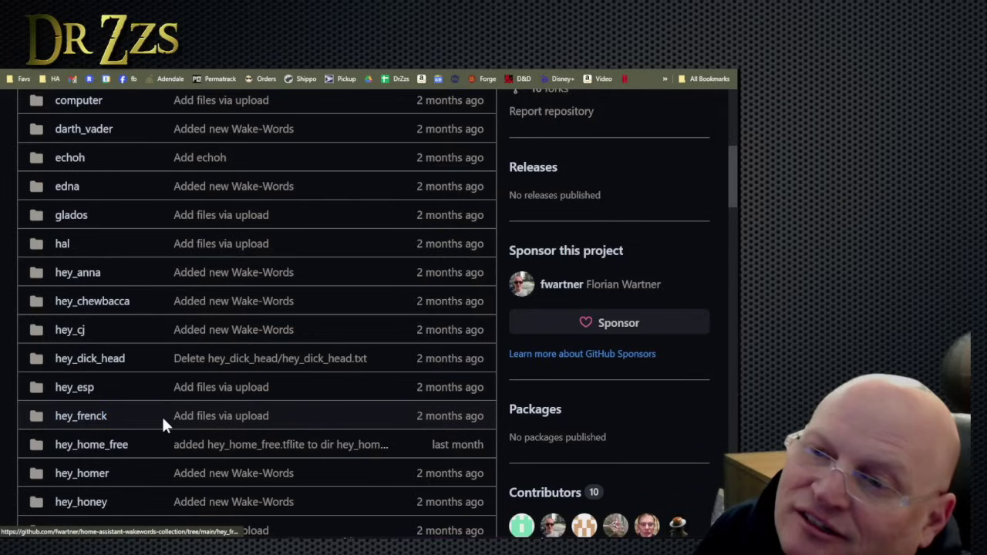
pyautogui.scroll(-2, 161, 415)
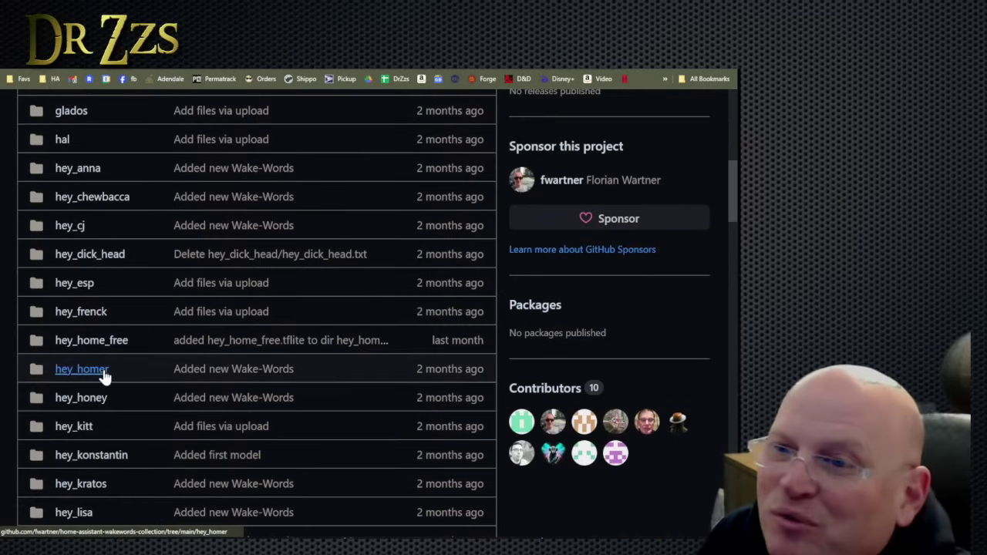
# Go back to the wake word tutorial and read from running the target_word cell to the finished model files
pyautogui.hotkey('ctrl', 'shift', 'Tab')
pyautogui.scroll(-1, 293, 316)
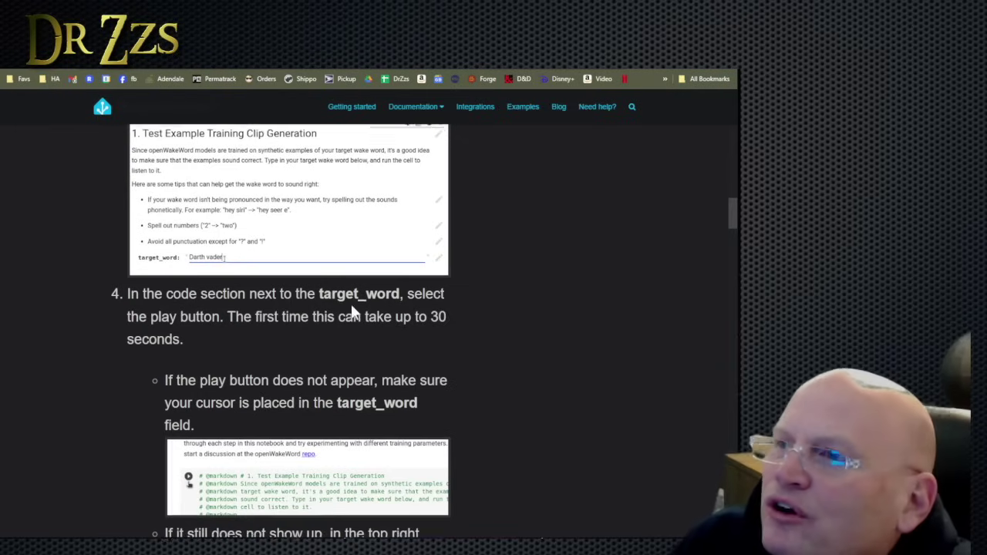
pyautogui.scroll(-2, 271, 230)
pyautogui.scroll(-4, 272, 229)
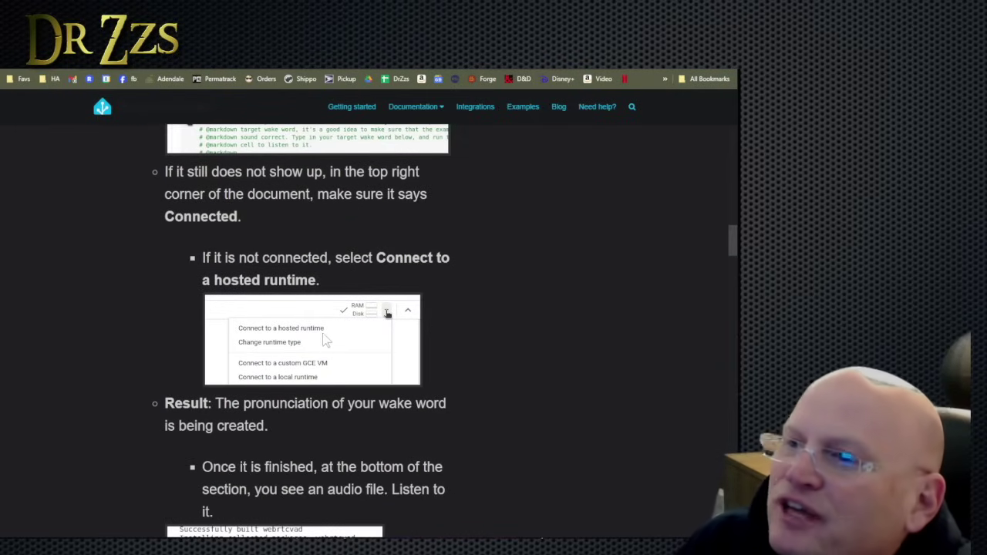
pyautogui.scroll(-4, 293, 335)
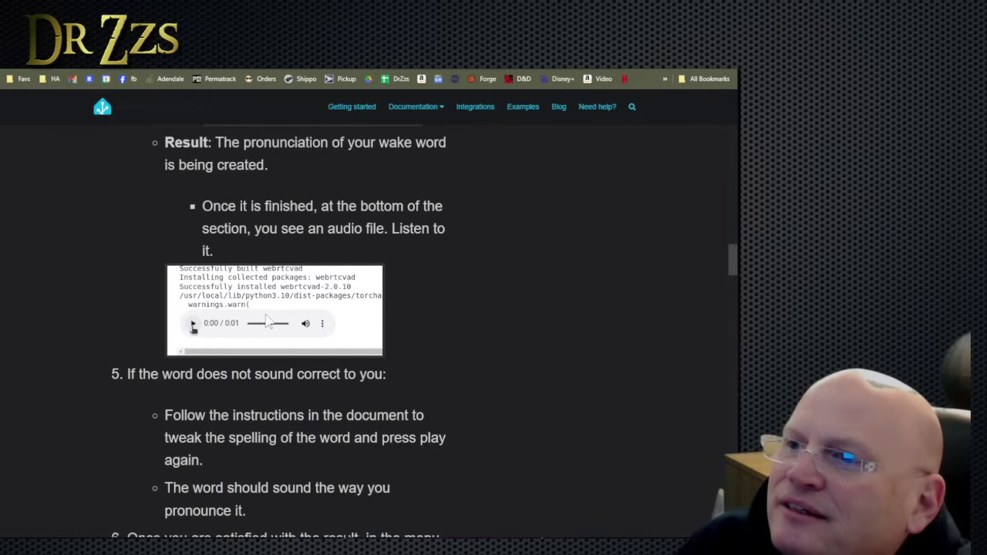
pyautogui.scroll(-1, 213, 316)
pyautogui.scroll(-3, 213, 317)
pyautogui.scroll(-4, 422, 333)
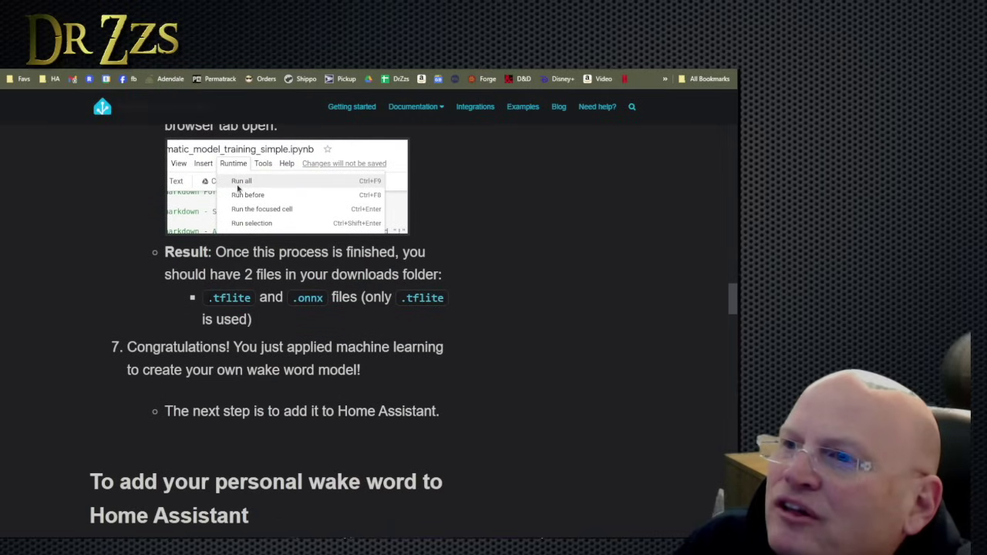
# Highlight the tutorial's result about the downloaded model files, clear the highlight, and read how to add the personal wake word to Home Assistant
pyautogui.moveTo(214, 252); pyautogui.dragTo(436, 274)
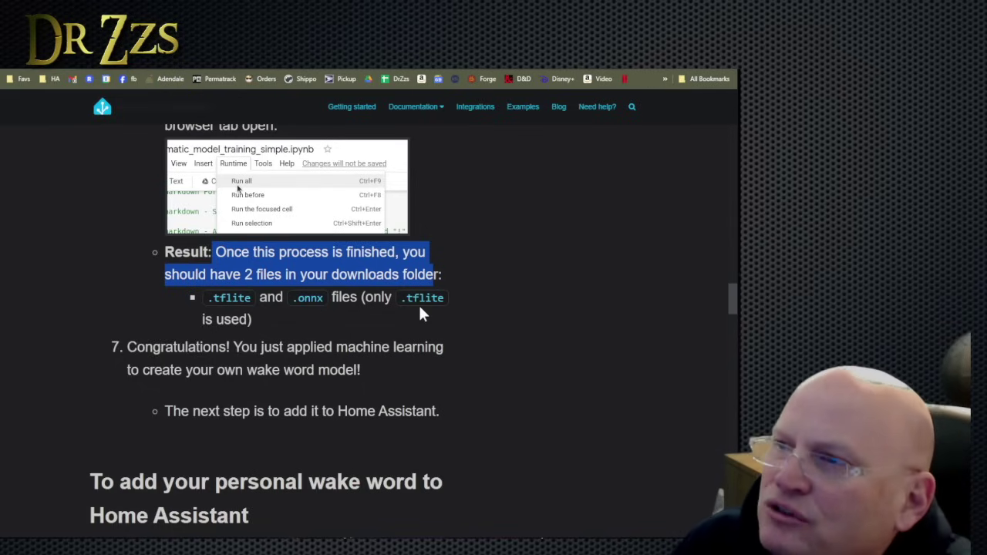
pyautogui.scroll(-1, 421, 313)
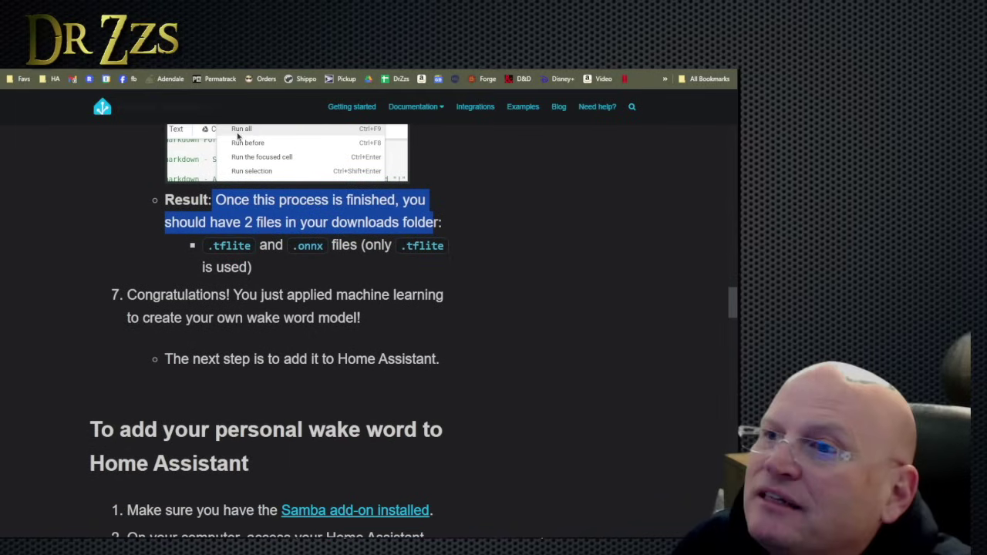
pyautogui.click(238, 136)
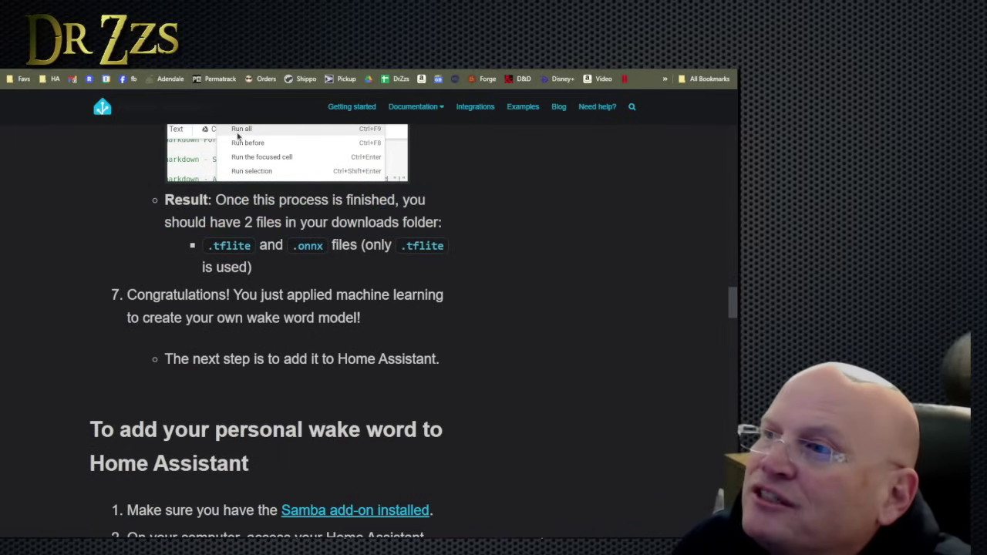
pyautogui.moveTo(448, 532); pyautogui.dragTo(463, 248)
pyautogui.click(455, 249)
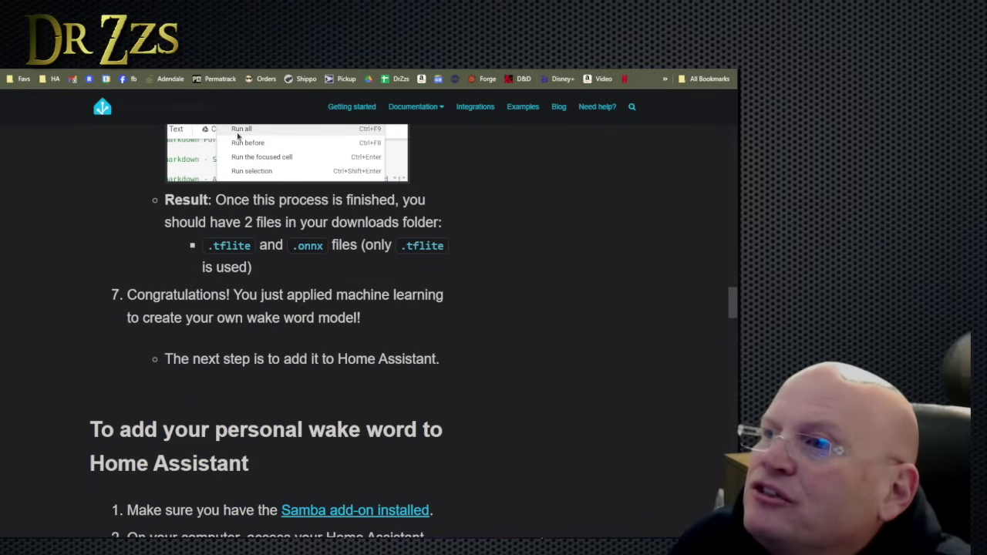
pyautogui.scroll(-2, 293, 320)
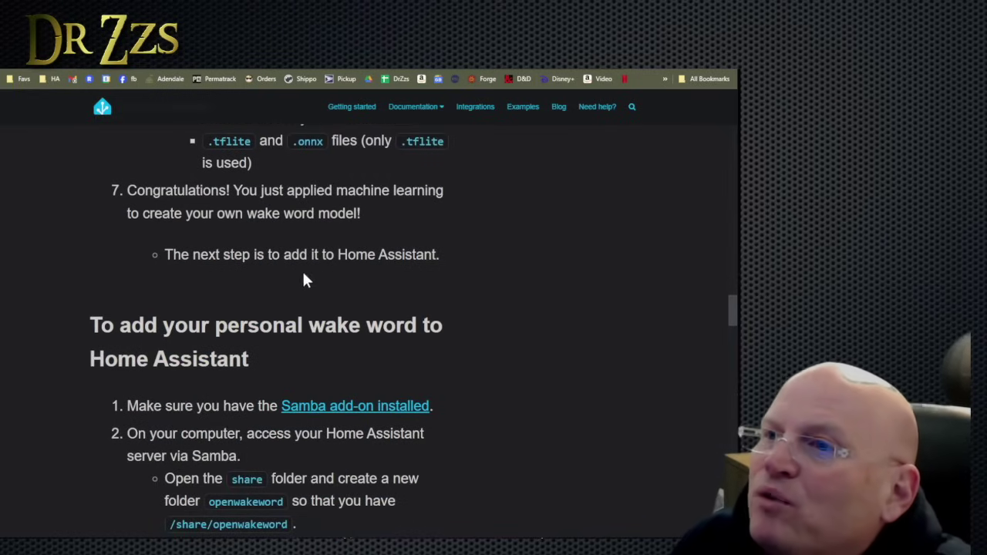
pyautogui.scroll(-2, 409, 276)
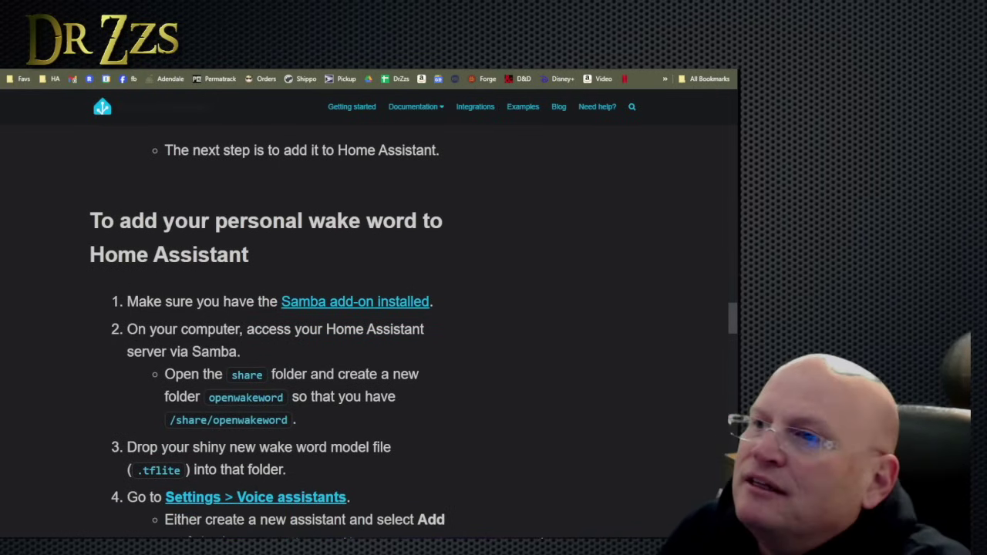
# In Home Assistant, view the openWakeWord add-on's details, return to the add-ons list, filter it by op and clear the filter
pyautogui.hotkey('ctrl', 'Tab')
pyautogui.click(381, 319)
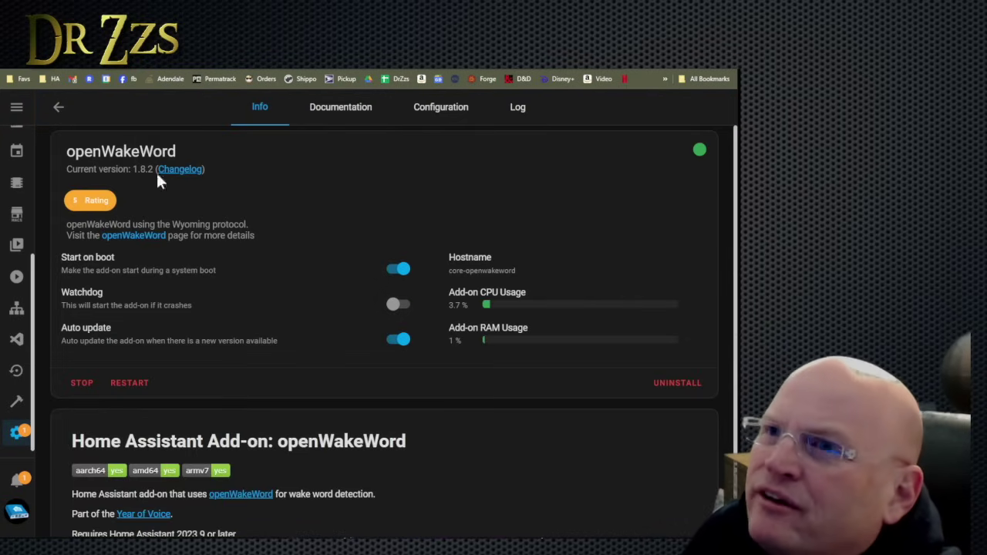
pyautogui.click(60, 111)
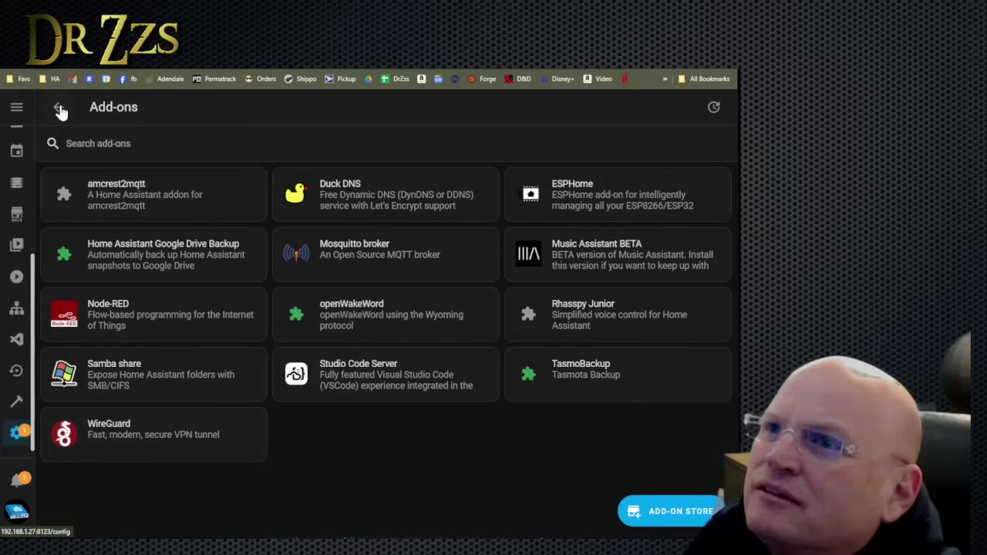
pyautogui.click(148, 138)
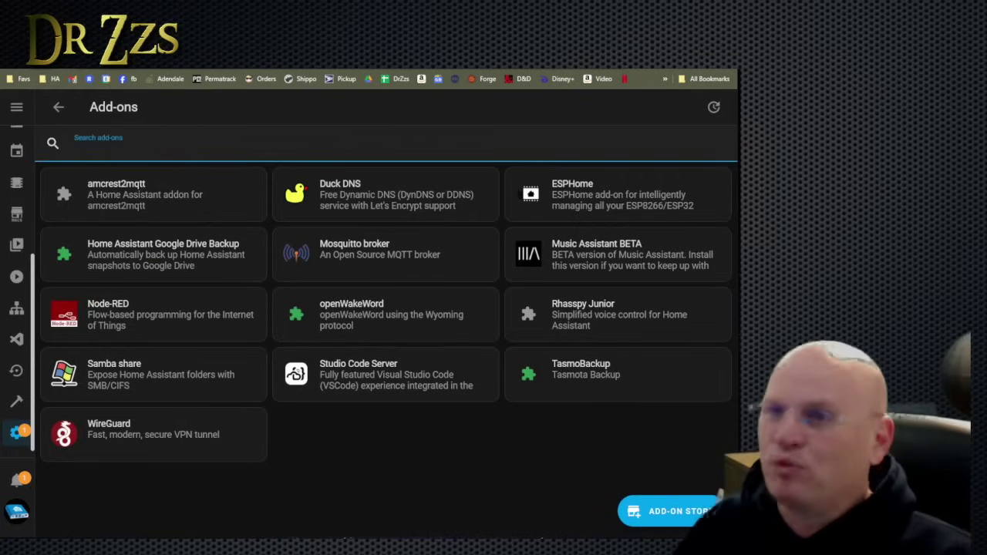
pyautogui.write('op')
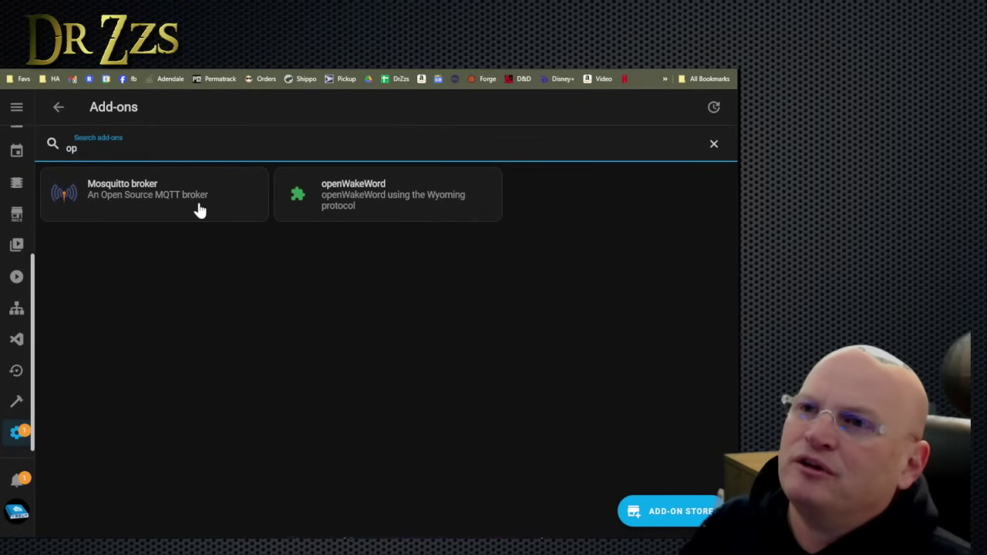
pyautogui.press('BackSpace')
pyautogui.press('BackSpace')
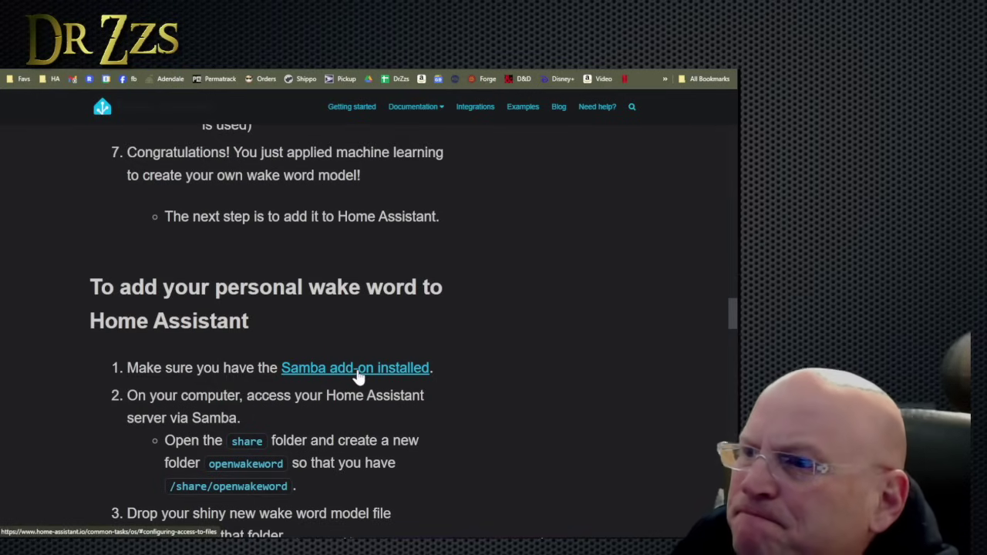
# Open the tutorial's Samba access instructions and connect File Explorer to the Home Assistant server at \\192.168.1.27
pyautogui.click(359, 374)
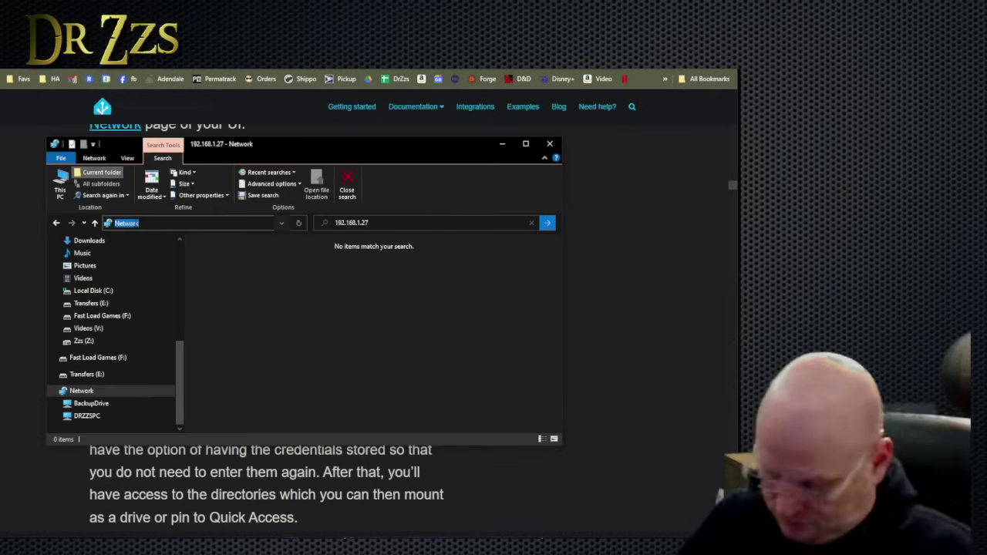
pyautogui.write('\\\\')
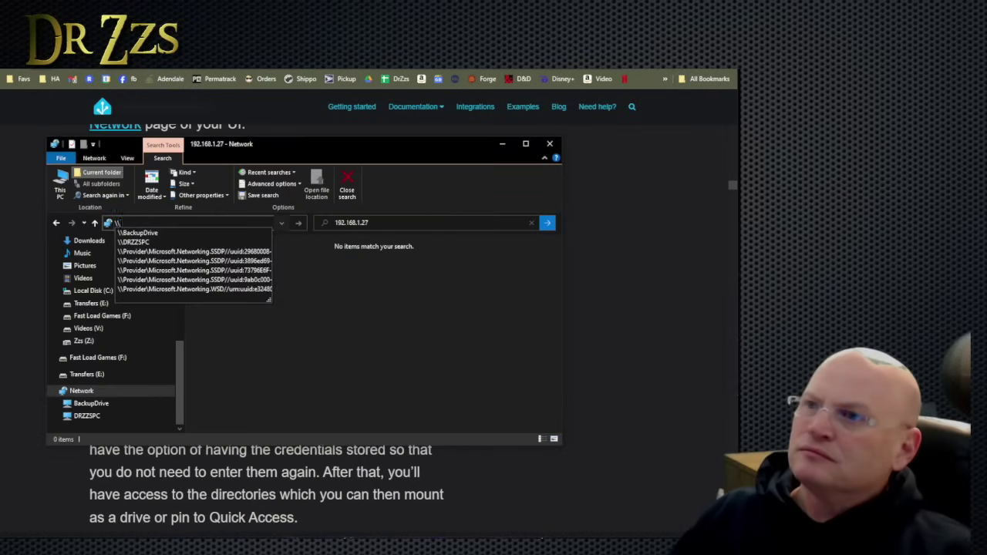
pyautogui.click(345, 222)
pyautogui.hotkey('ctrl', 'c')
pyautogui.click(168, 222)
pyautogui.write('\\\\')
pyautogui.hotkey('ctrl', 'v')
pyautogui.press('Return')
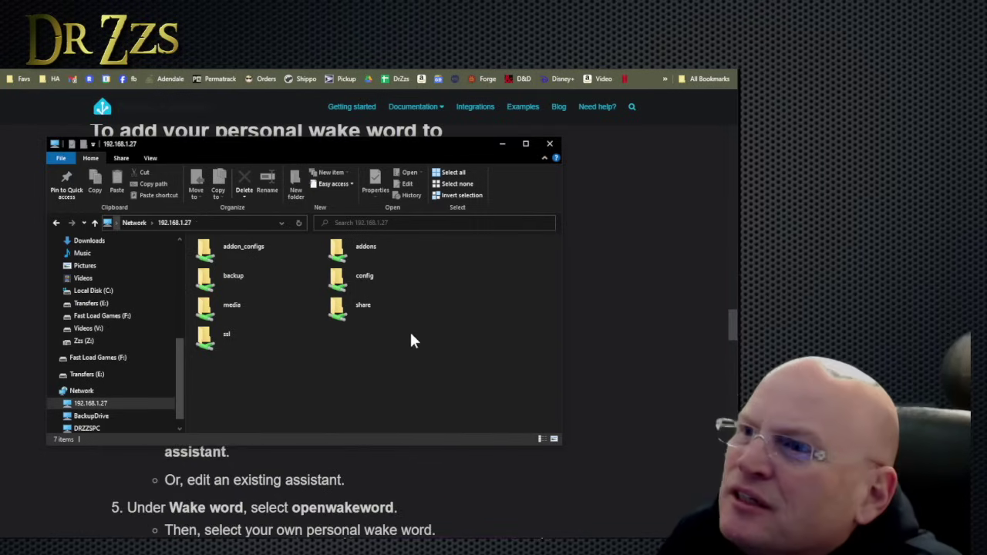
# In the server's share folder, create a folder named openwakeword and open it
pyautogui.doubleClick(373, 307)
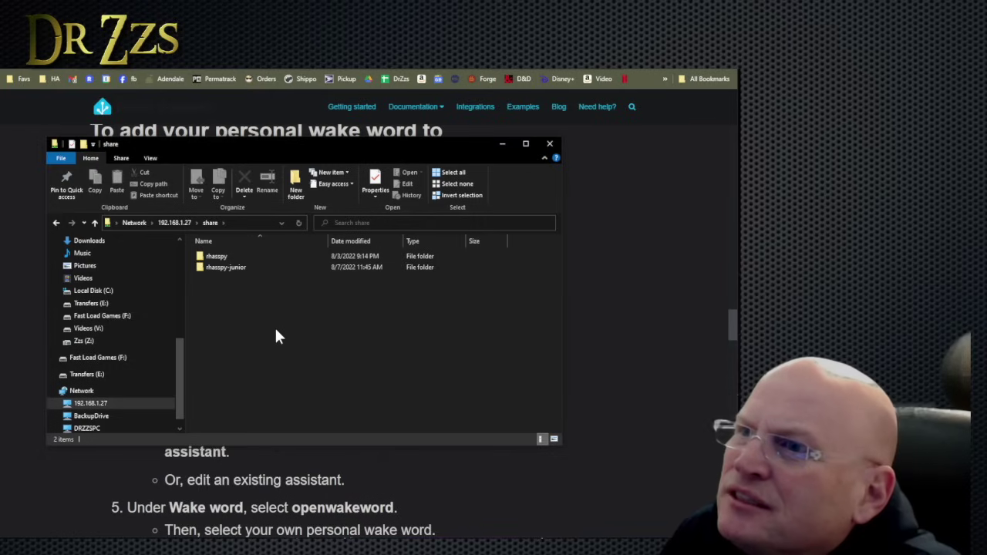
pyautogui.rightClick(277, 337)
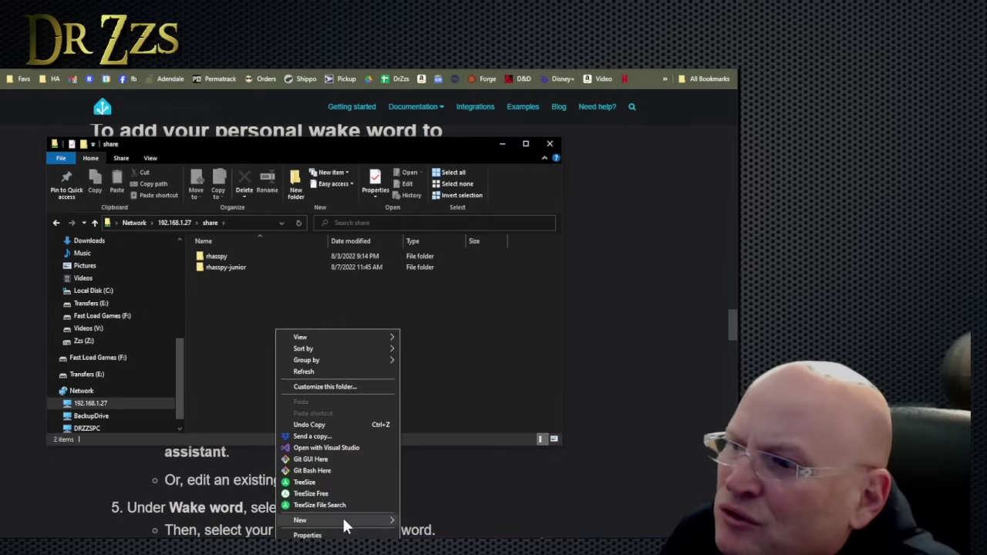
pyautogui.moveTo(344, 523)
pyautogui.click(420, 520)
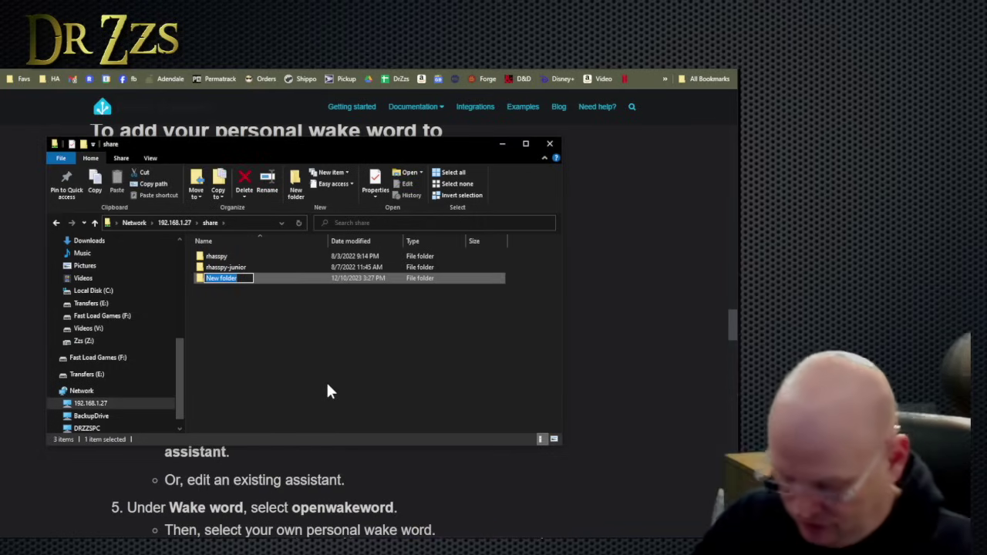
pyautogui.write('openwak')
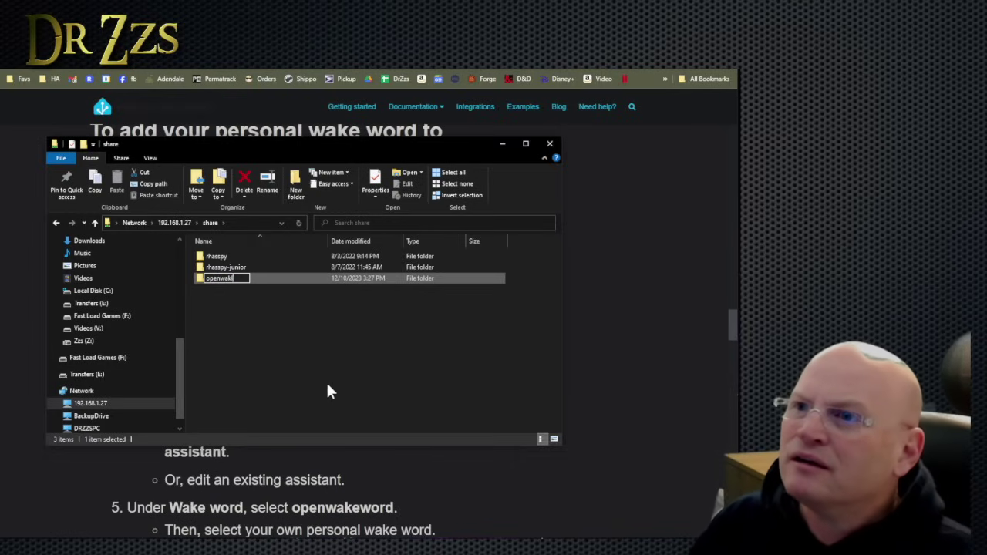
pyautogui.write('eword')
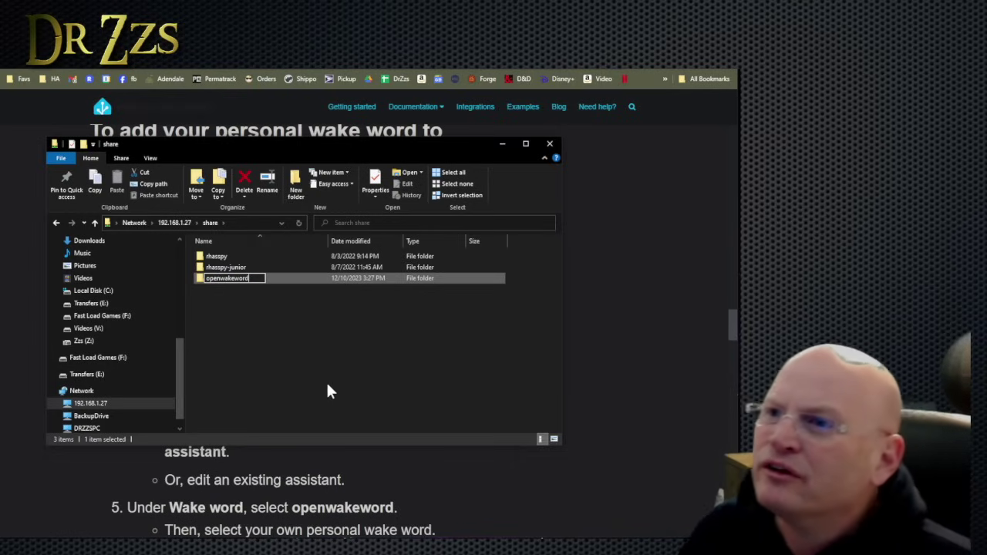
pyautogui.click(326, 392)
pyautogui.doubleClick(221, 279)
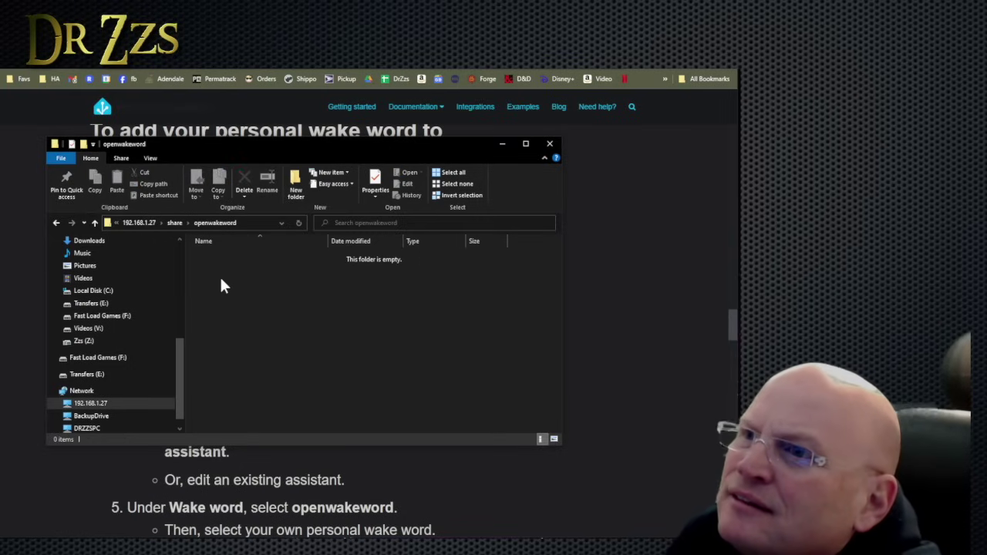
# Download hey_santa.tflite from the hey_santa folder of the GitHub wake word collection and copy it into the server's openwakeword folder
pyautogui.hotkey('alt', 'Tab')
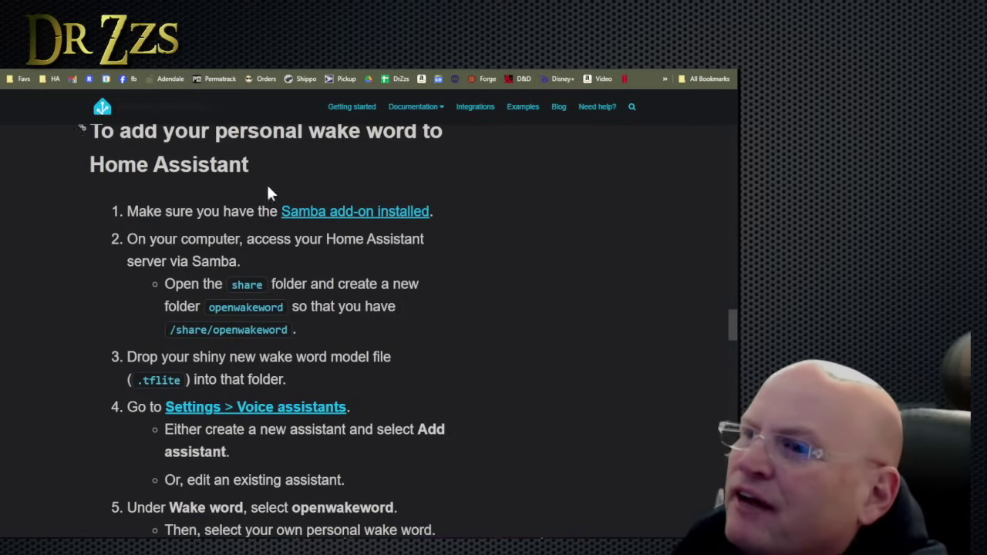
pyautogui.hotkey('ctrl', 'Tab')
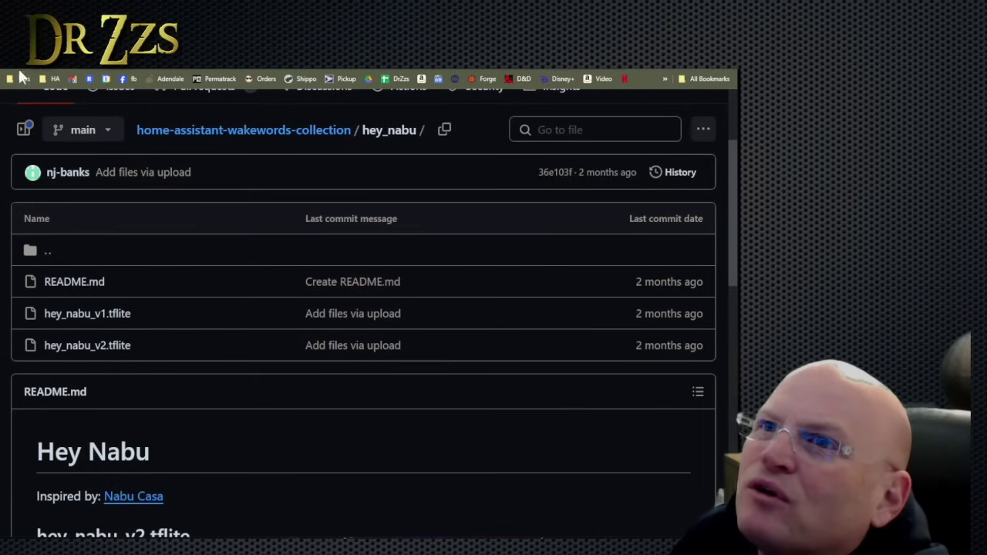
pyautogui.hotkey('alt', 'Left')
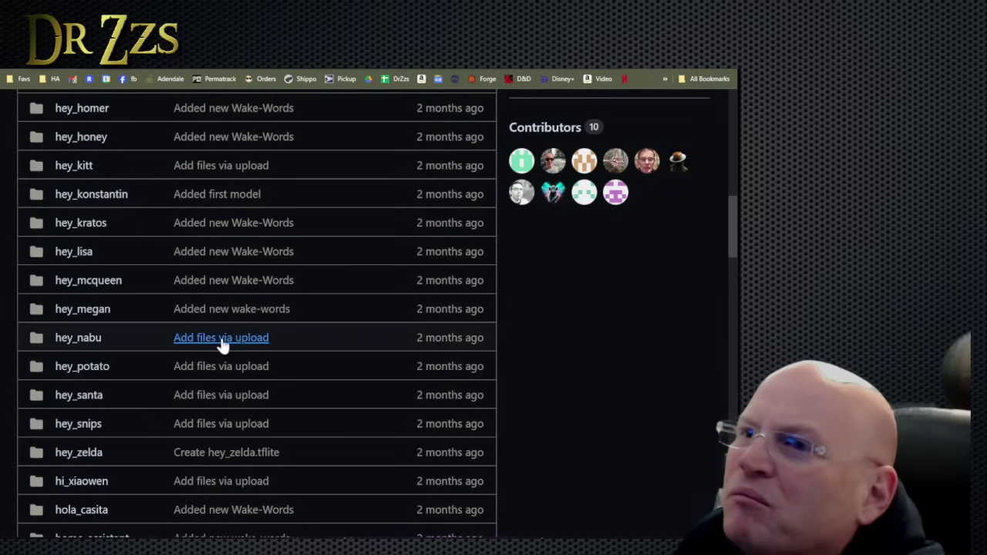
pyautogui.scroll(-2, 97, 408)
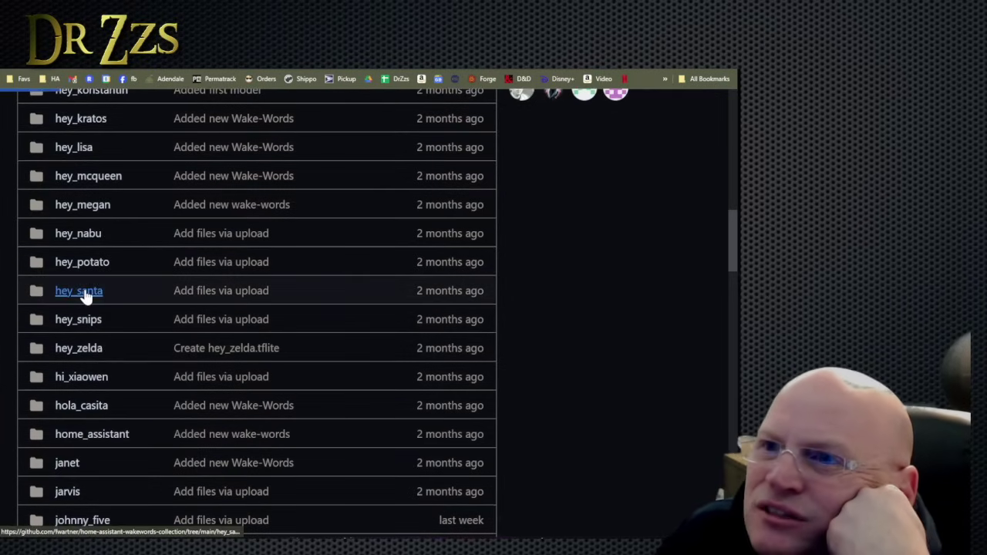
pyautogui.click(85, 297)
pyautogui.scroll(-2, 273, 330)
pyautogui.click(116, 315)
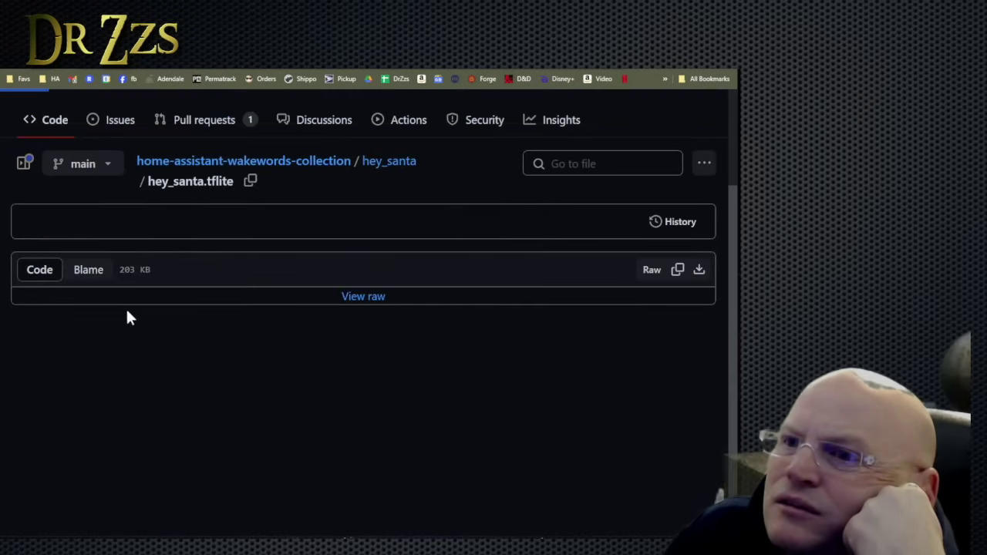
pyautogui.click(700, 269)
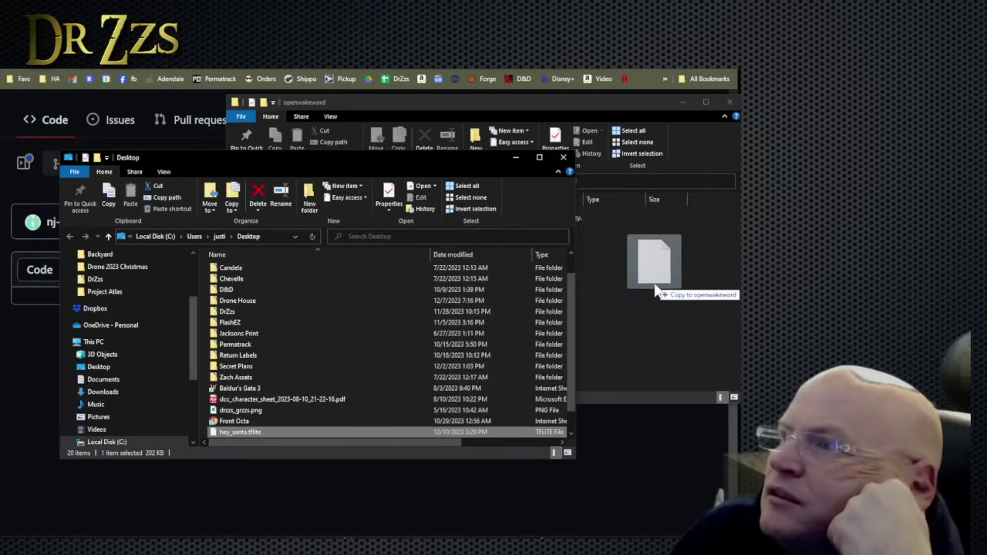
pyautogui.moveTo(661, 286); pyautogui.dragTo(632, 310)
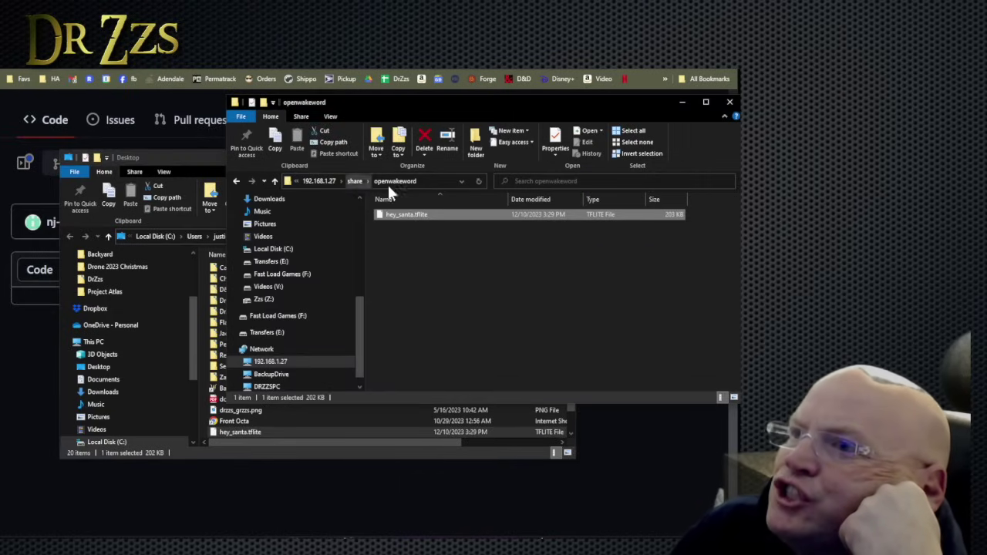
pyautogui.click(434, 289)
# Check the tutorial's remaining wake word instructions and open the voice assistants settings in Home Assistant
pyautogui.hotkey('alt', 'Tab')
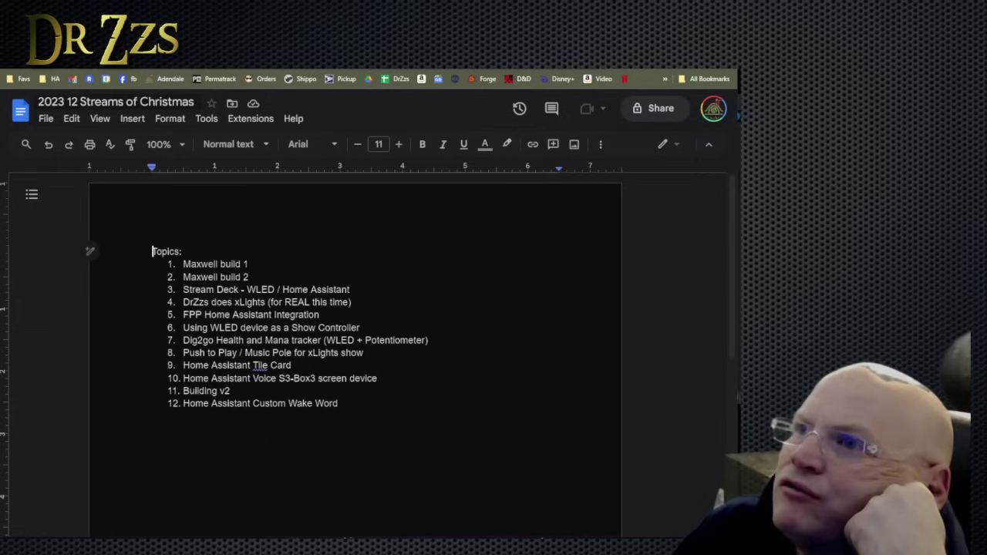
pyautogui.hotkey('ctrl', 'Tab')
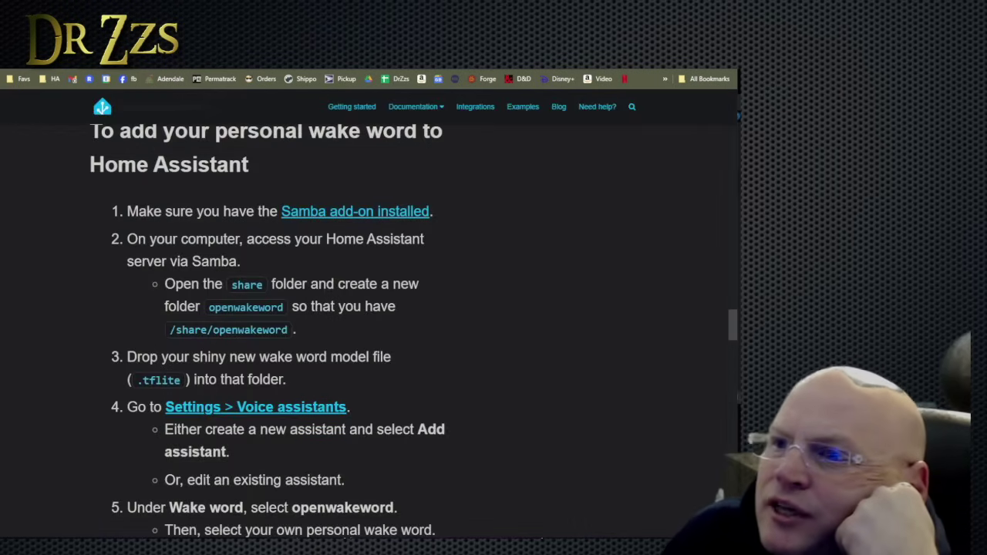
pyautogui.scroll(-3, 231, 337)
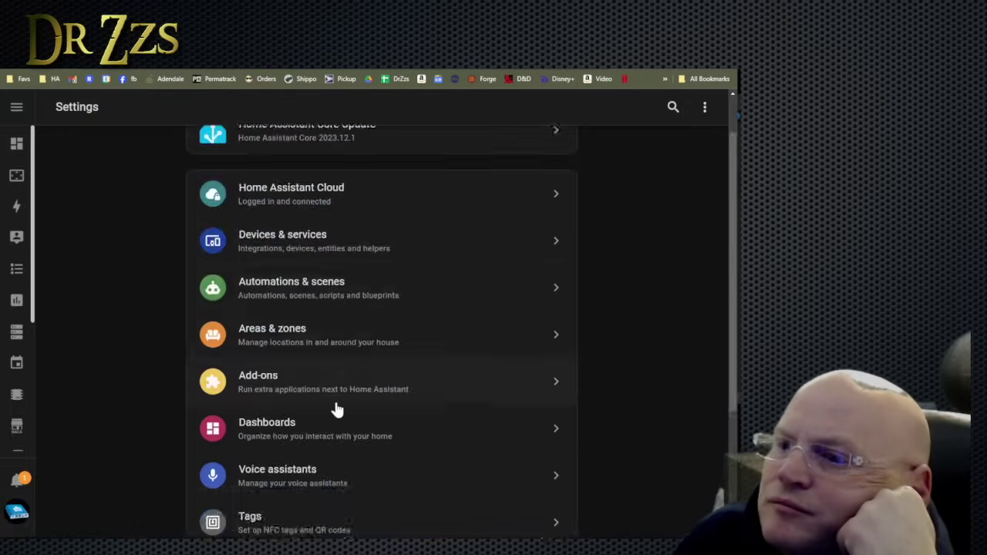
pyautogui.scroll(-3, 335, 408)
pyautogui.click(274, 288)
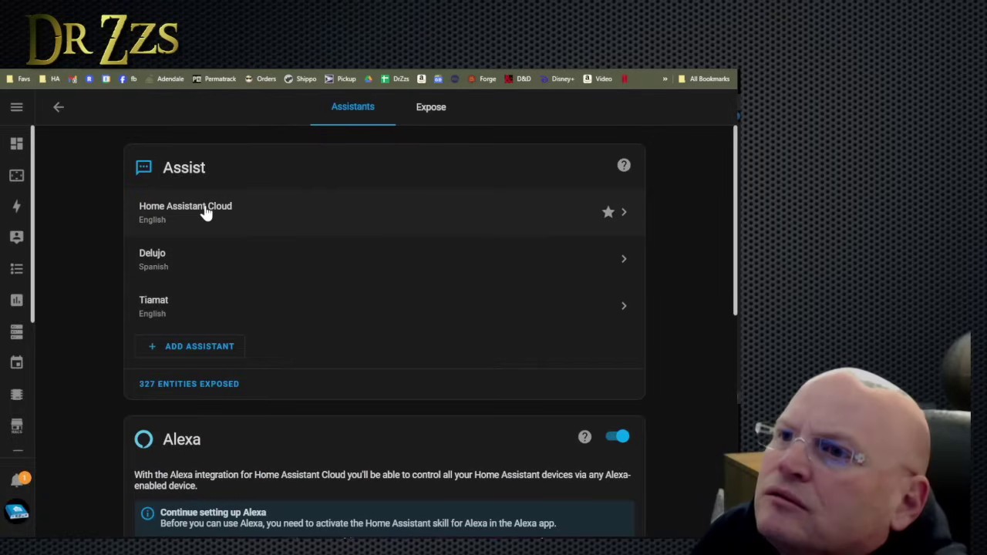
# Start adding an Assist assistant, enter its name, and review the text-to-speech voices while keeping JennyNeural
pyautogui.click(198, 352)
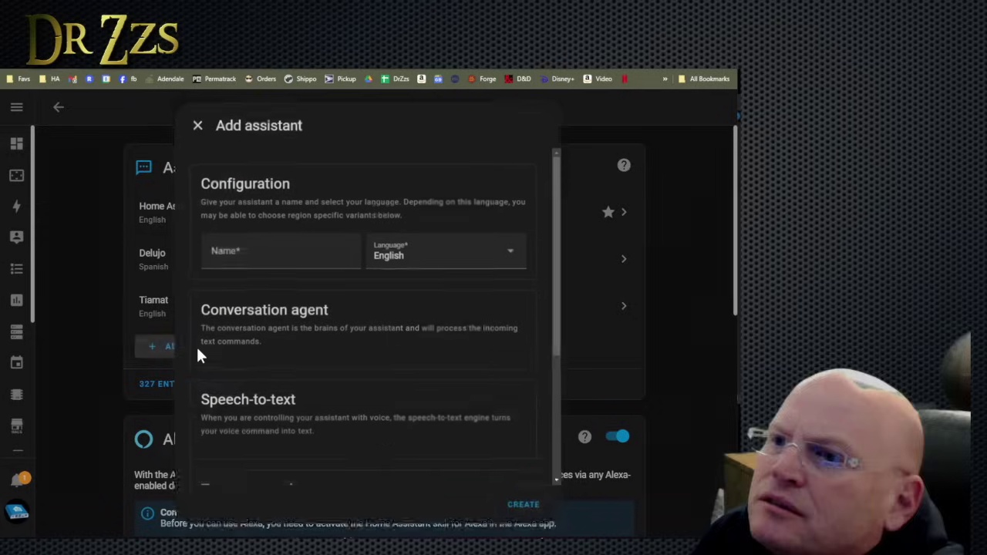
pyautogui.click(263, 267)
pyautogui.write('Vyk')
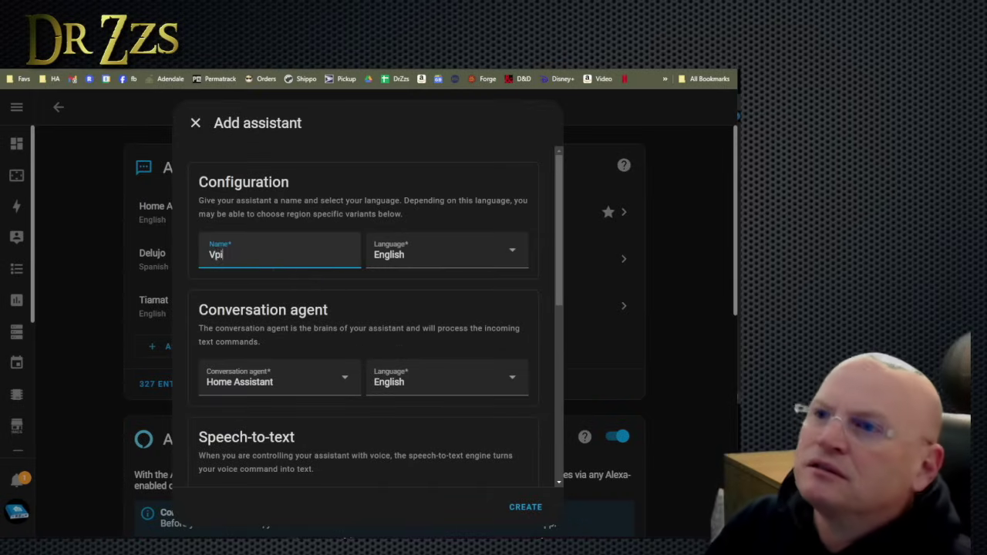
pyautogui.scroll(-5, 324, 333)
pyautogui.click(324, 334)
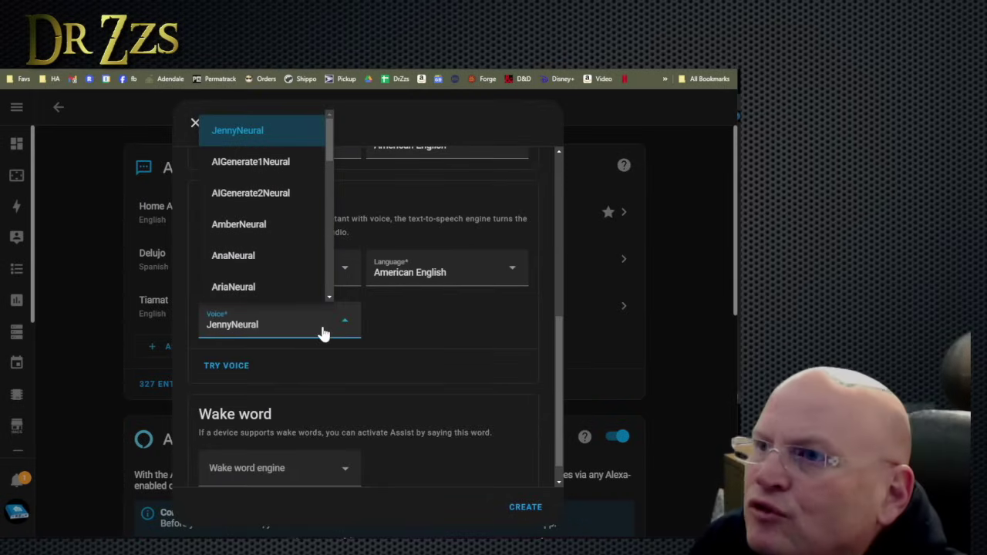
pyautogui.click(453, 337)
pyautogui.scroll(-2, 370, 416)
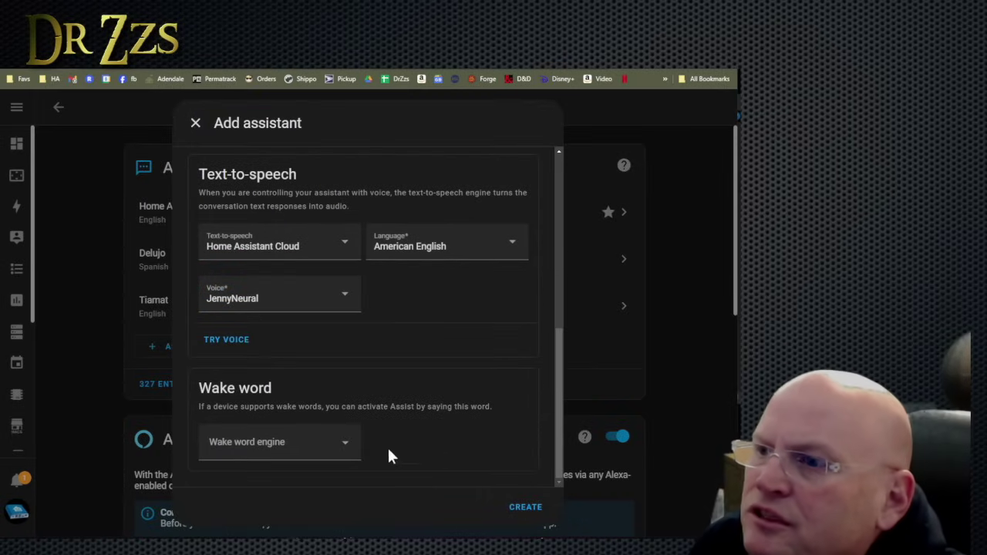
# Set the wake word engine to openwakeword and the wake word to hey santa, and create the assistant
pyautogui.click(343, 445)
pyautogui.click(276, 394)
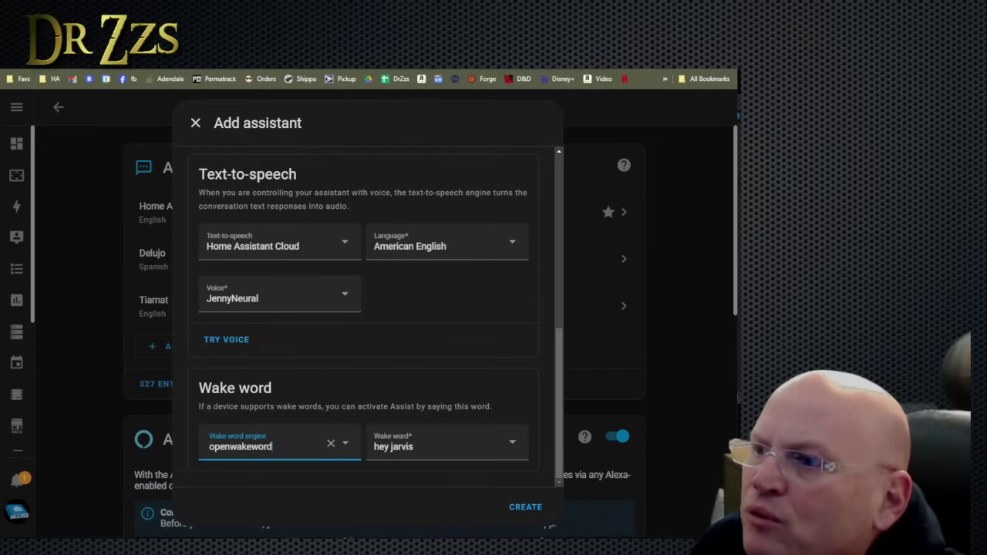
pyautogui.click(406, 457)
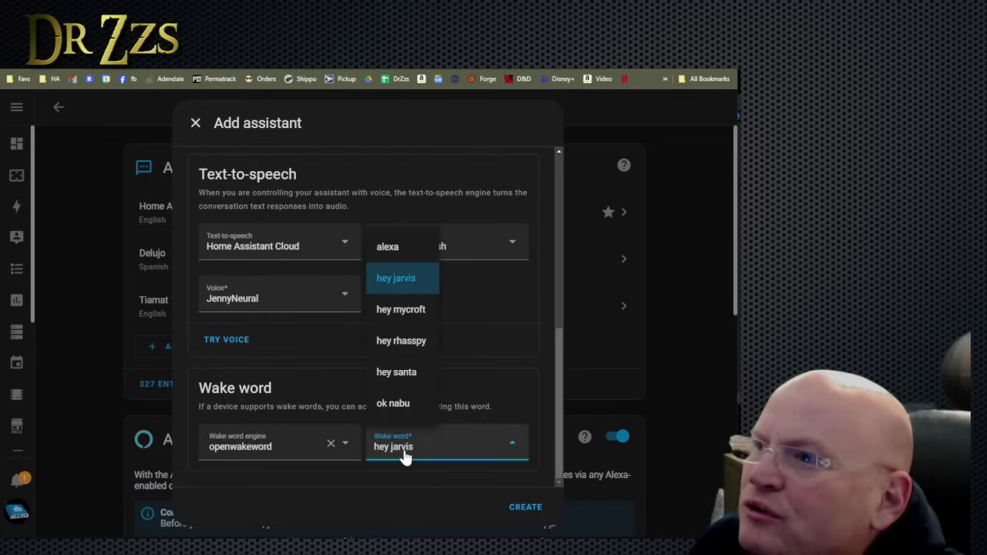
pyautogui.click(396, 372)
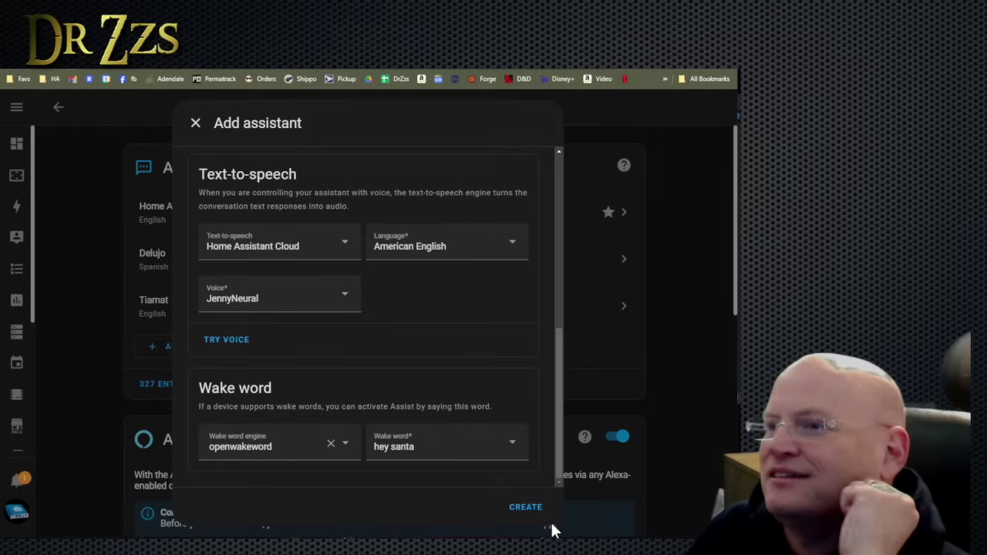
pyautogui.click(525, 509)
# Go to the Home Assistant integrations, open the ESPHome device list and locate the Voice Box device
pyautogui.hotkey('alt', 'Left')
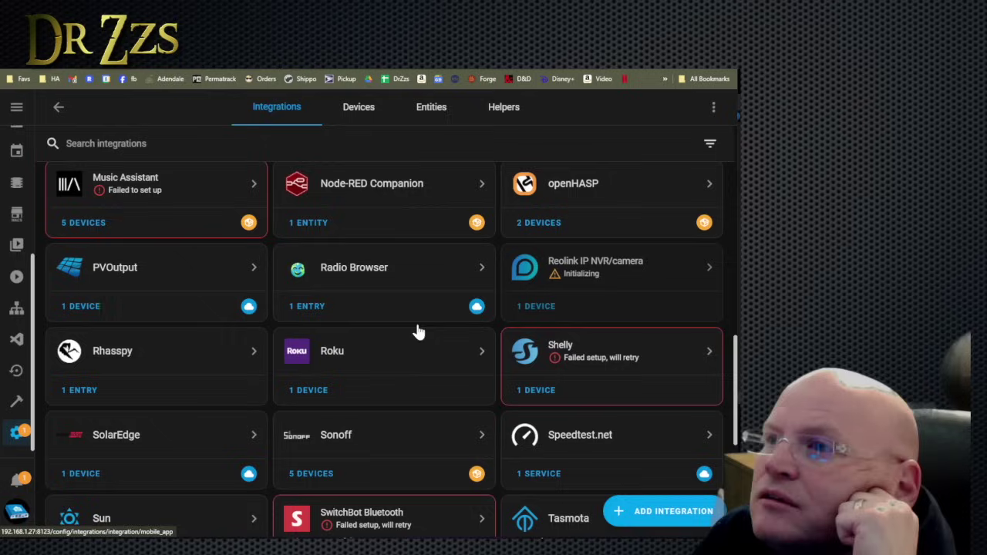
pyautogui.scroll(-2, 417, 330)
pyautogui.scroll(-2, 416, 332)
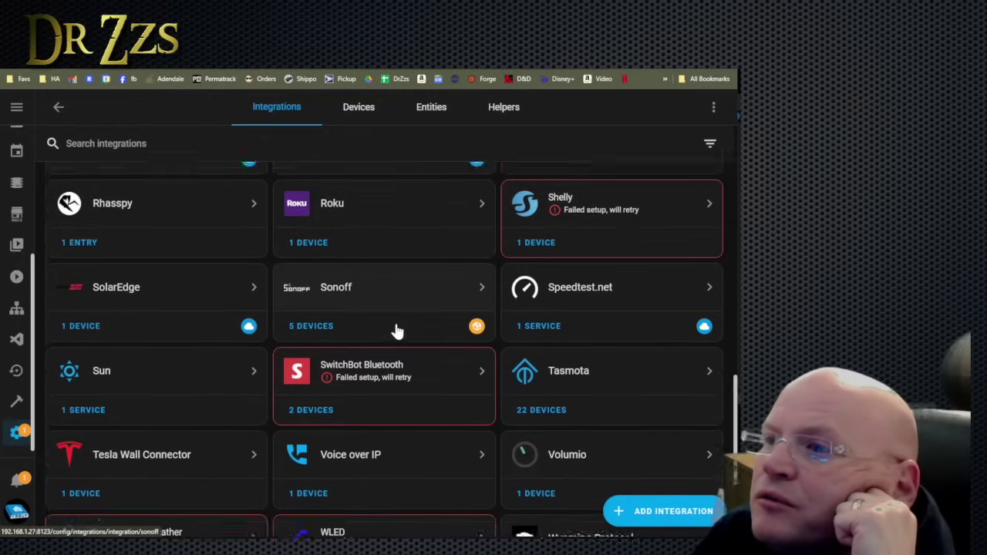
pyautogui.scroll(-3, 169, 351)
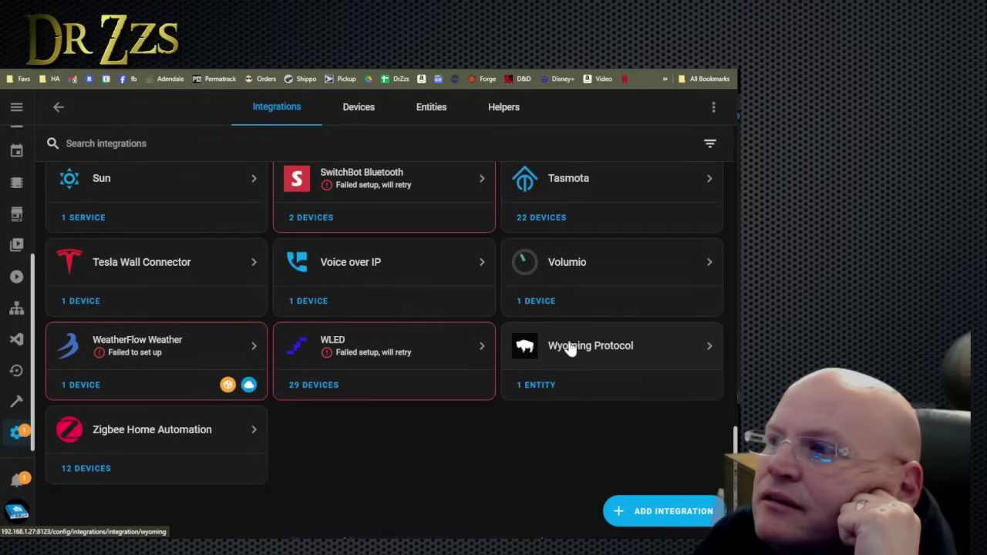
pyautogui.scroll(7, 394, 312)
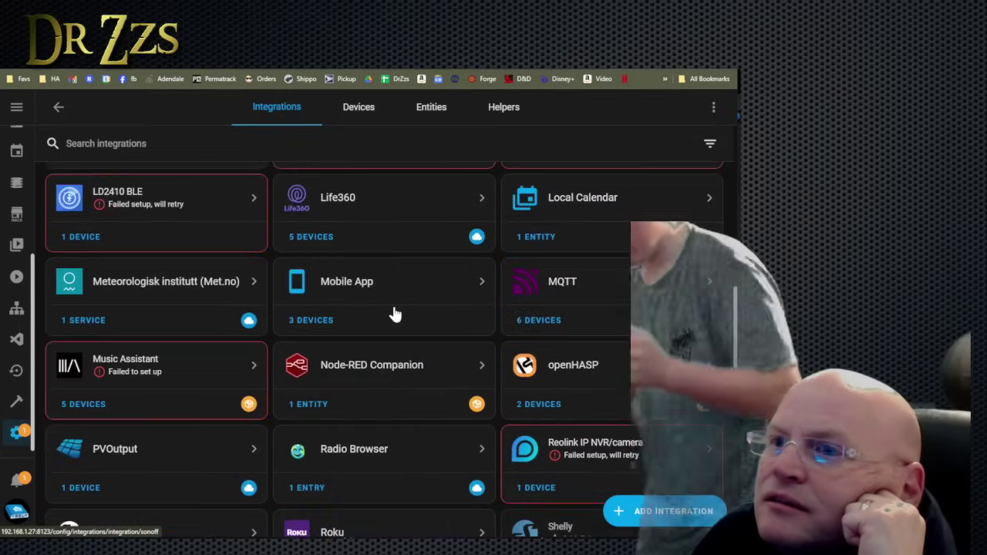
pyautogui.scroll(4, 394, 313)
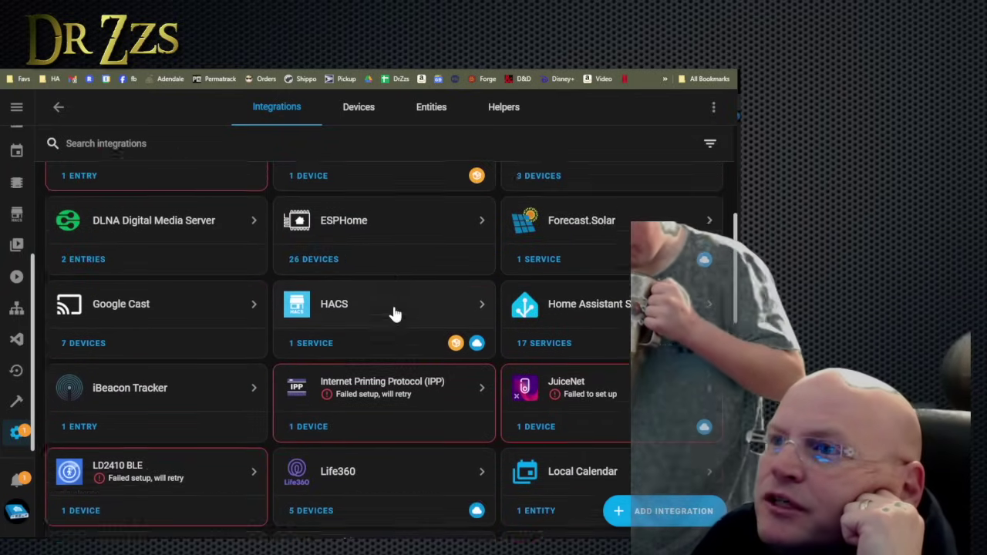
pyautogui.scroll(1, 382, 310)
pyautogui.click(324, 303)
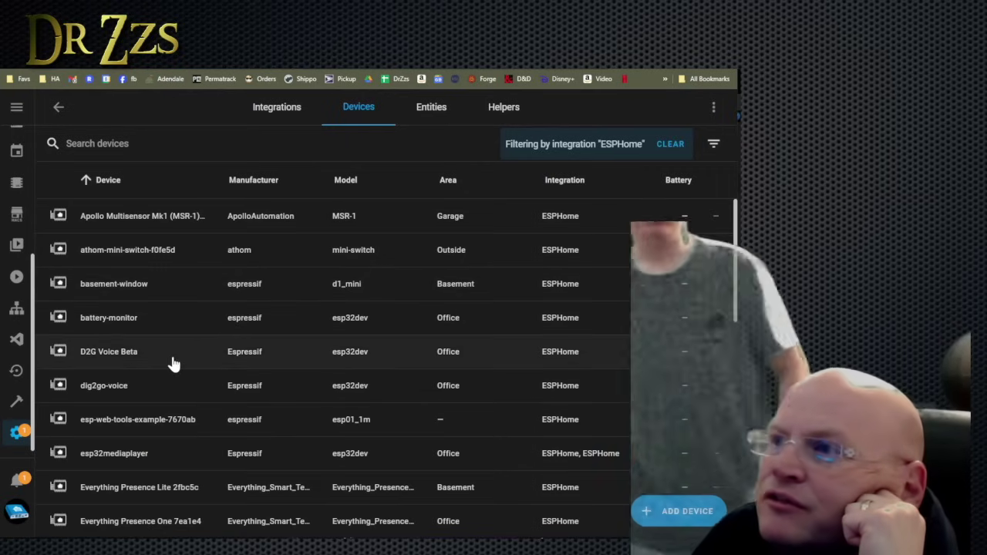
pyautogui.scroll(-3, 174, 364)
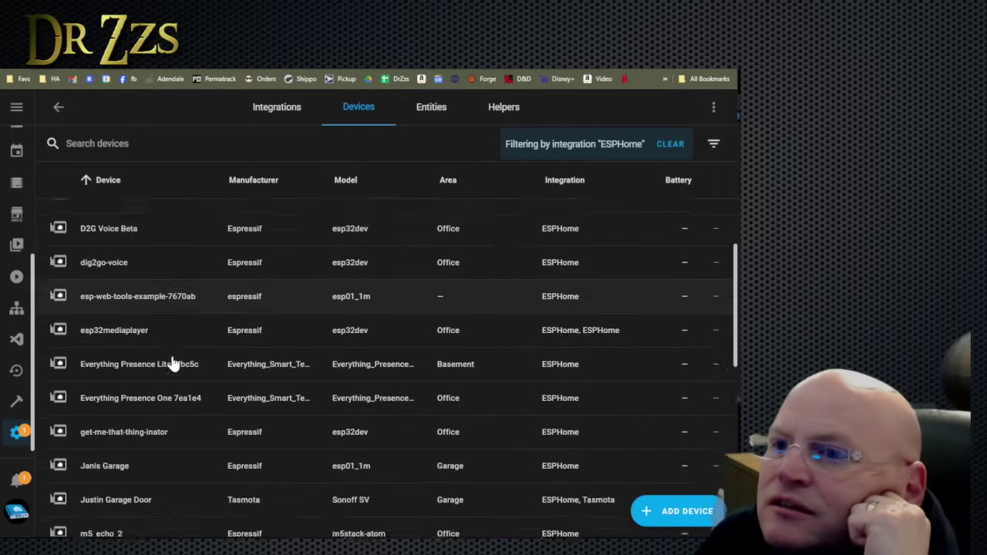
pyautogui.scroll(-10, 172, 363)
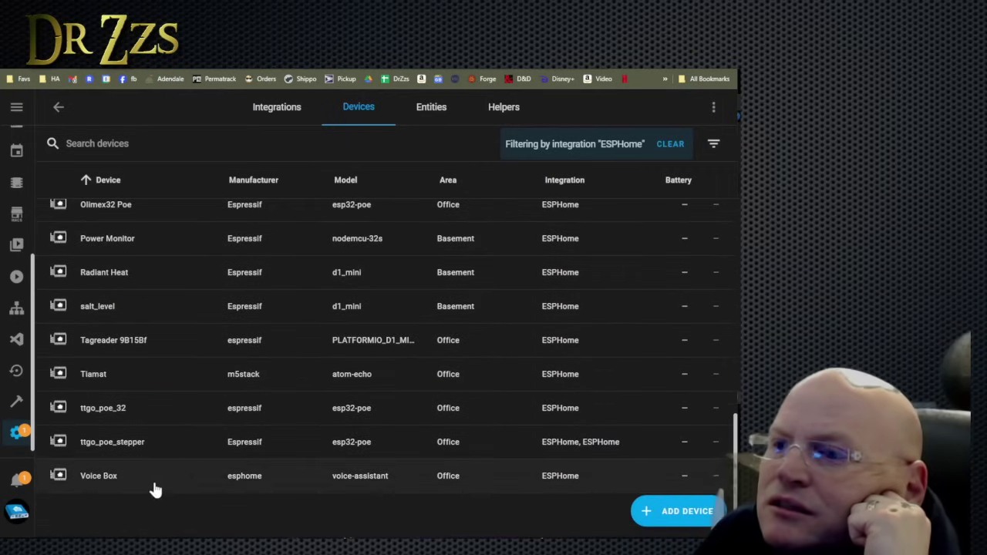
# Open the Voice Box device and set its Assist pipeline to Voice Box
pyautogui.click(146, 482)
pyautogui.scroll(-2, 431, 273)
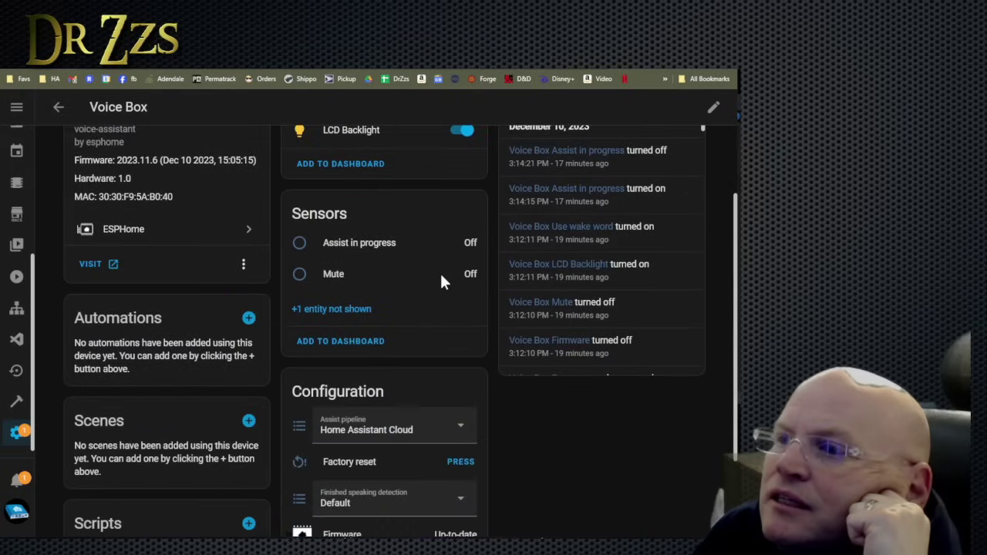
pyautogui.scroll(-2, 444, 340)
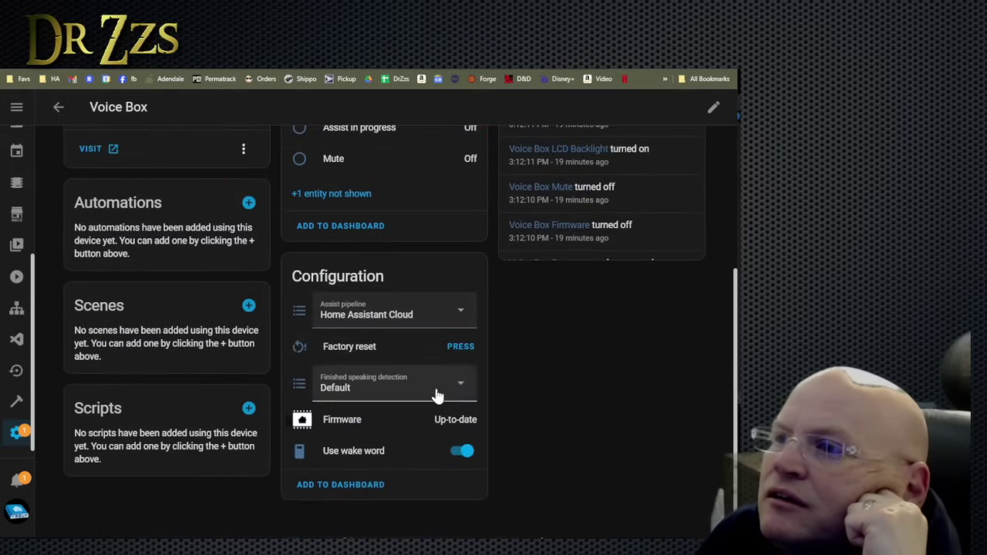
pyautogui.click(445, 321)
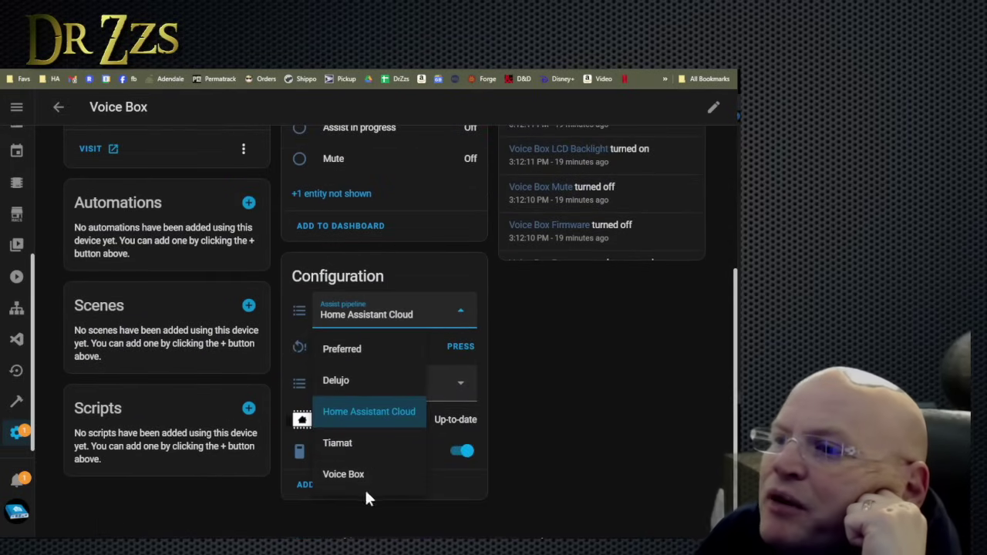
pyautogui.click(344, 474)
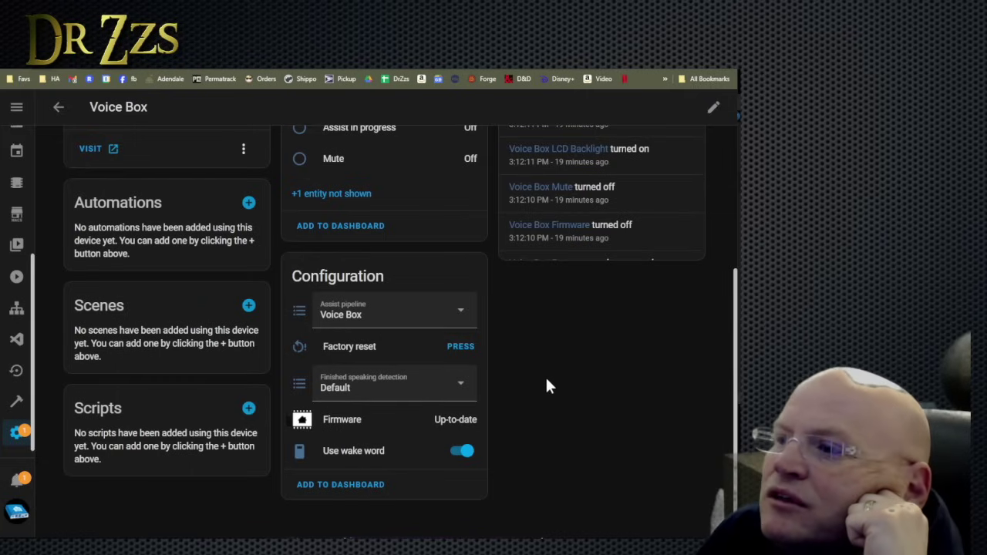
# Switch the Voice Box device's Use wake word setting off and back on
pyautogui.scroll(4, 484, 287)
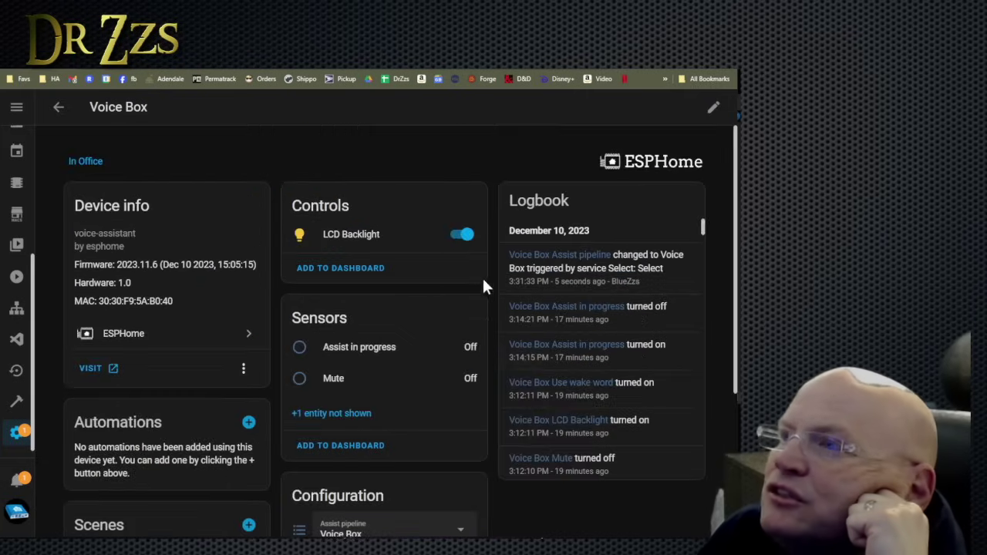
pyautogui.scroll(-3, 362, 486)
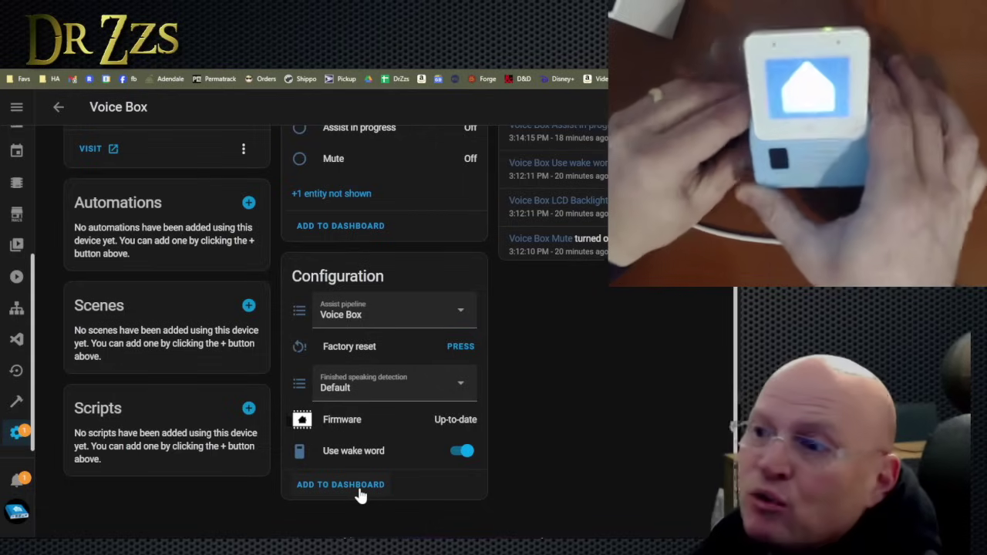
pyautogui.click(457, 453)
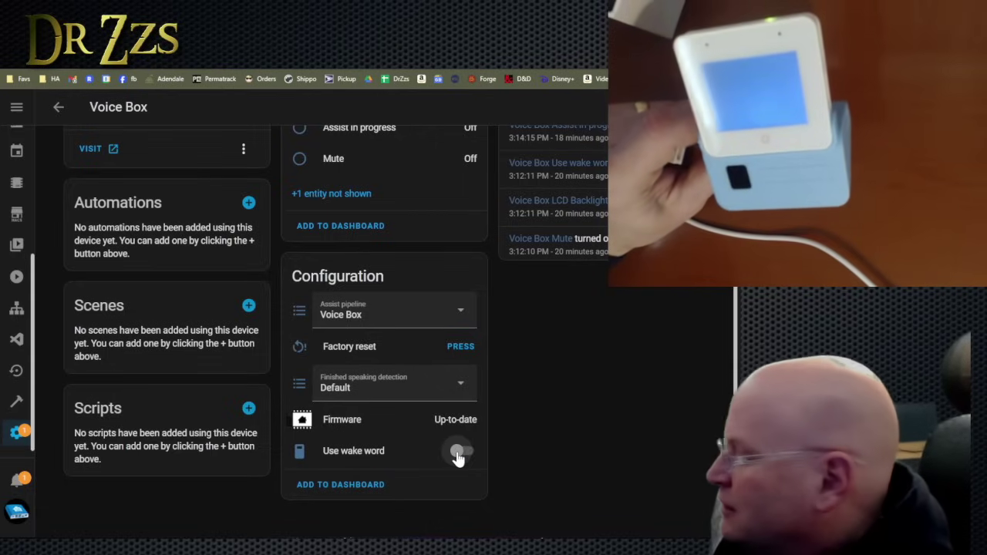
pyautogui.click(457, 453)
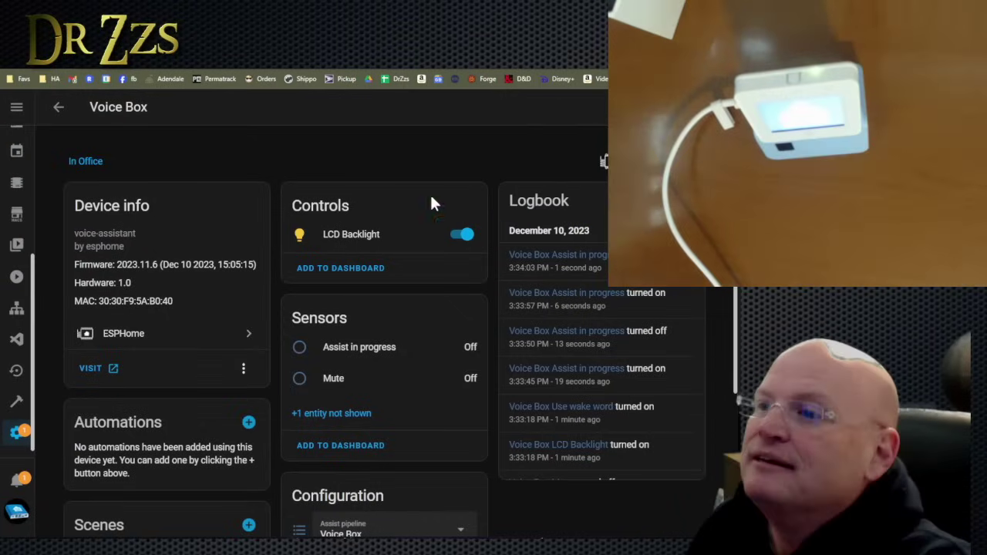
# Check the Voice Box device's controls, sensors, and configuration settings
pyautogui.scroll(-3, 401, 355)
pyautogui.scroll(3, 393, 439)
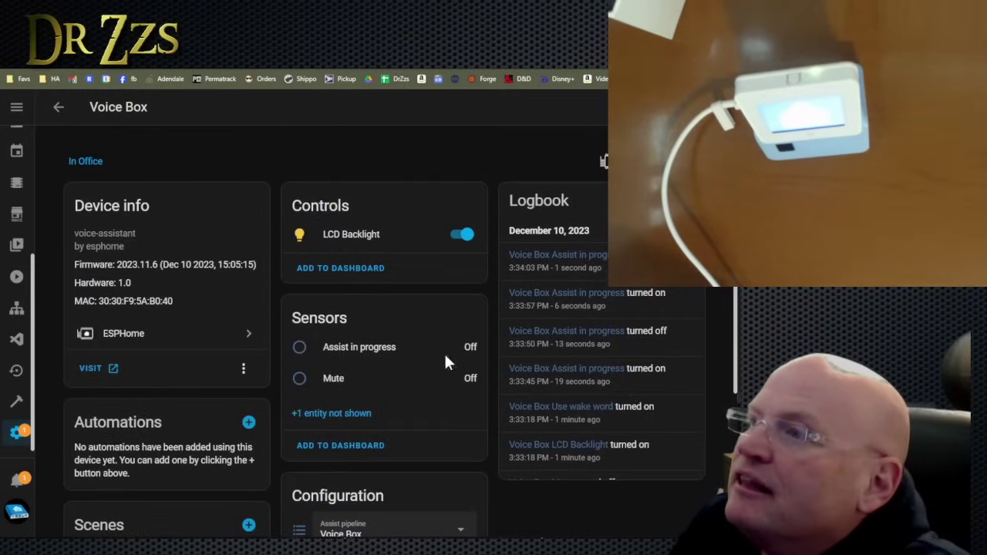
pyautogui.scroll(-3, 384, 307)
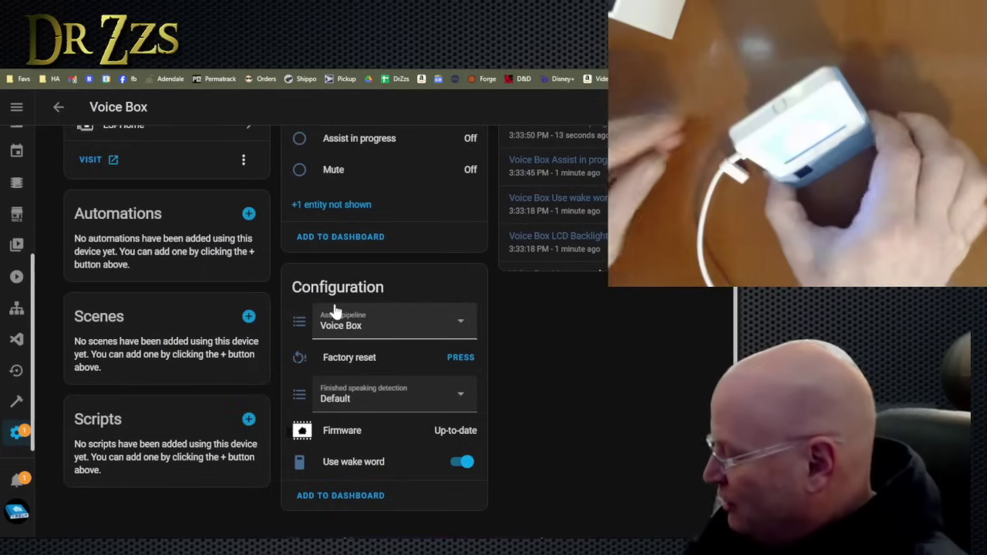
# Switch to the esp32-s3-box-3.yaml firmware file on GitHub and review it from the backlight section back to its beginning
pyautogui.hotkey('ctrl', 'Tab')
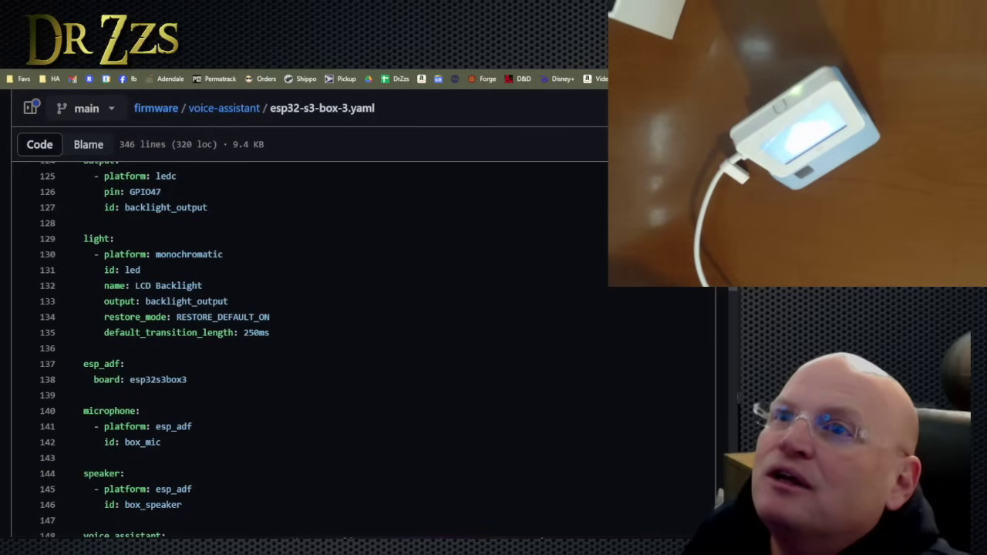
pyautogui.scroll(2, 309, 347)
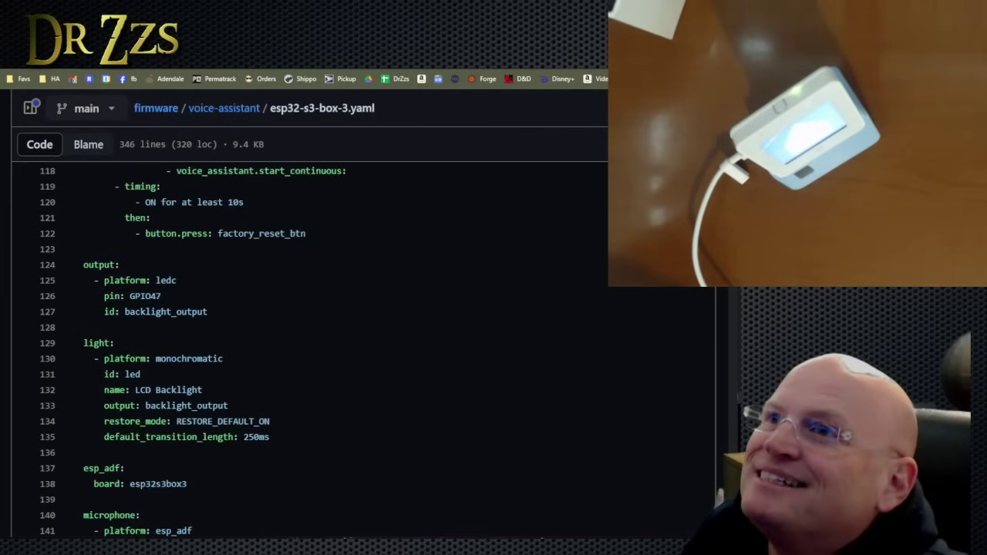
pyautogui.scroll(18, 309, 347)
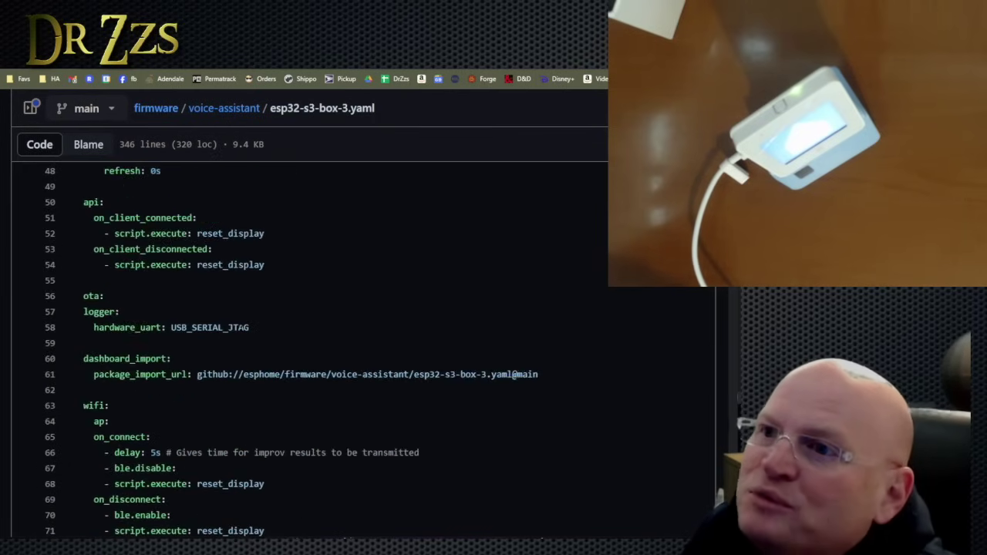
pyautogui.scroll(4, 308, 347)
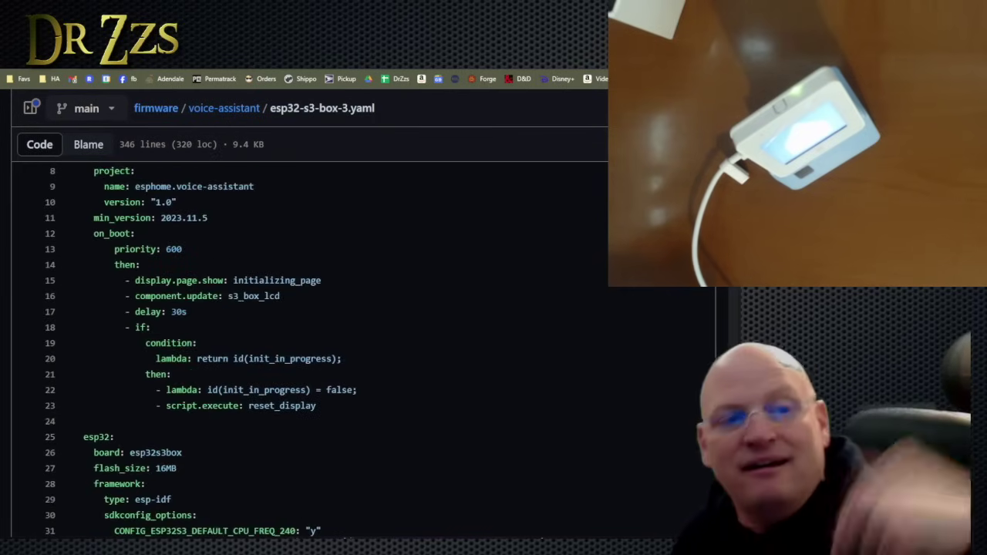
pyautogui.scroll(4, 309, 347)
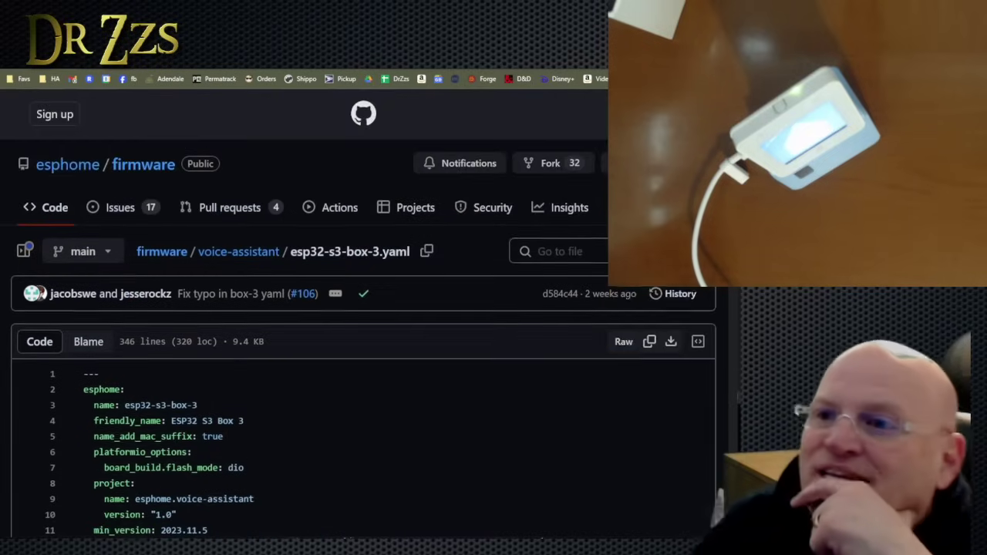
pyautogui.scroll(-2, 308, 347)
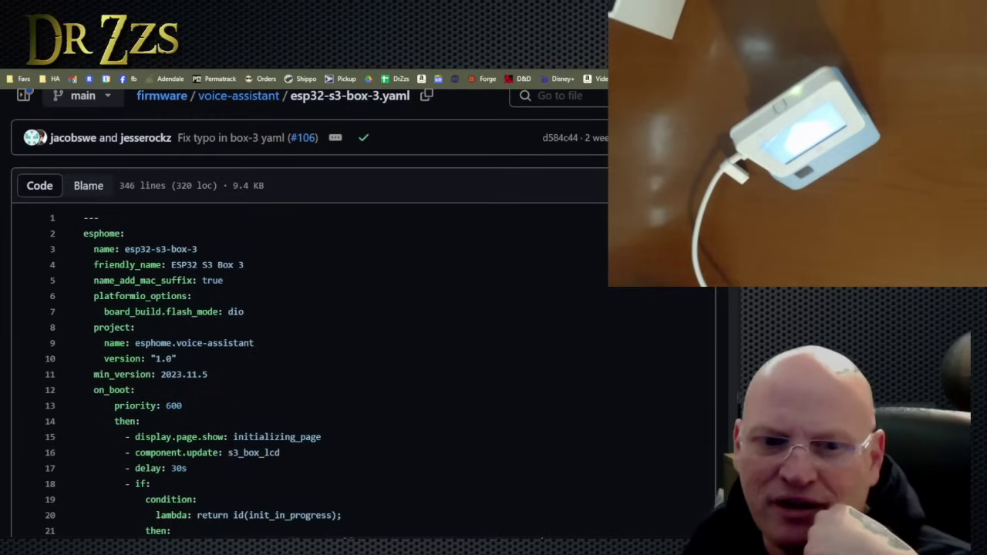
# View the ESP32-S3-BOX-3 Development Board listing on Amazon, and return to the beginning of the GitHub firmware file
pyautogui.hotkey('ctrl', 'Tab')
pyautogui.click(415, 256)
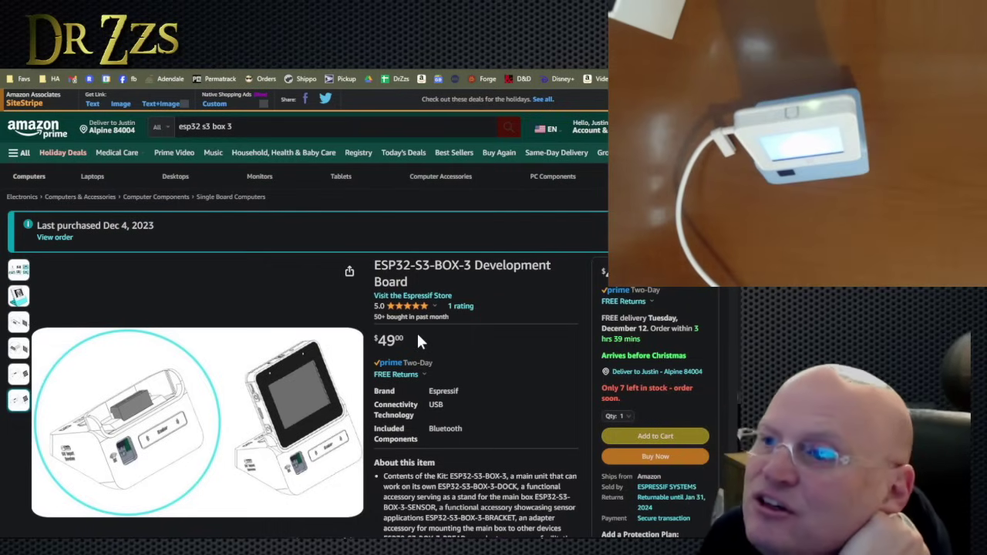
pyautogui.hotkey('ctrl', 'Tab')
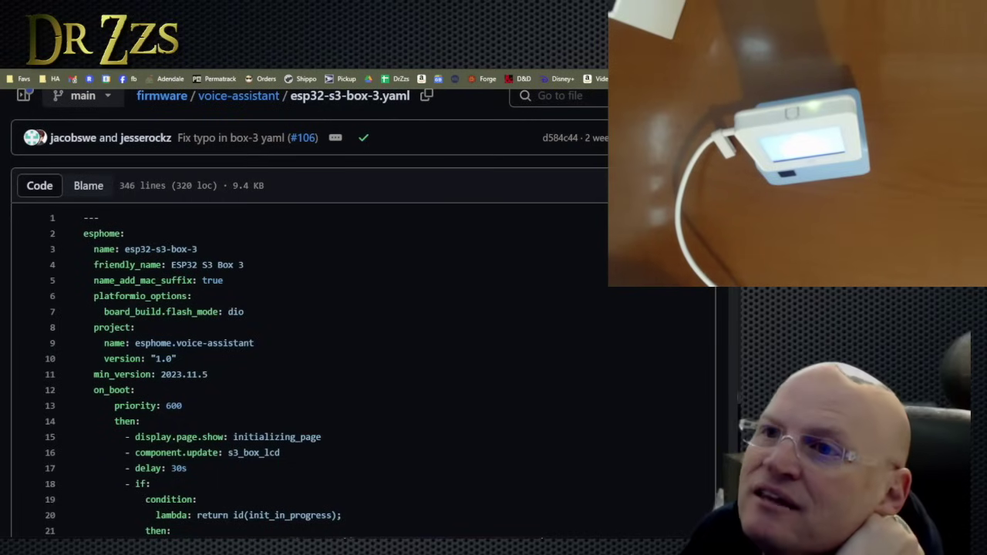
pyautogui.scroll(3, 85, 243)
pyautogui.scroll(-2, 84, 243)
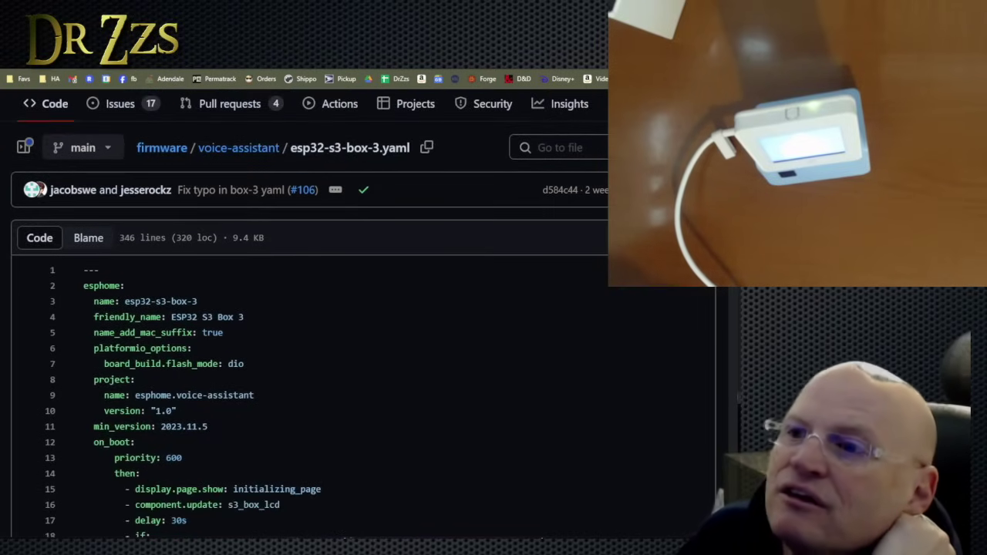
# Go to the hey_santa folder in the GitHub wake words collection and read its README training details
pyautogui.hotkey('ctrl', 'Tab')
pyautogui.hotkey('ctrl', 'Tab')
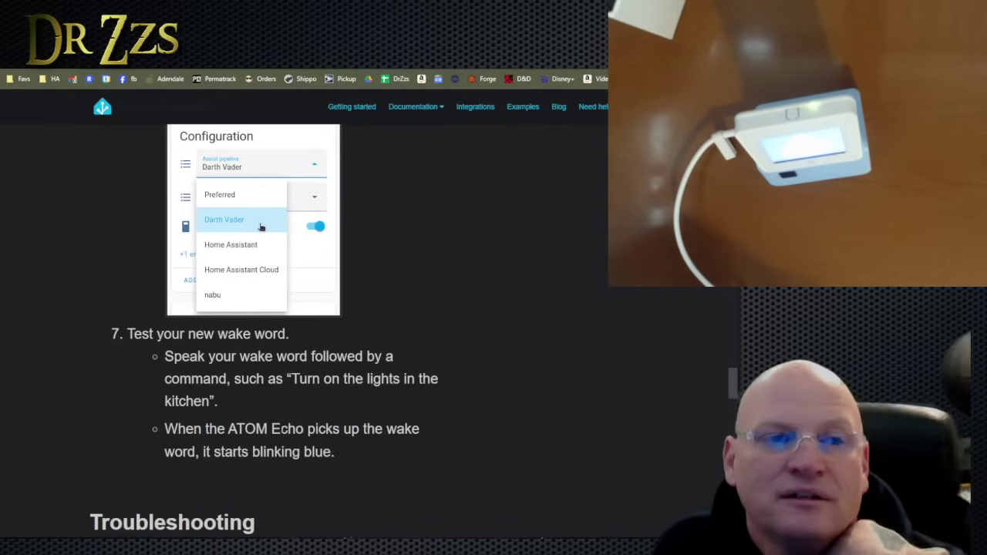
pyautogui.hotkey('ctrl', 'Tab')
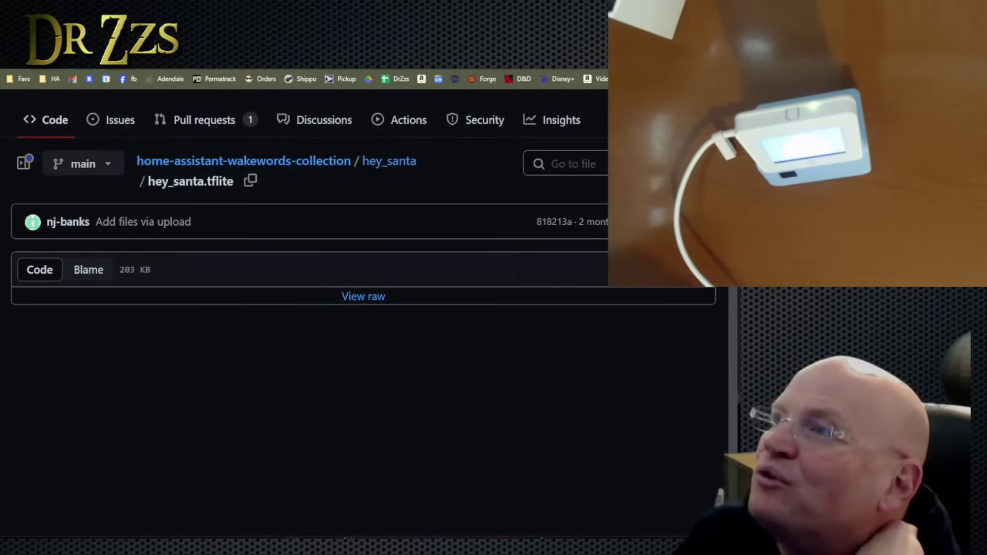
pyautogui.hotkey('alt', 'Left')
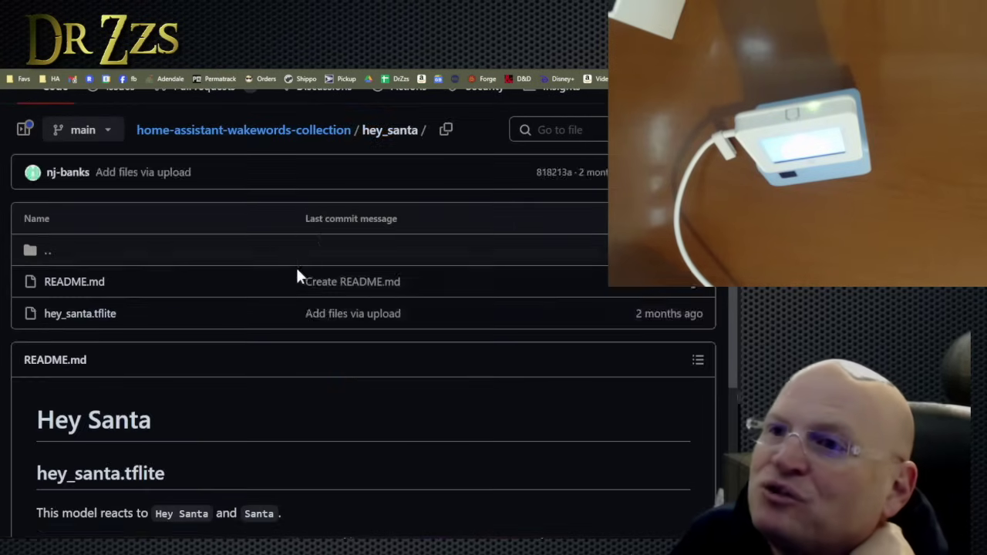
pyautogui.scroll(-3, 296, 265)
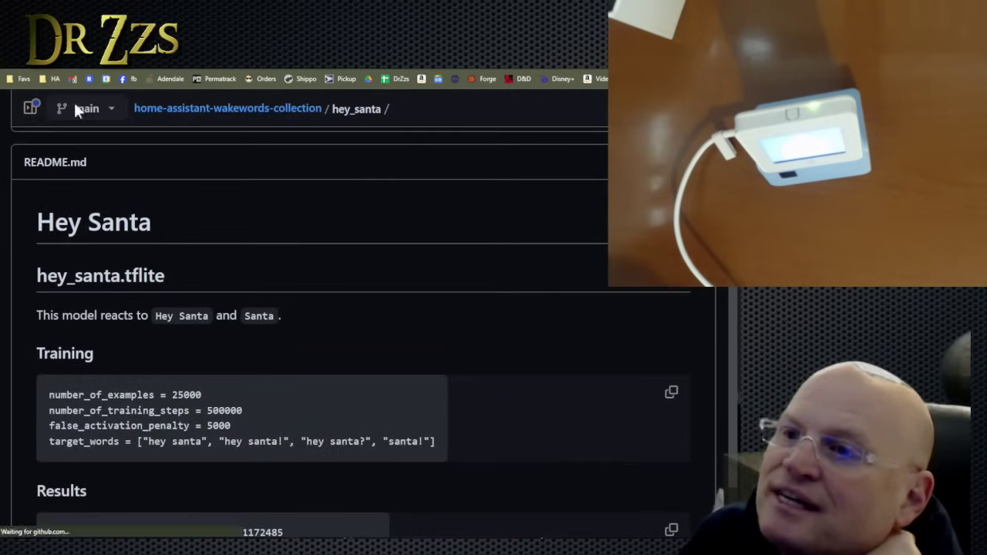
# Browse the wake word folders in the home-assistant-wakewords-collection repository and return to the start of the list
pyautogui.scroll(-6, 274, 325)
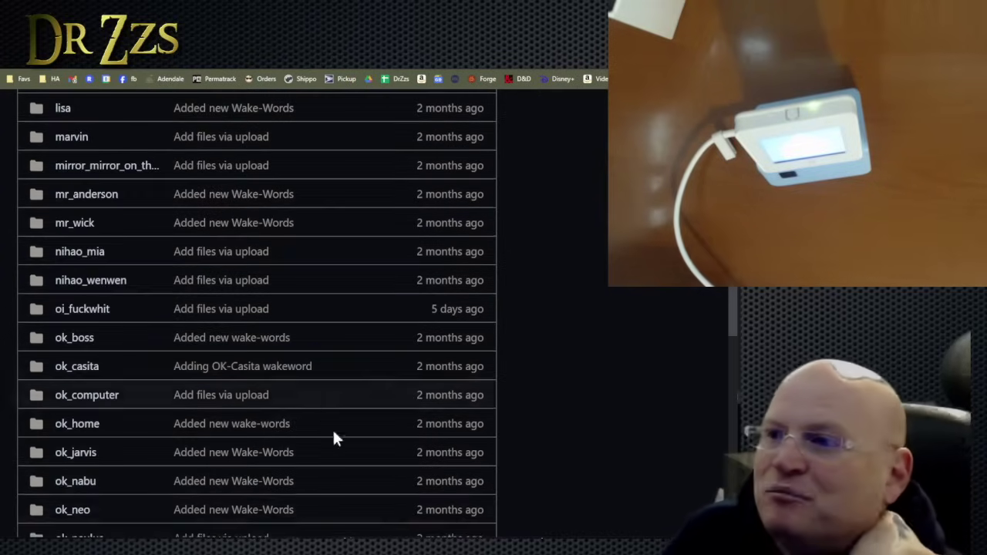
pyautogui.scroll(-6, 334, 438)
pyautogui.scroll(-4, 383, 462)
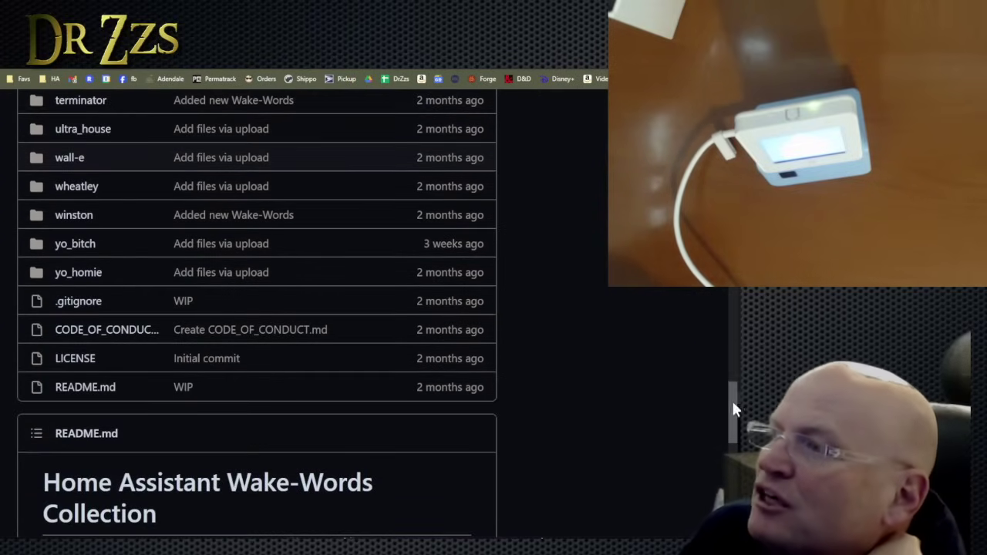
pyautogui.moveTo(731, 401); pyautogui.dragTo(724, 181)
pyautogui.scroll(6, 510, 199)
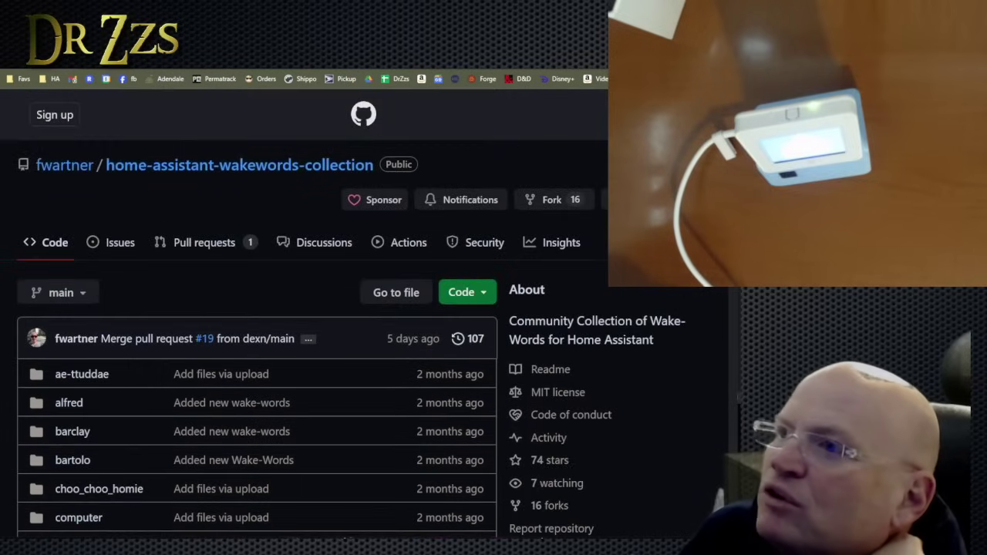
pyautogui.scroll(-4, 510, 199)
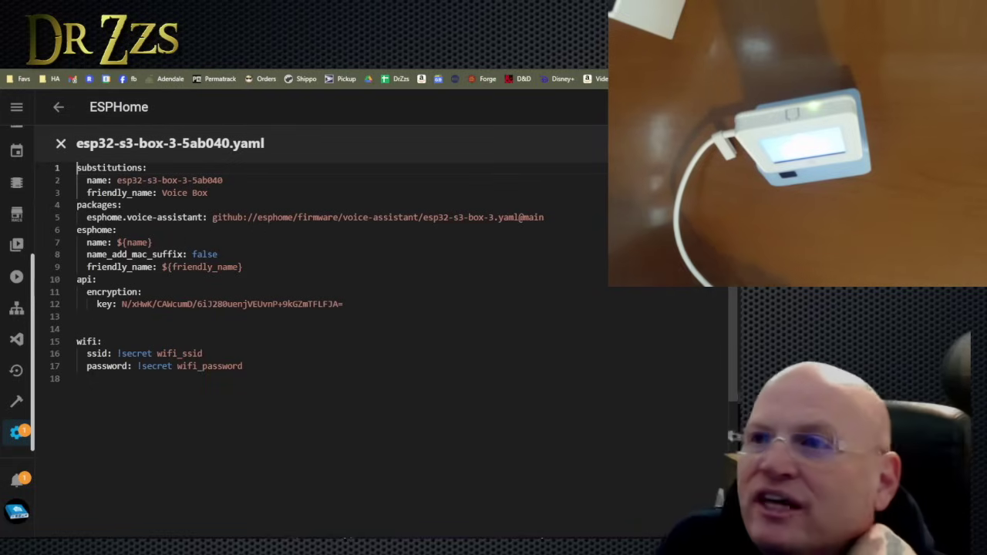
# Highlight the esphome.voice-assistant package line in the esp32-s3-box-3-5ab040.yaml configuration in ESPHome
pyautogui.moveTo(545, 218); pyautogui.dragTo(86, 217)
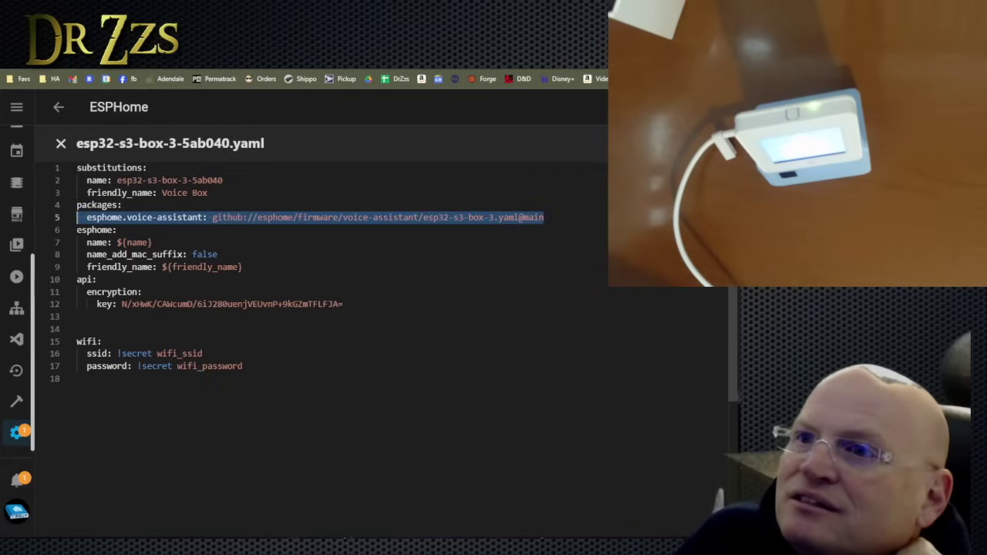
pyautogui.click(76, 230)
pyautogui.moveTo(545, 218); pyautogui.dragTo(86, 217)
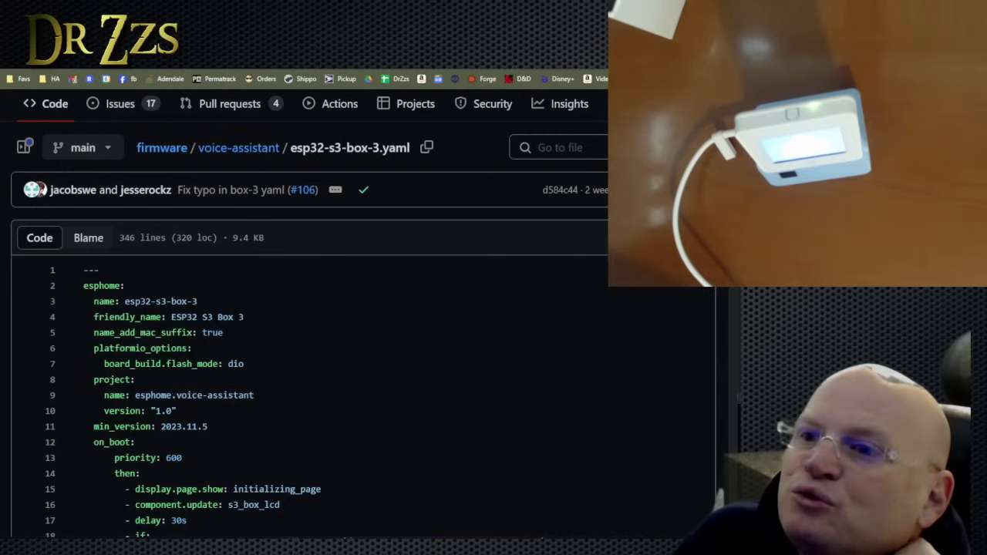
# Examine the GitHub esp32-s3-box-3.yaml code, from the boot and board settings through the button, backlight, microphone, and voice assistant sections
pyautogui.scroll(-5, 309, 347)
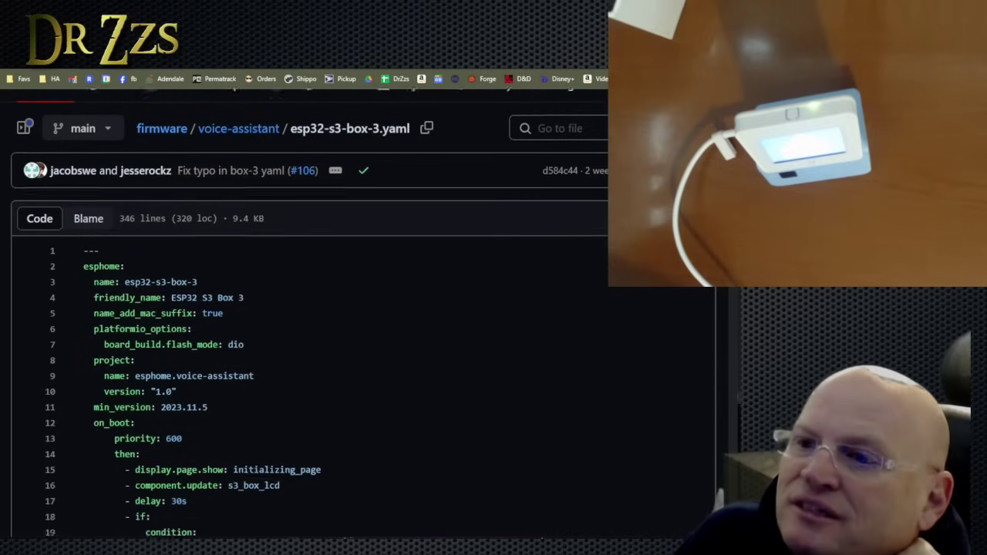
pyautogui.scroll(5, 309, 347)
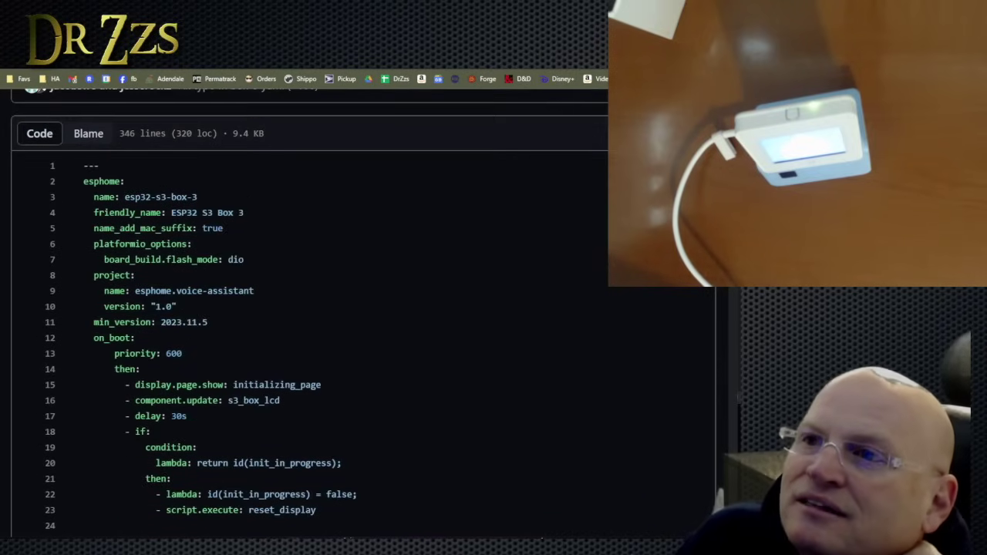
pyautogui.scroll(-9, 309, 347)
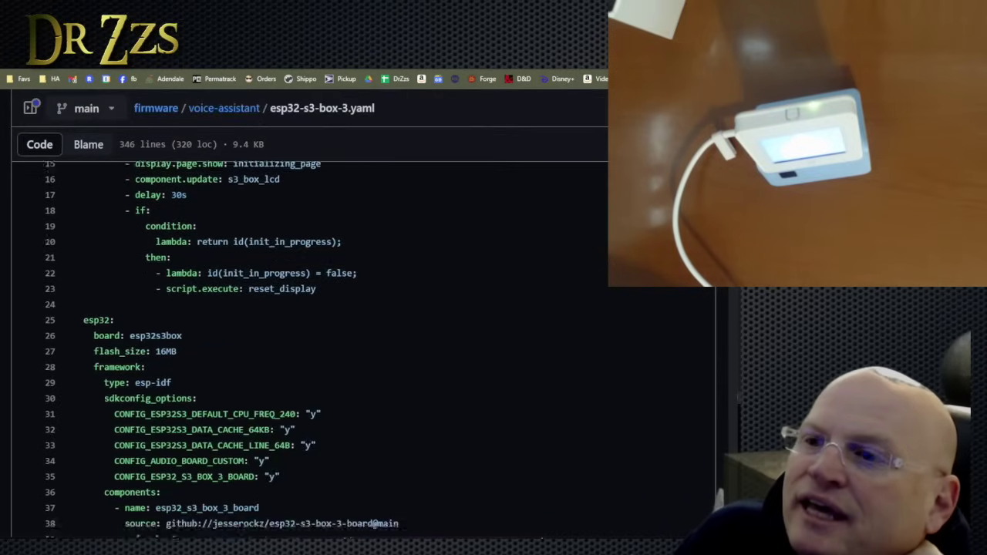
pyautogui.scroll(-12, 309, 347)
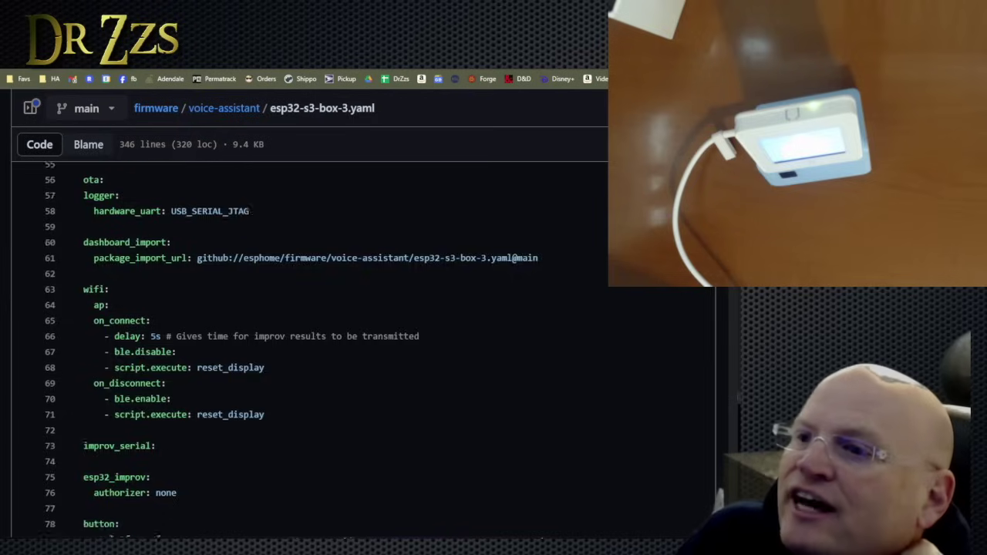
pyautogui.scroll(-5, 308, 347)
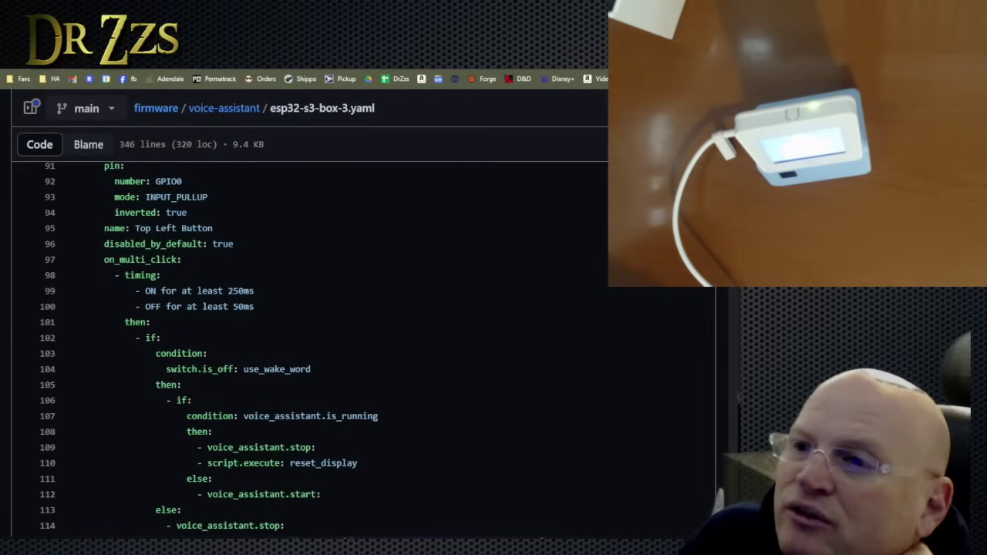
pyautogui.scroll(7, 308, 347)
pyautogui.scroll(3, 308, 347)
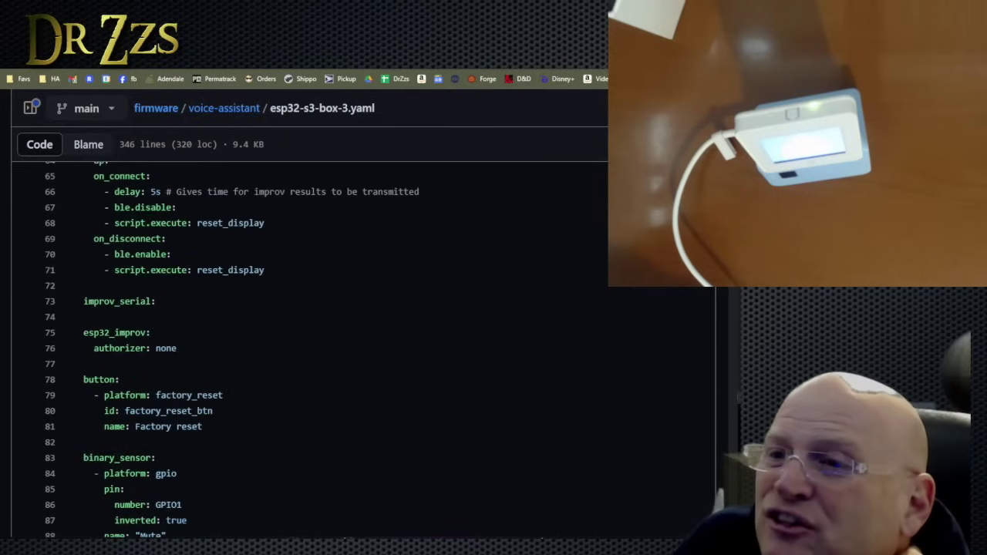
pyautogui.scroll(-11, 308, 347)
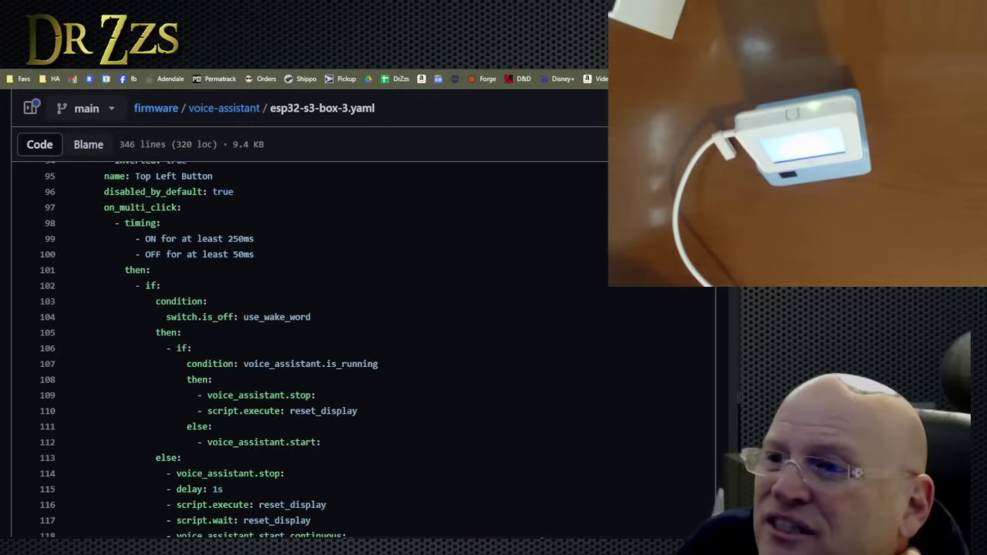
pyautogui.scroll(-3, 308, 347)
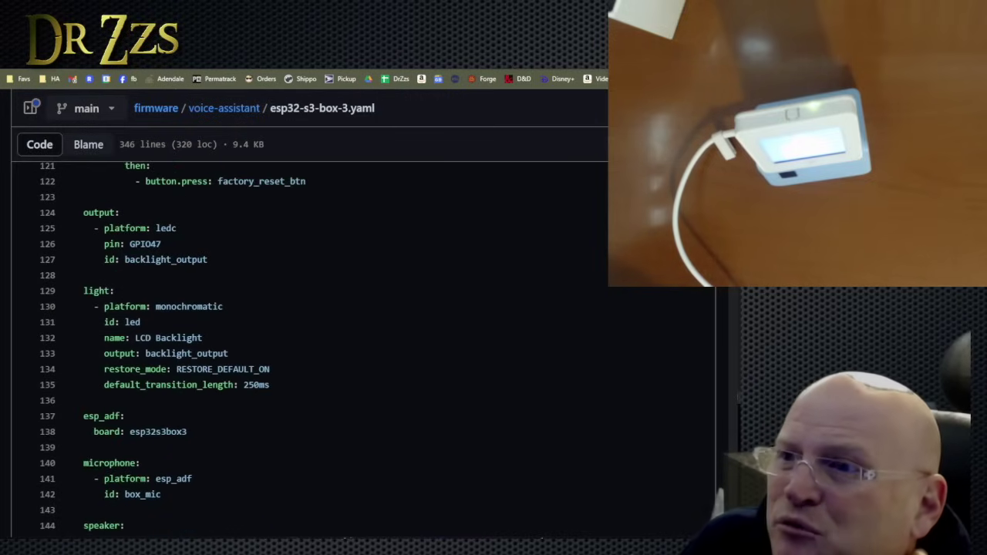
pyautogui.scroll(-8, 308, 347)
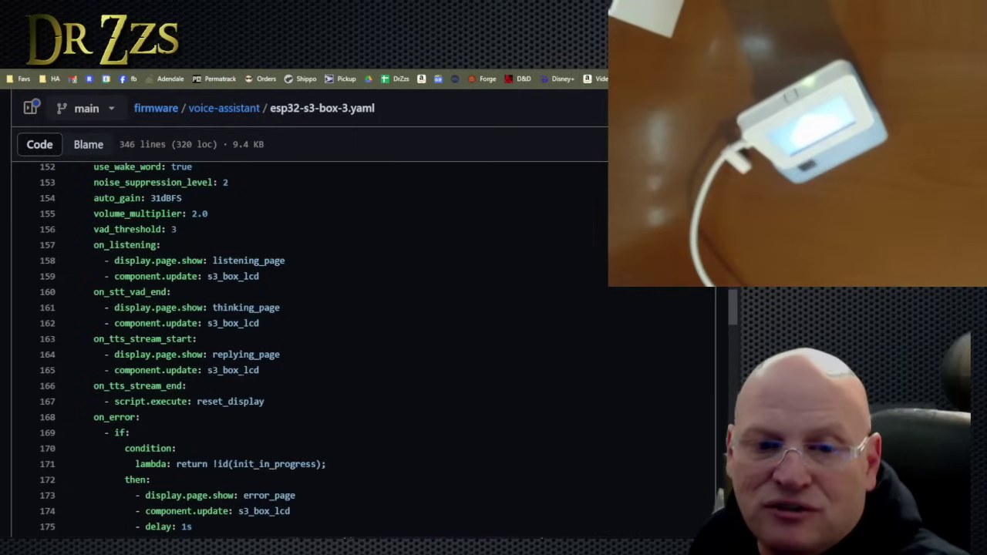
pyautogui.scroll(15, 339, 306)
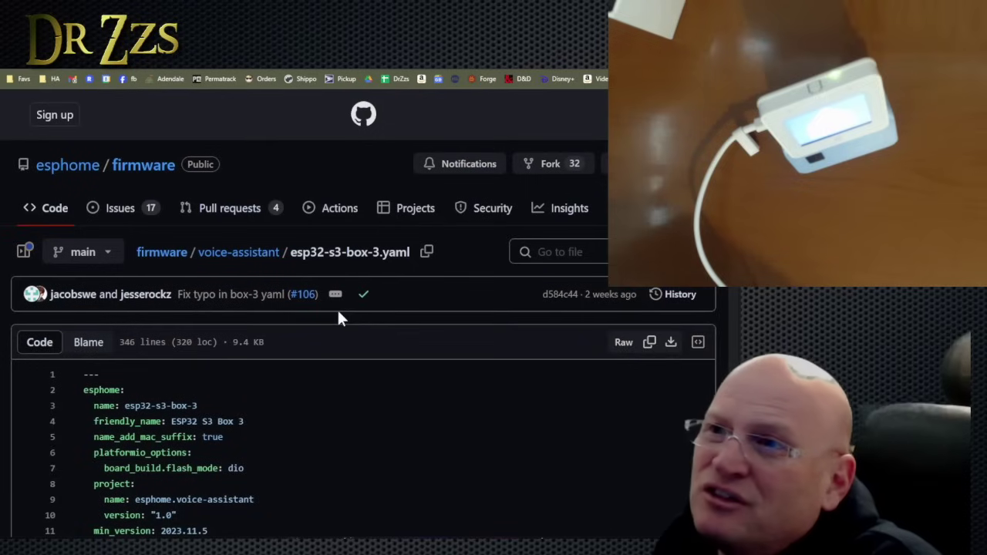